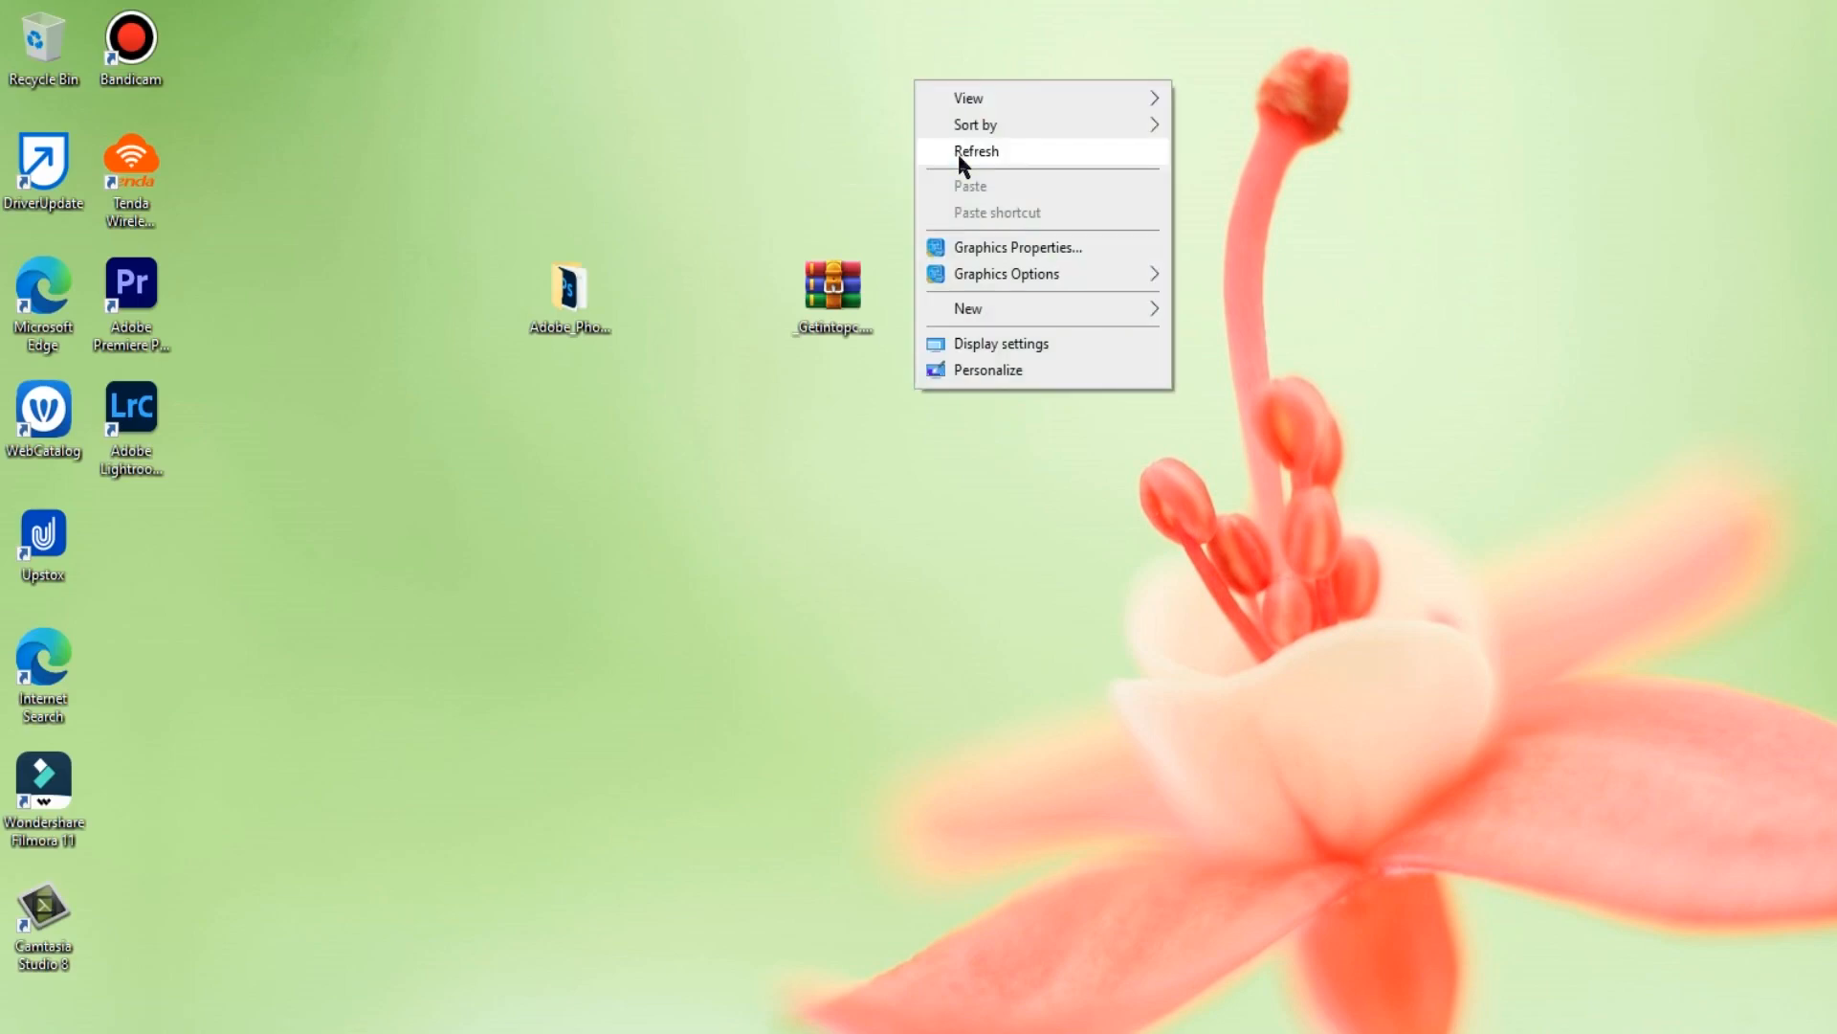
pyautogui.click(960, 156)
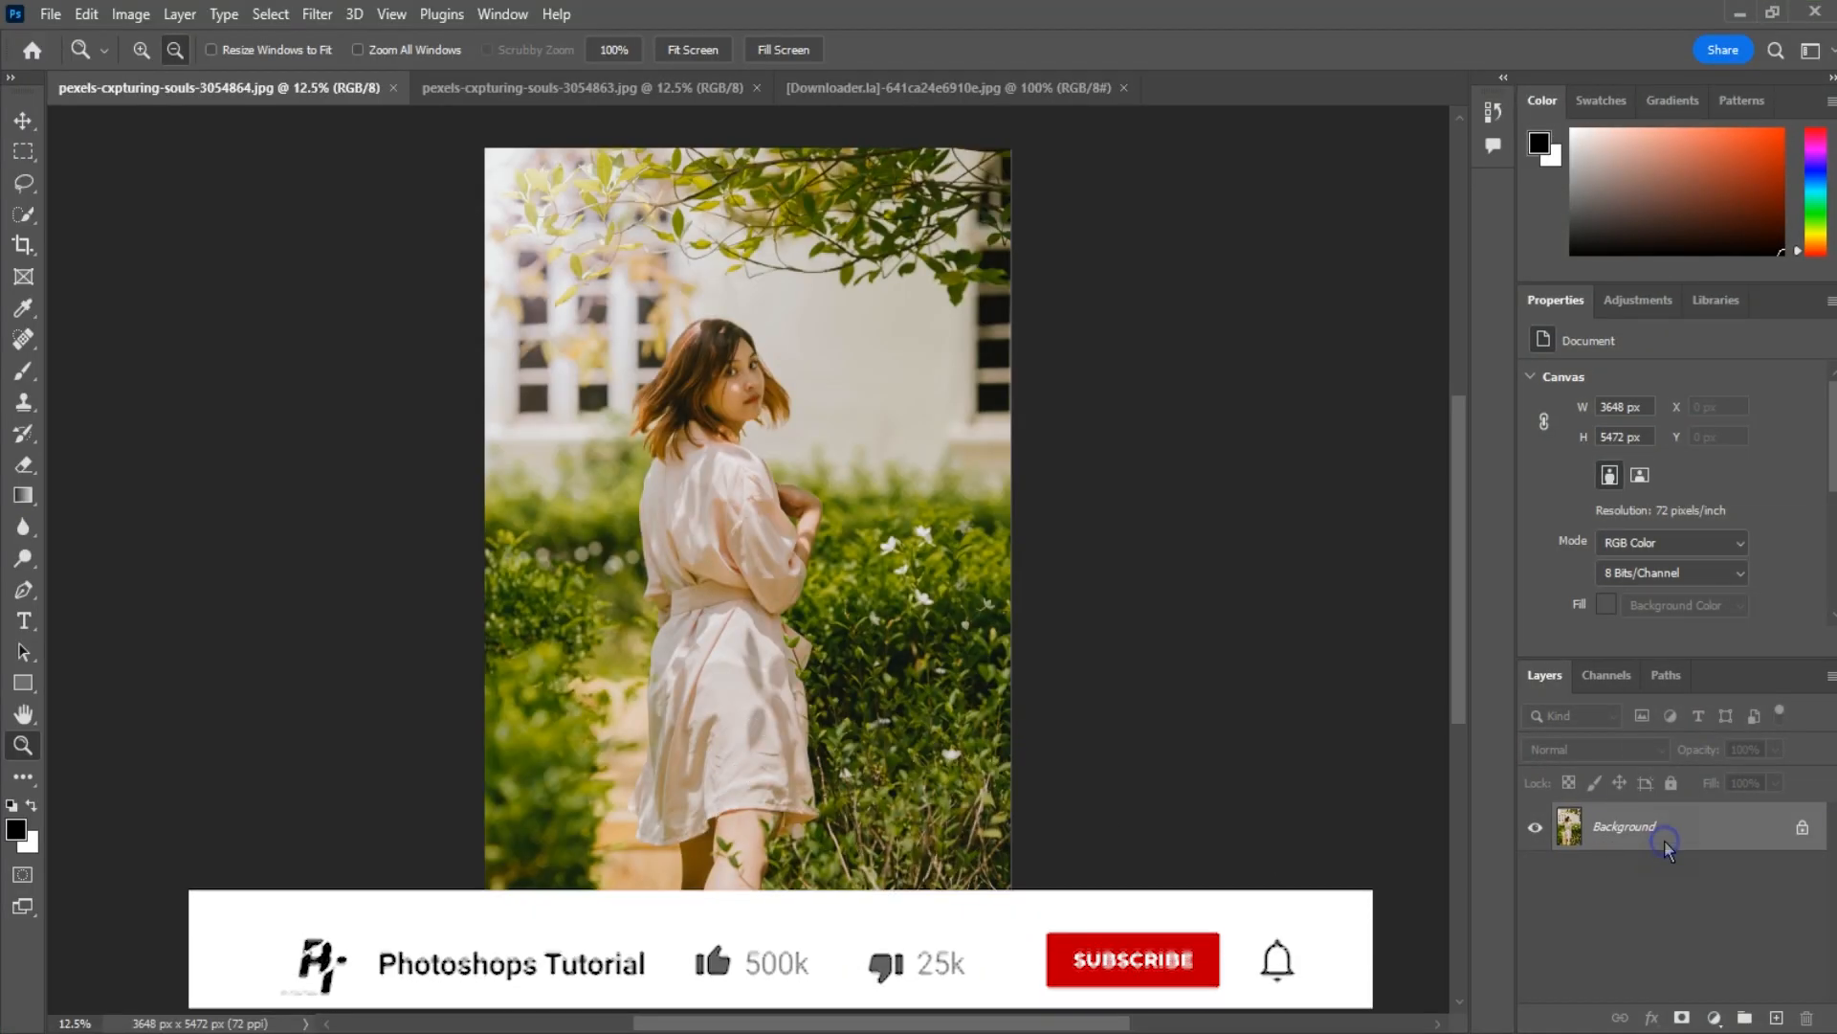
# - Duplicate the Background layer and convert the copy to a Smart Object
pyautogui.rightClick(1663, 840)
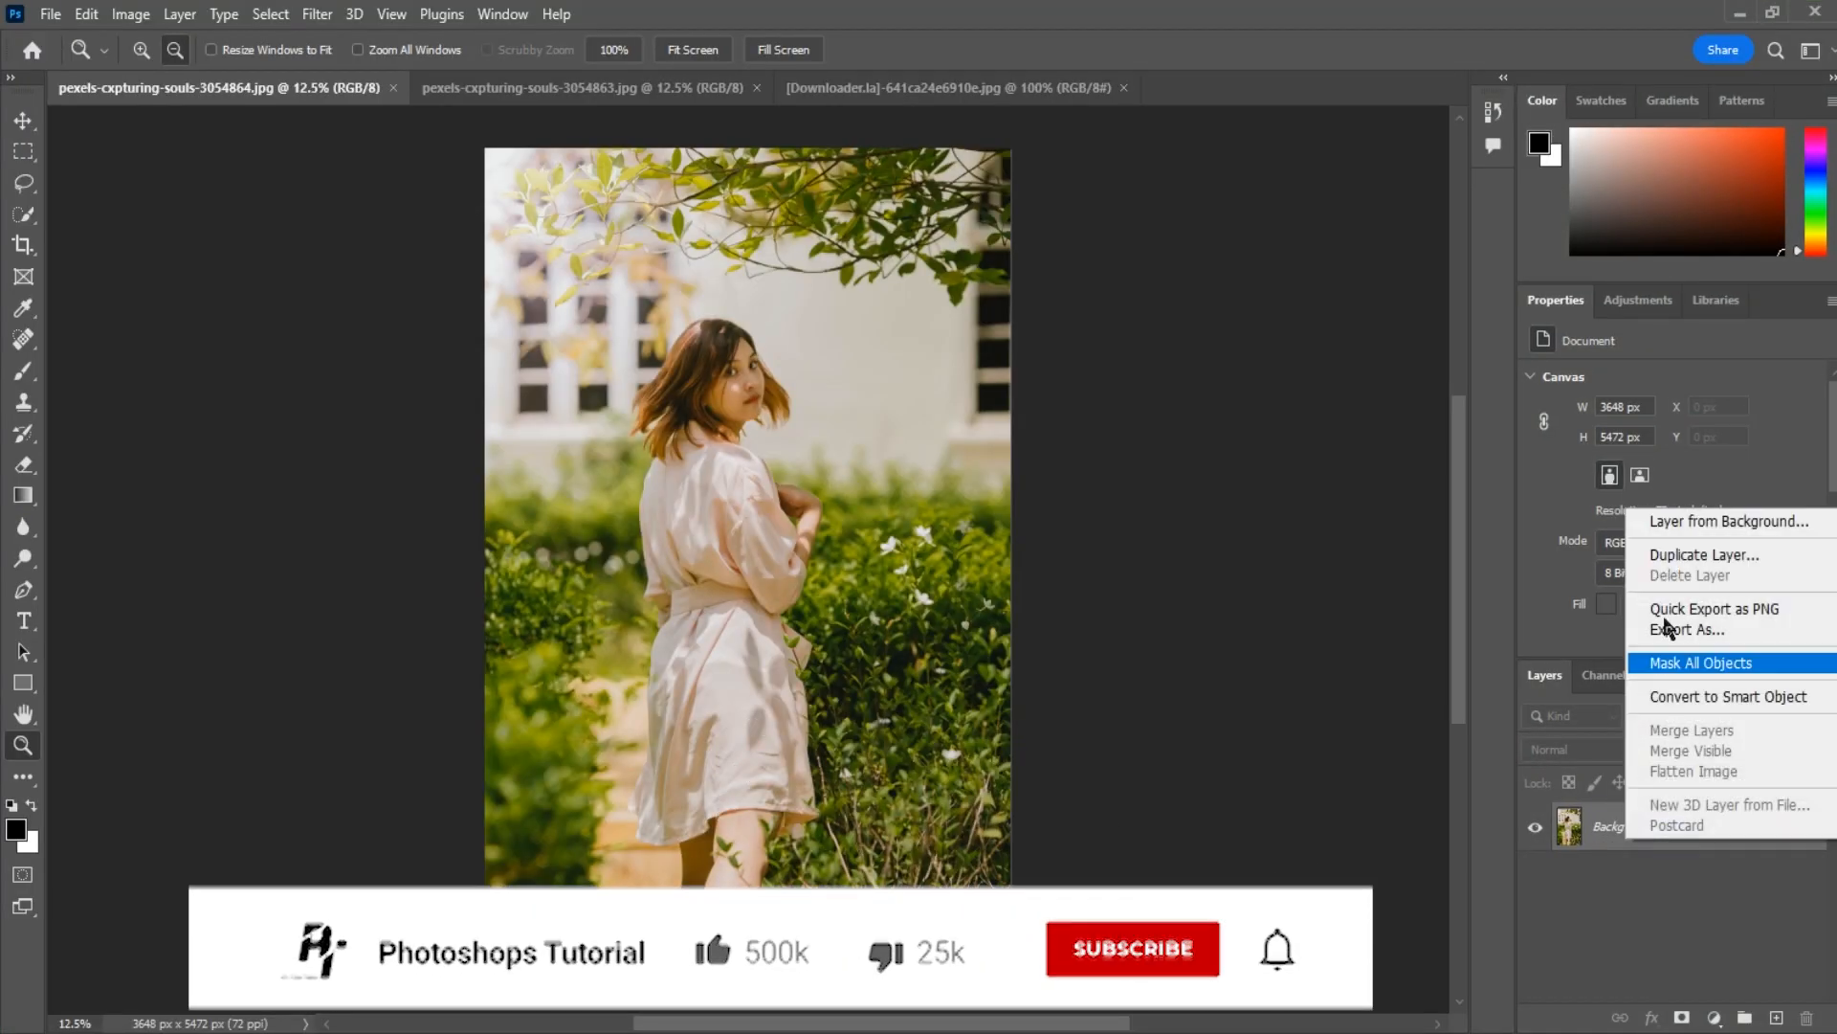
pyautogui.click(1667, 555)
pyautogui.click(1110, 283)
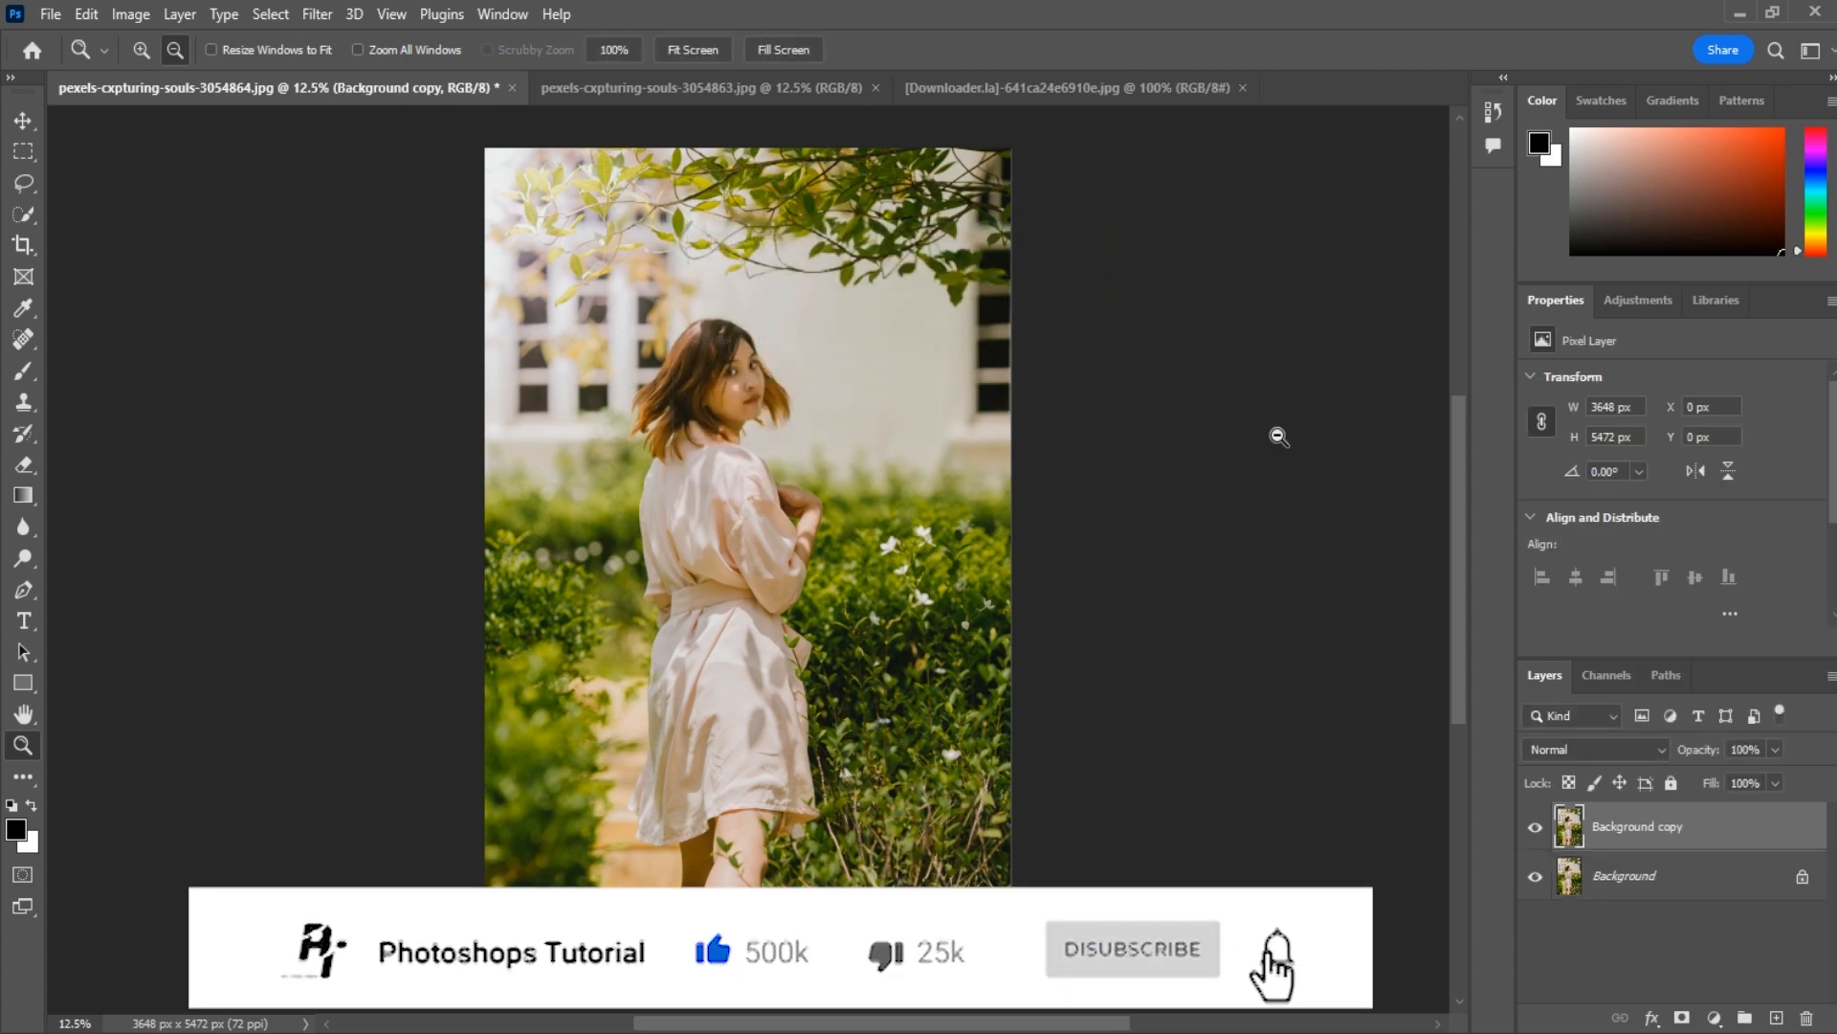
pyautogui.rightClick(1614, 825)
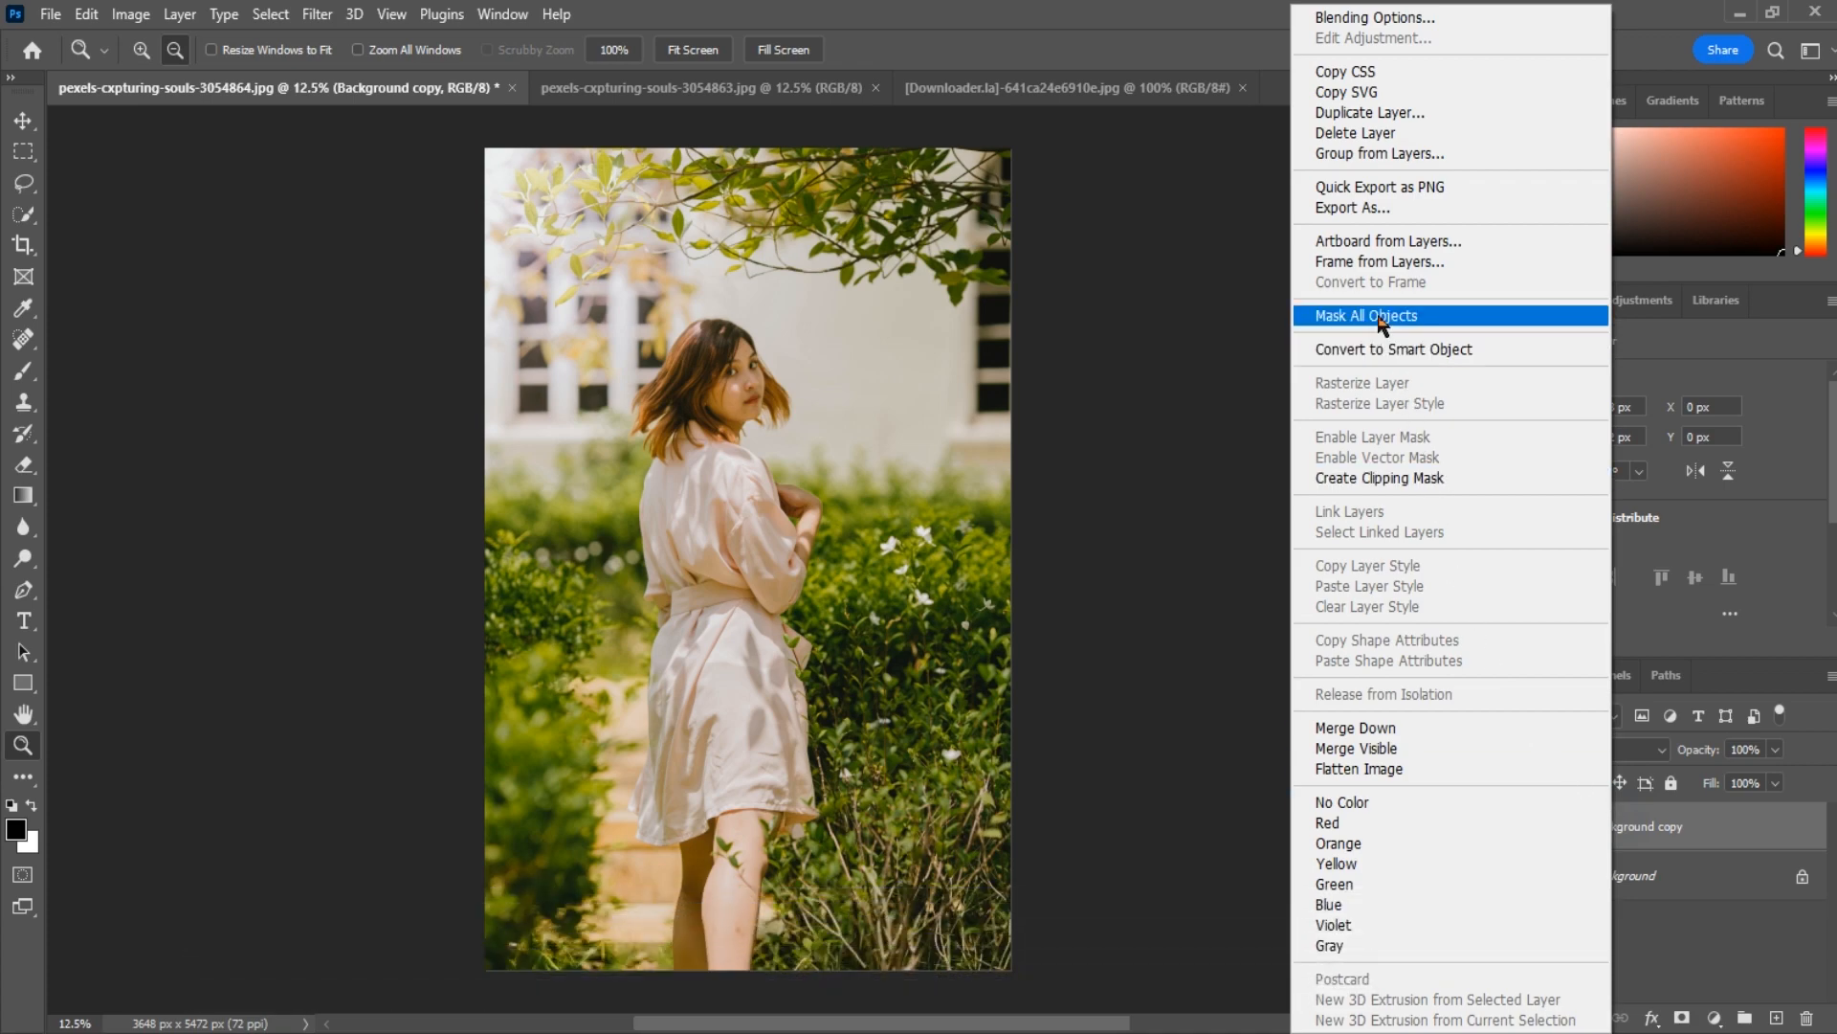
pyautogui.click(1381, 353)
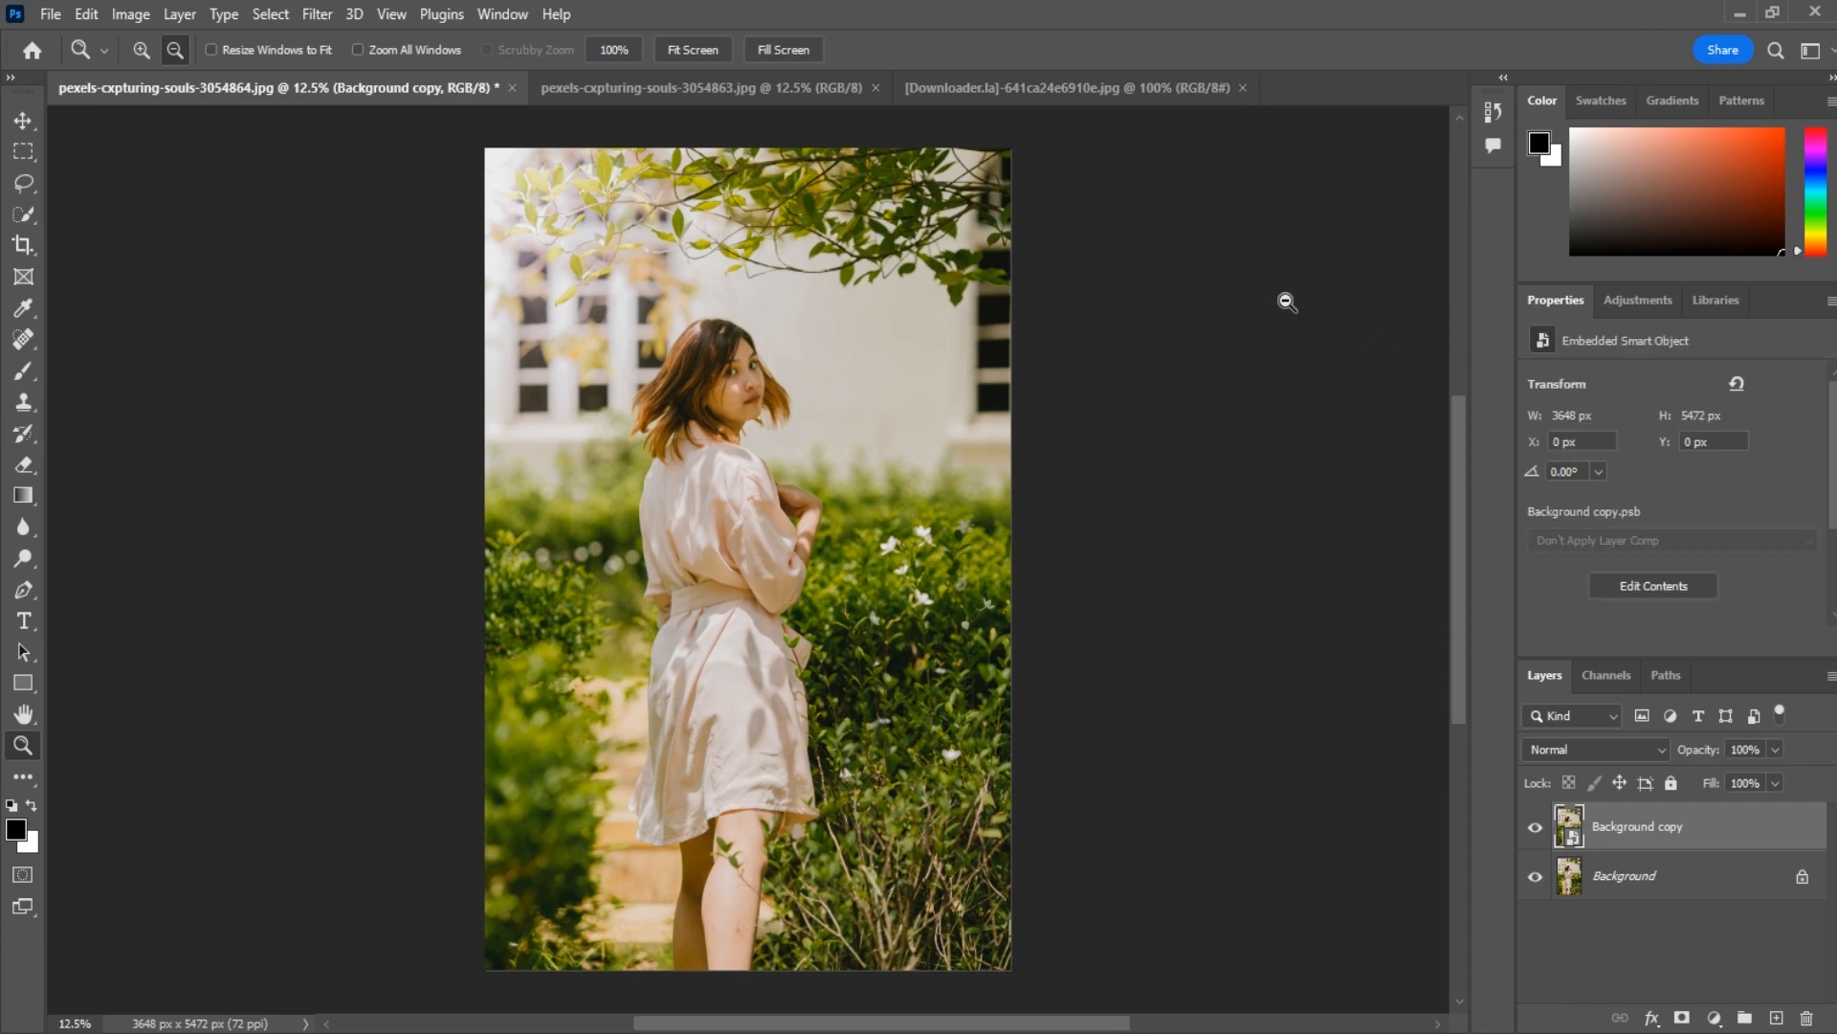
# - Apply the Camera Raw Filter to the layer copy and set Temperature to +10, Tint to +4 and Exposure to +0.50
pyautogui.click(317, 15)
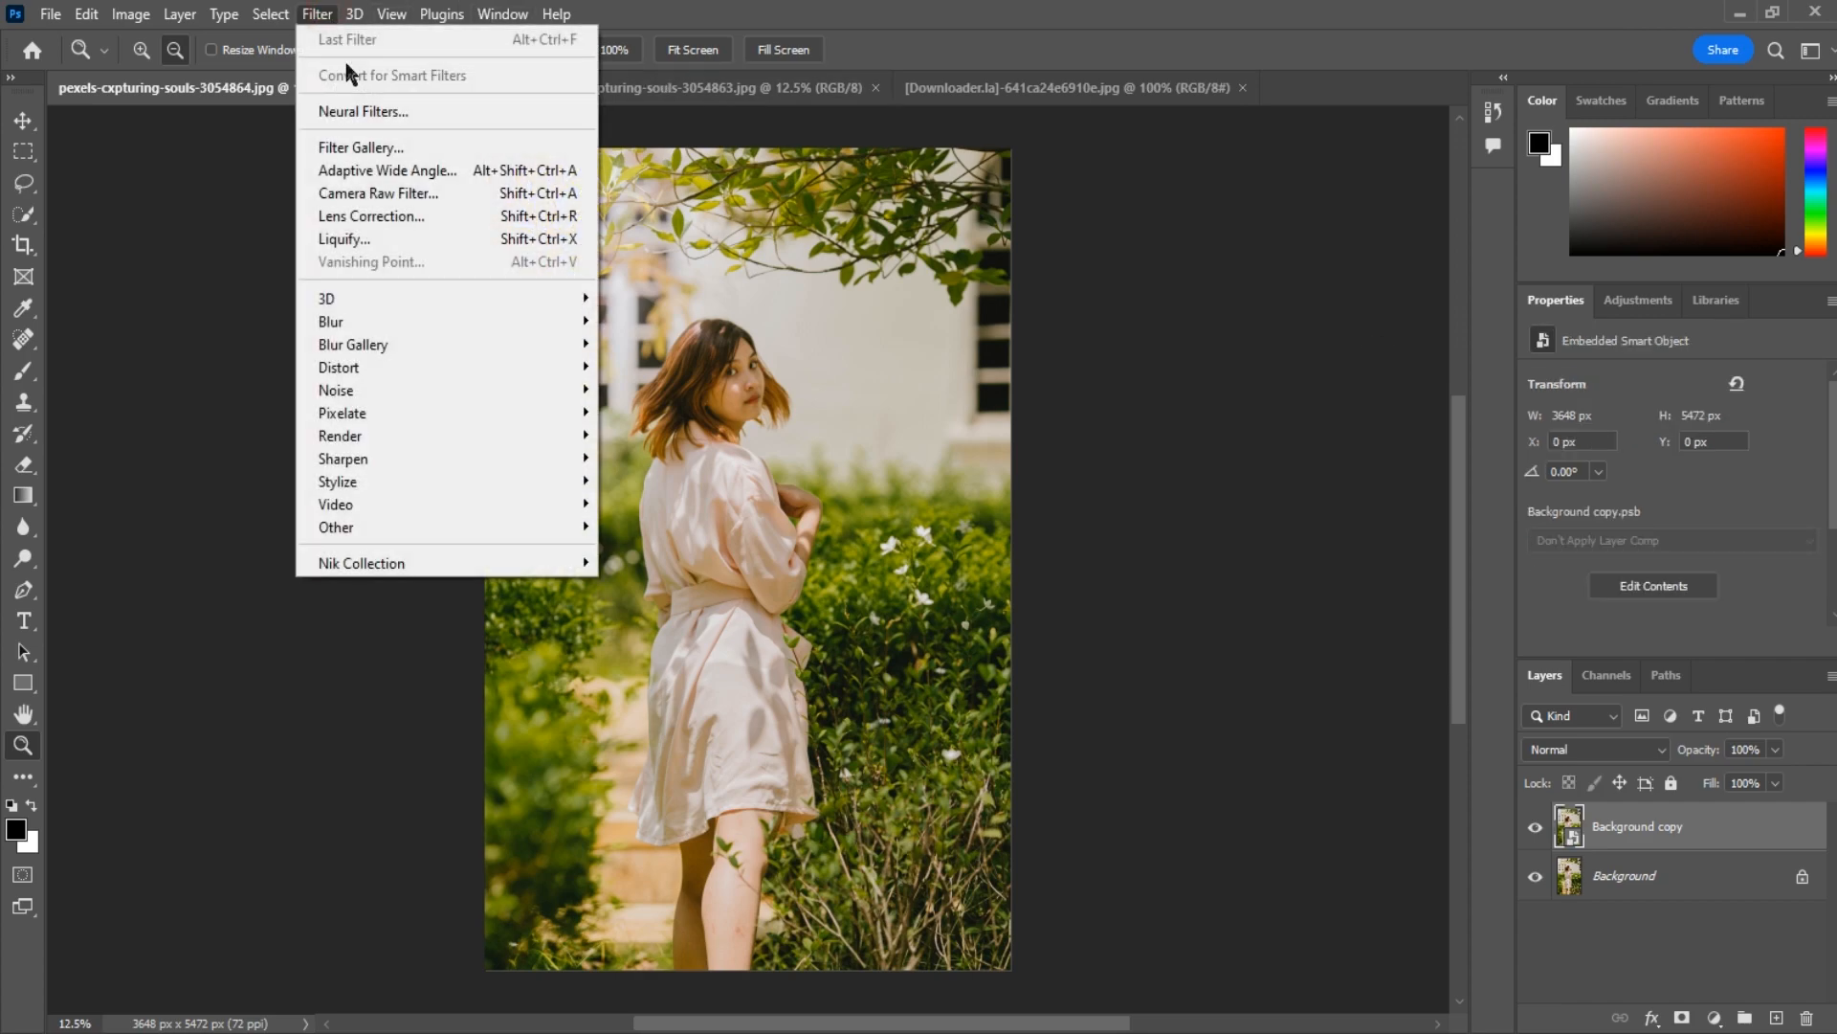
pyautogui.click(378, 191)
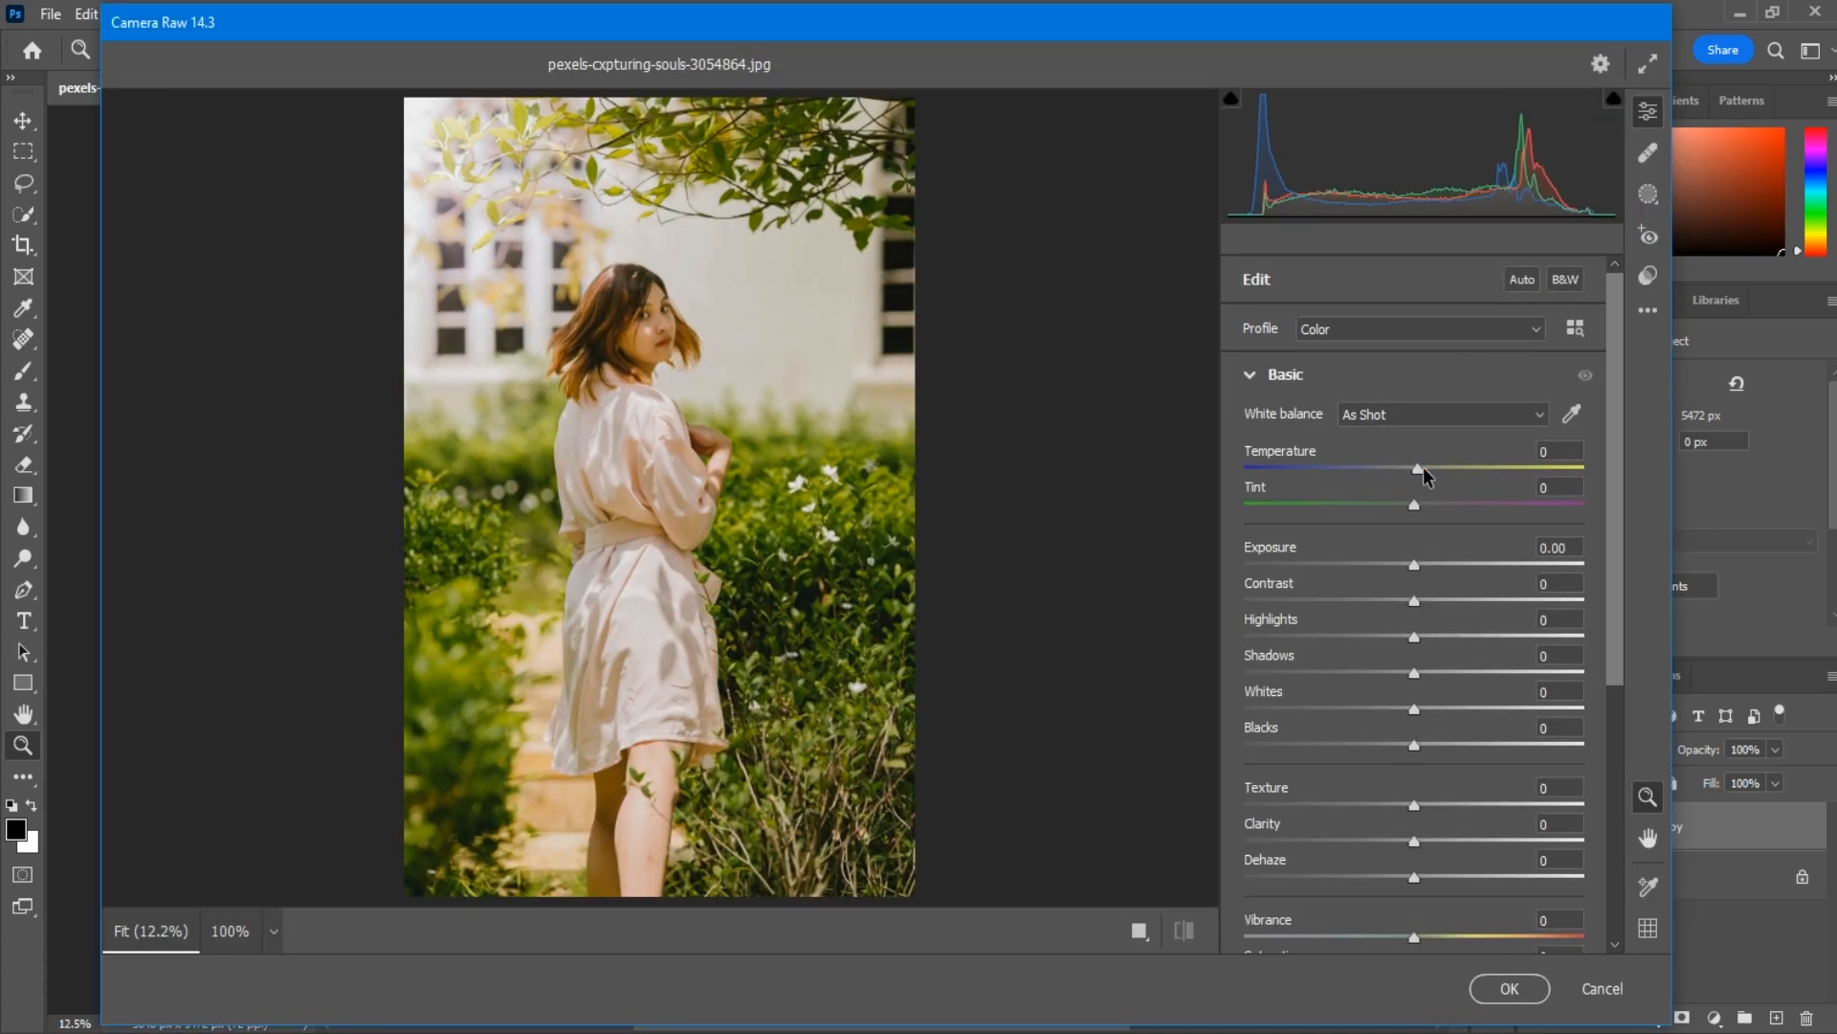
pyautogui.click(1422, 467)
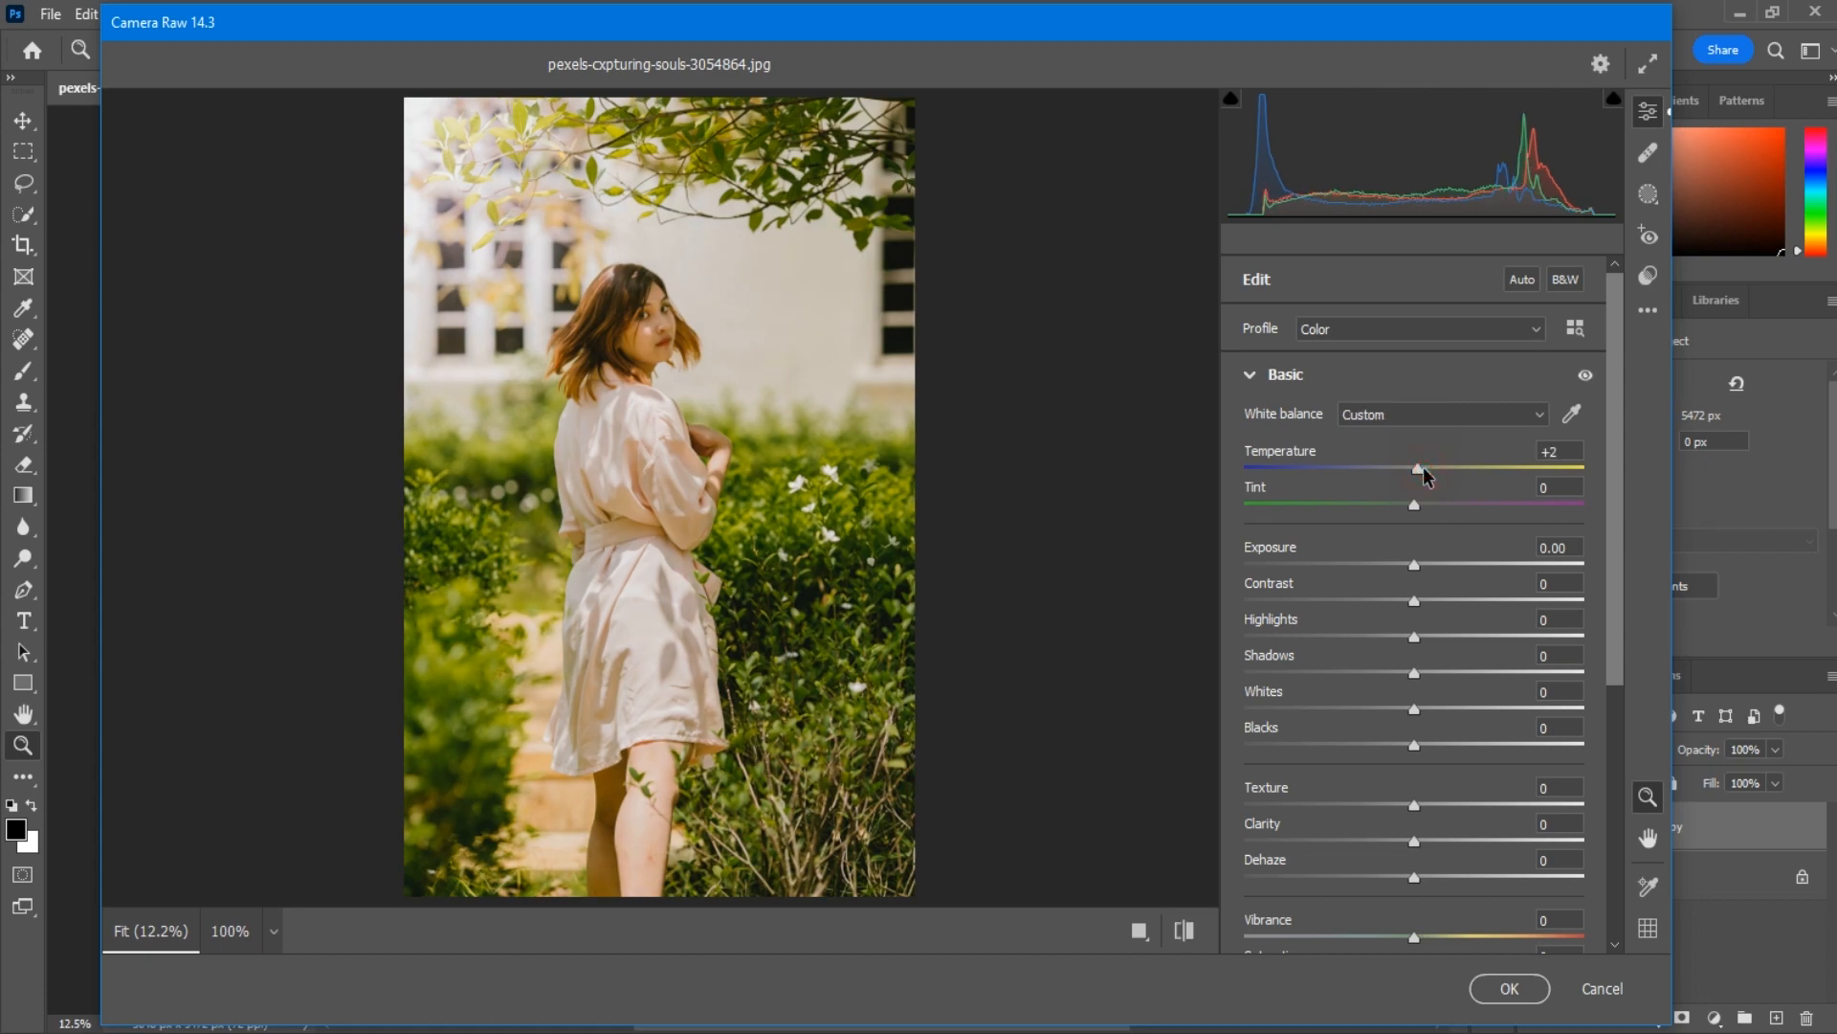
pyautogui.click(1425, 470)
pyautogui.moveTo(1425, 470); pyautogui.dragTo(1431, 475)
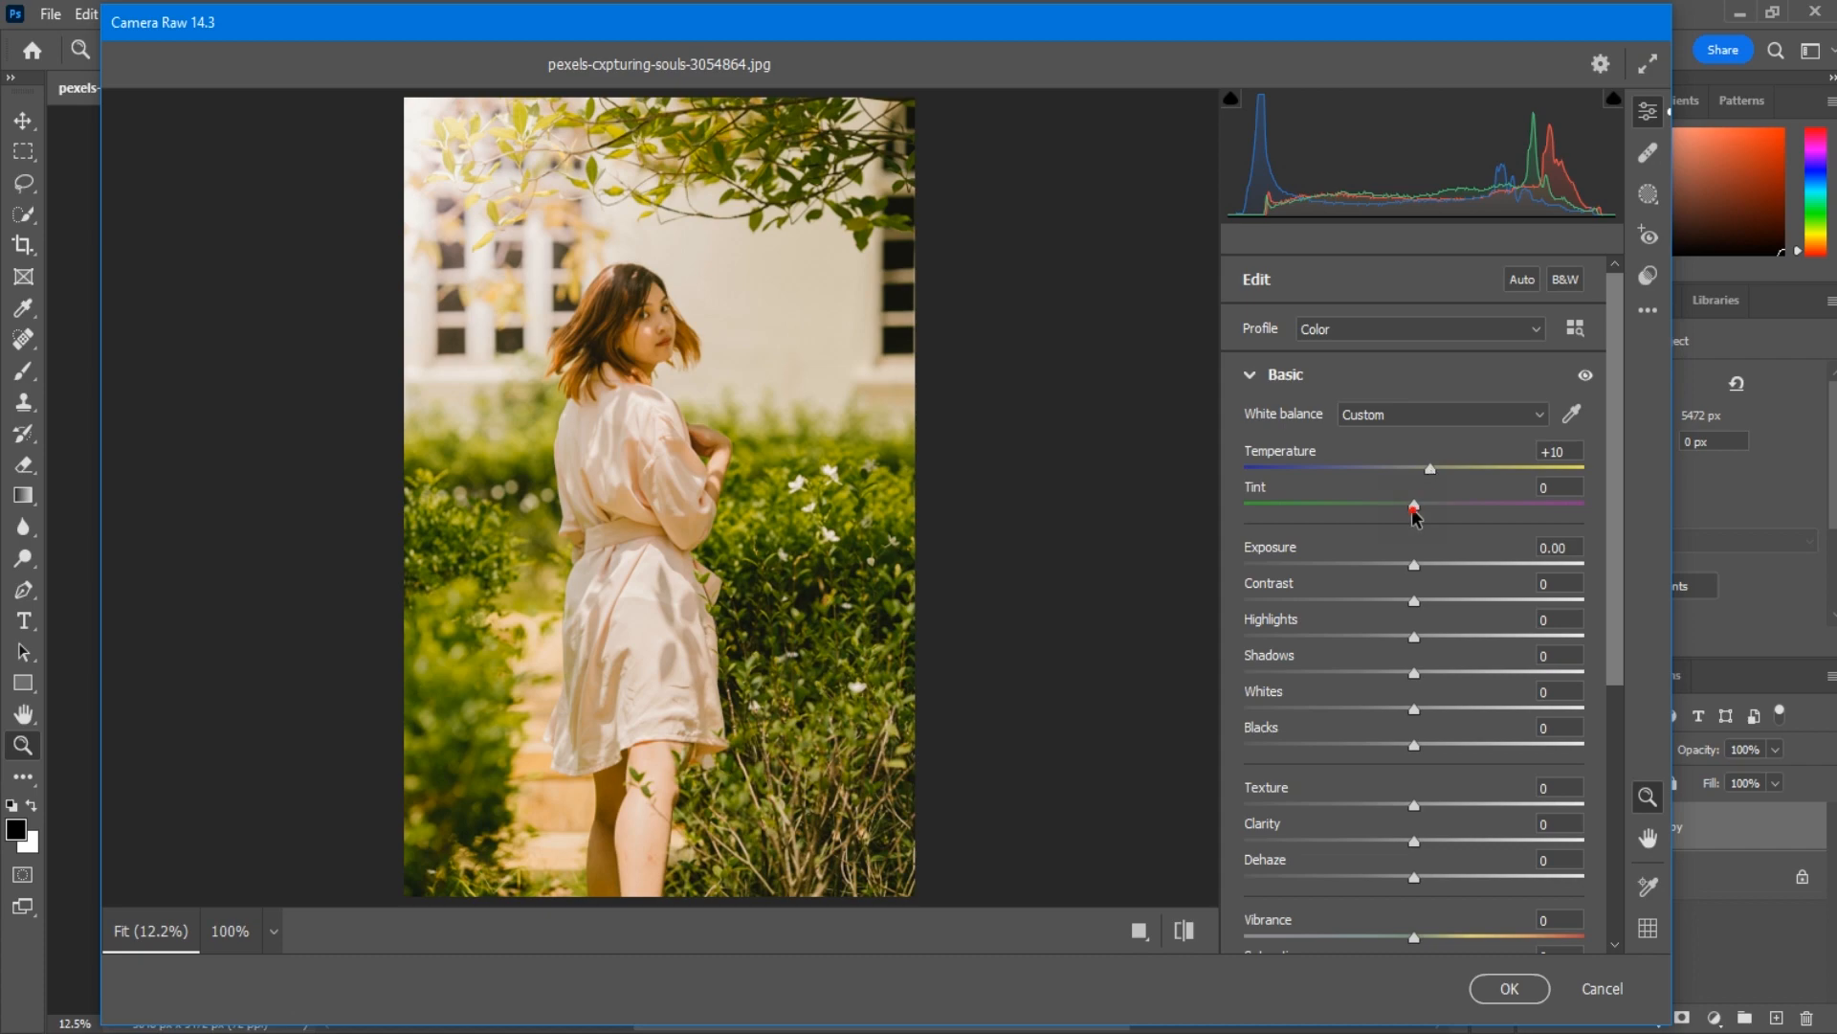
pyautogui.moveTo(1414, 509); pyautogui.dragTo(1434, 572)
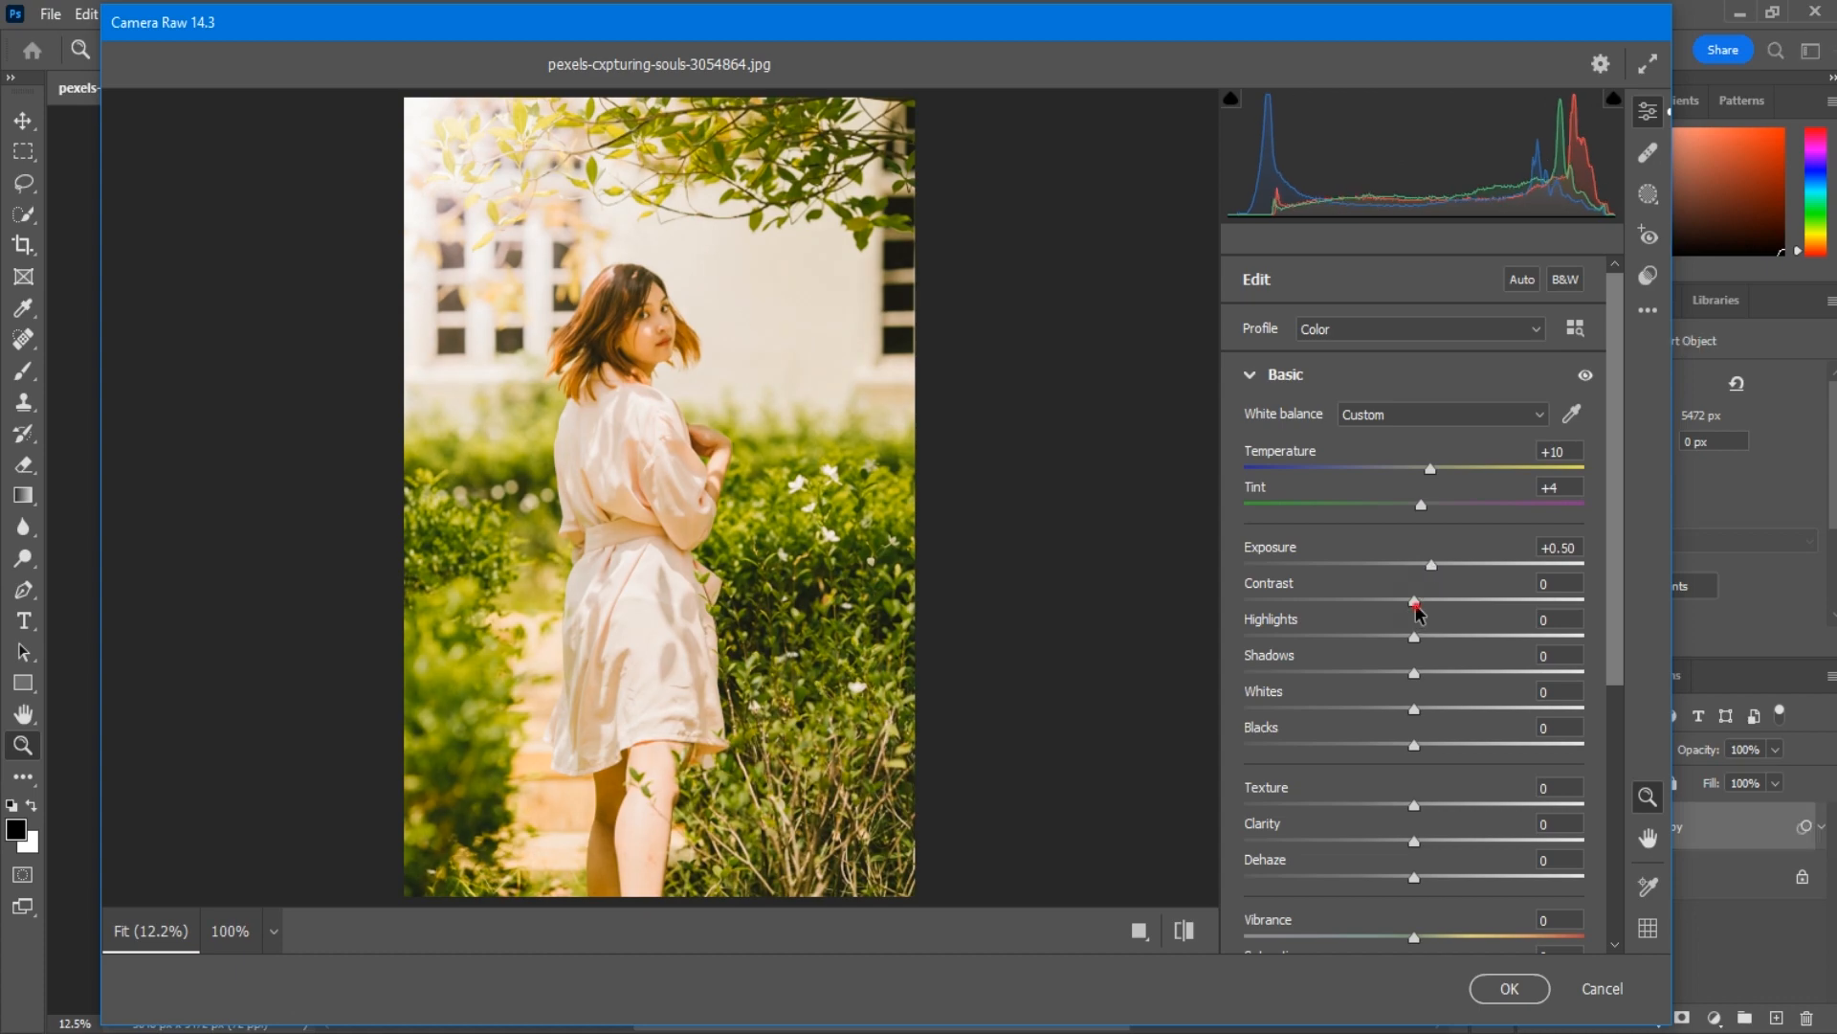
# - Set Contrast to +5, Highlights to +57, Shadows to +13, Whites to -28 and Blacks to +42
pyautogui.moveTo(1414, 603); pyautogui.dragTo(1423, 603)
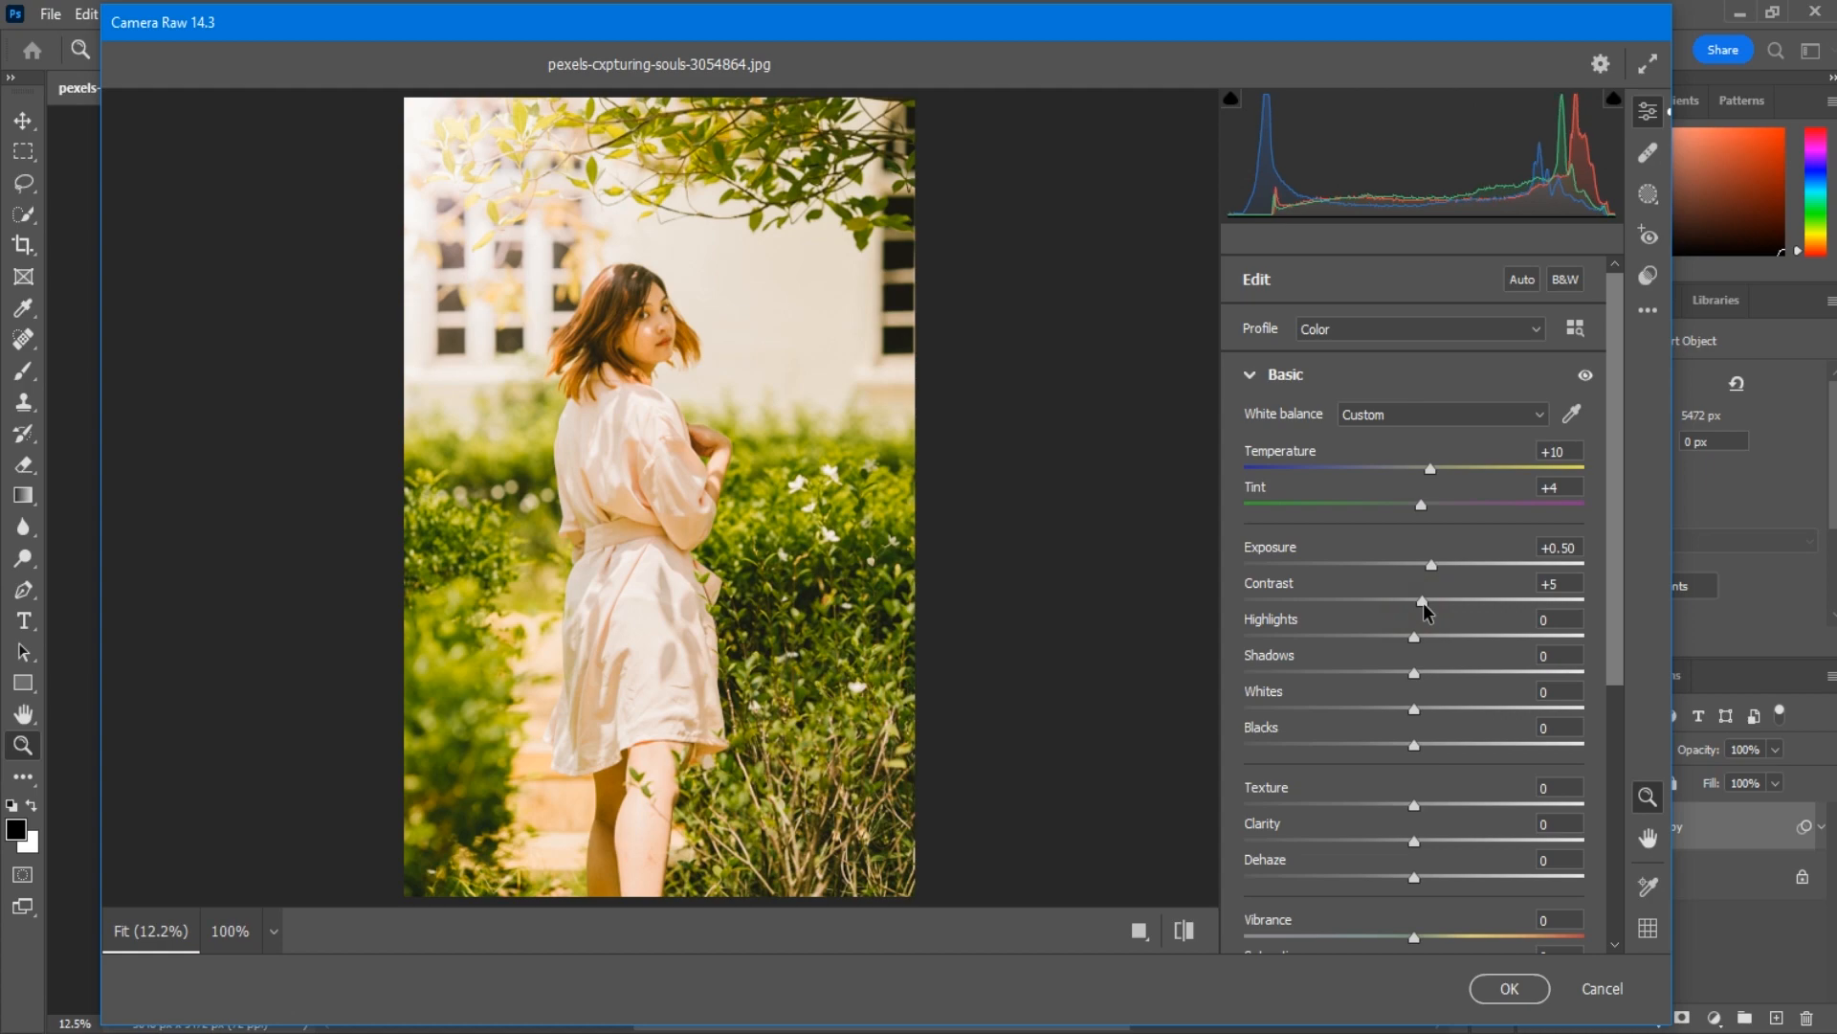
pyautogui.moveTo(1415, 636); pyautogui.dragTo(1520, 645)
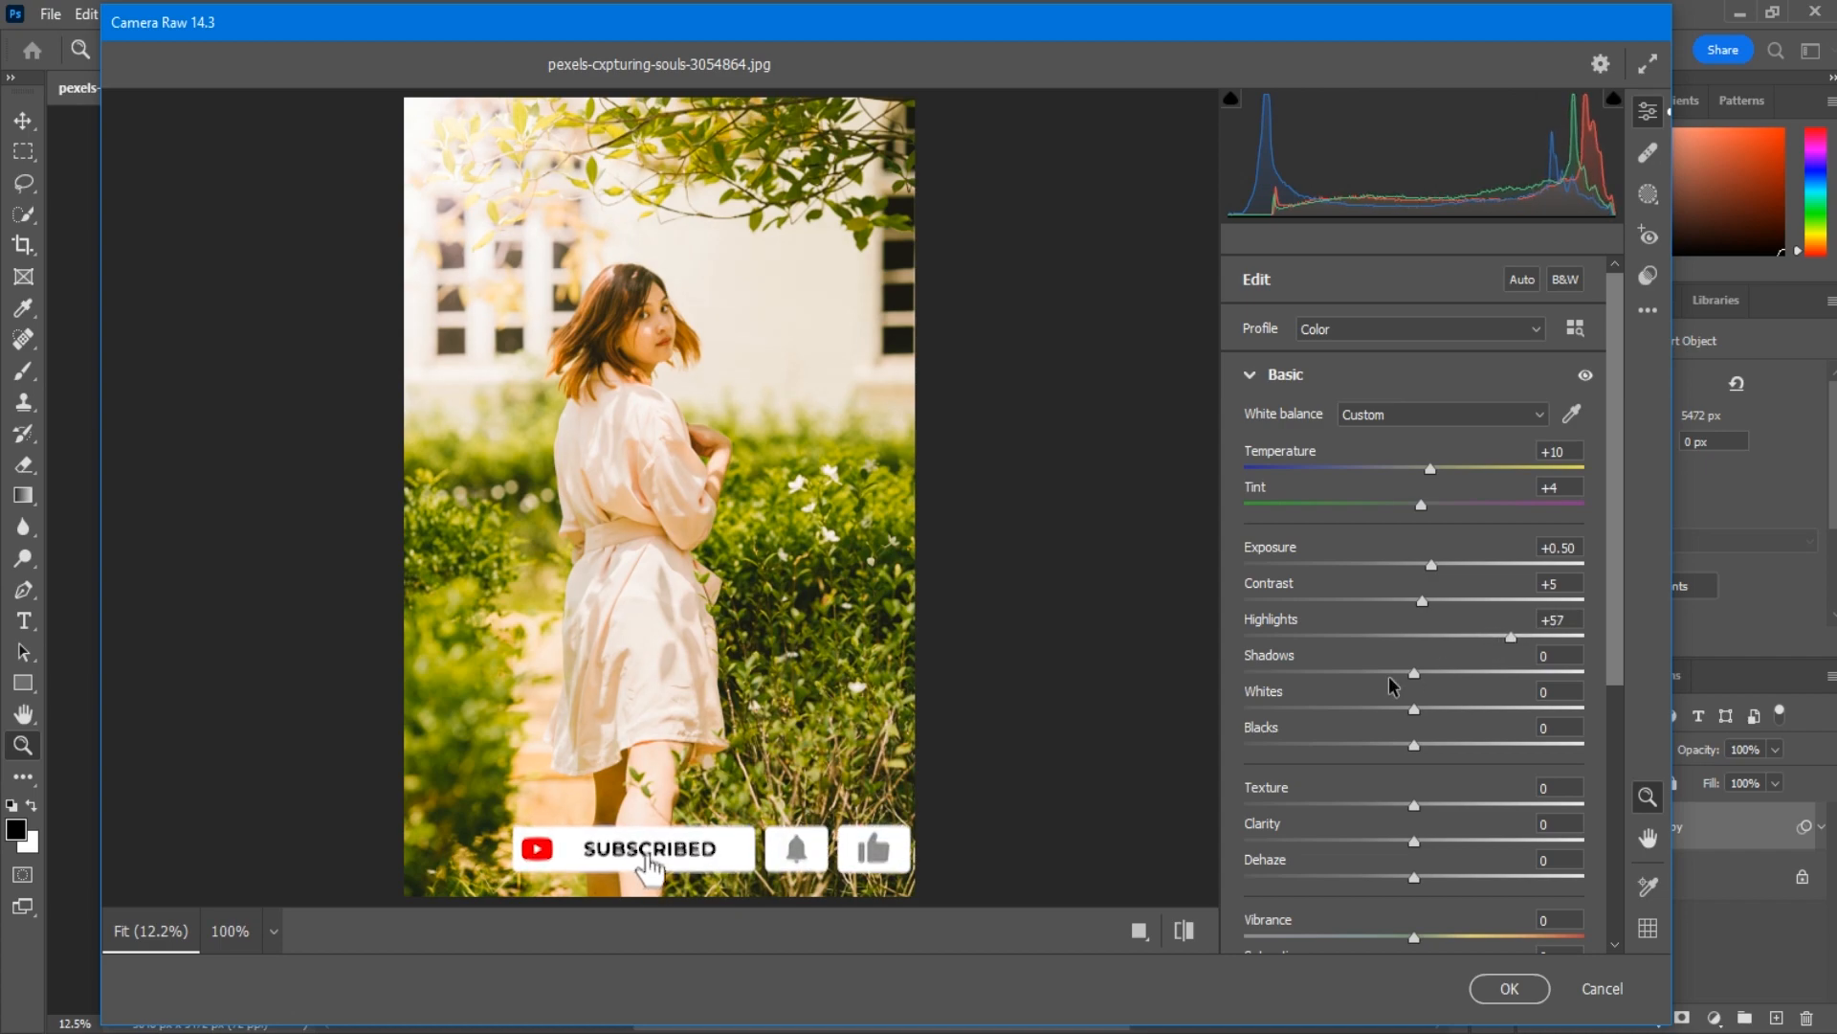
pyautogui.click(1438, 673)
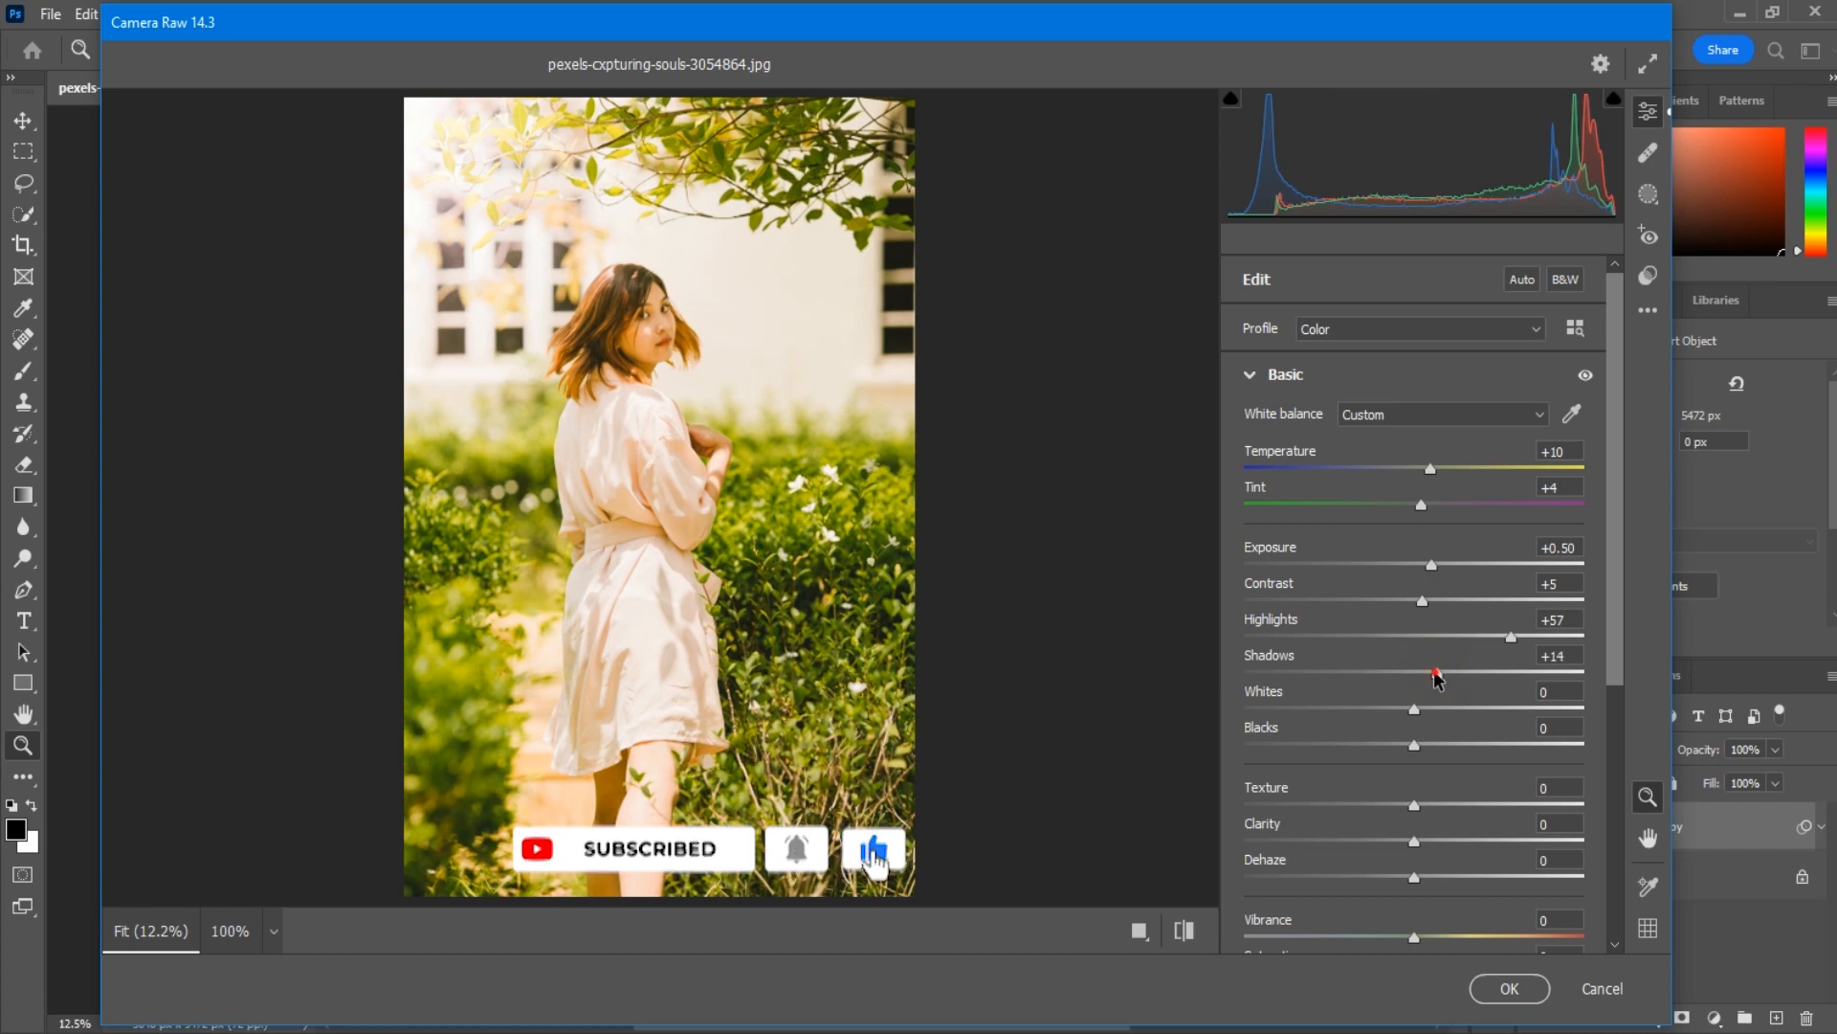
pyautogui.moveTo(1413, 709); pyautogui.dragTo(1486, 749)
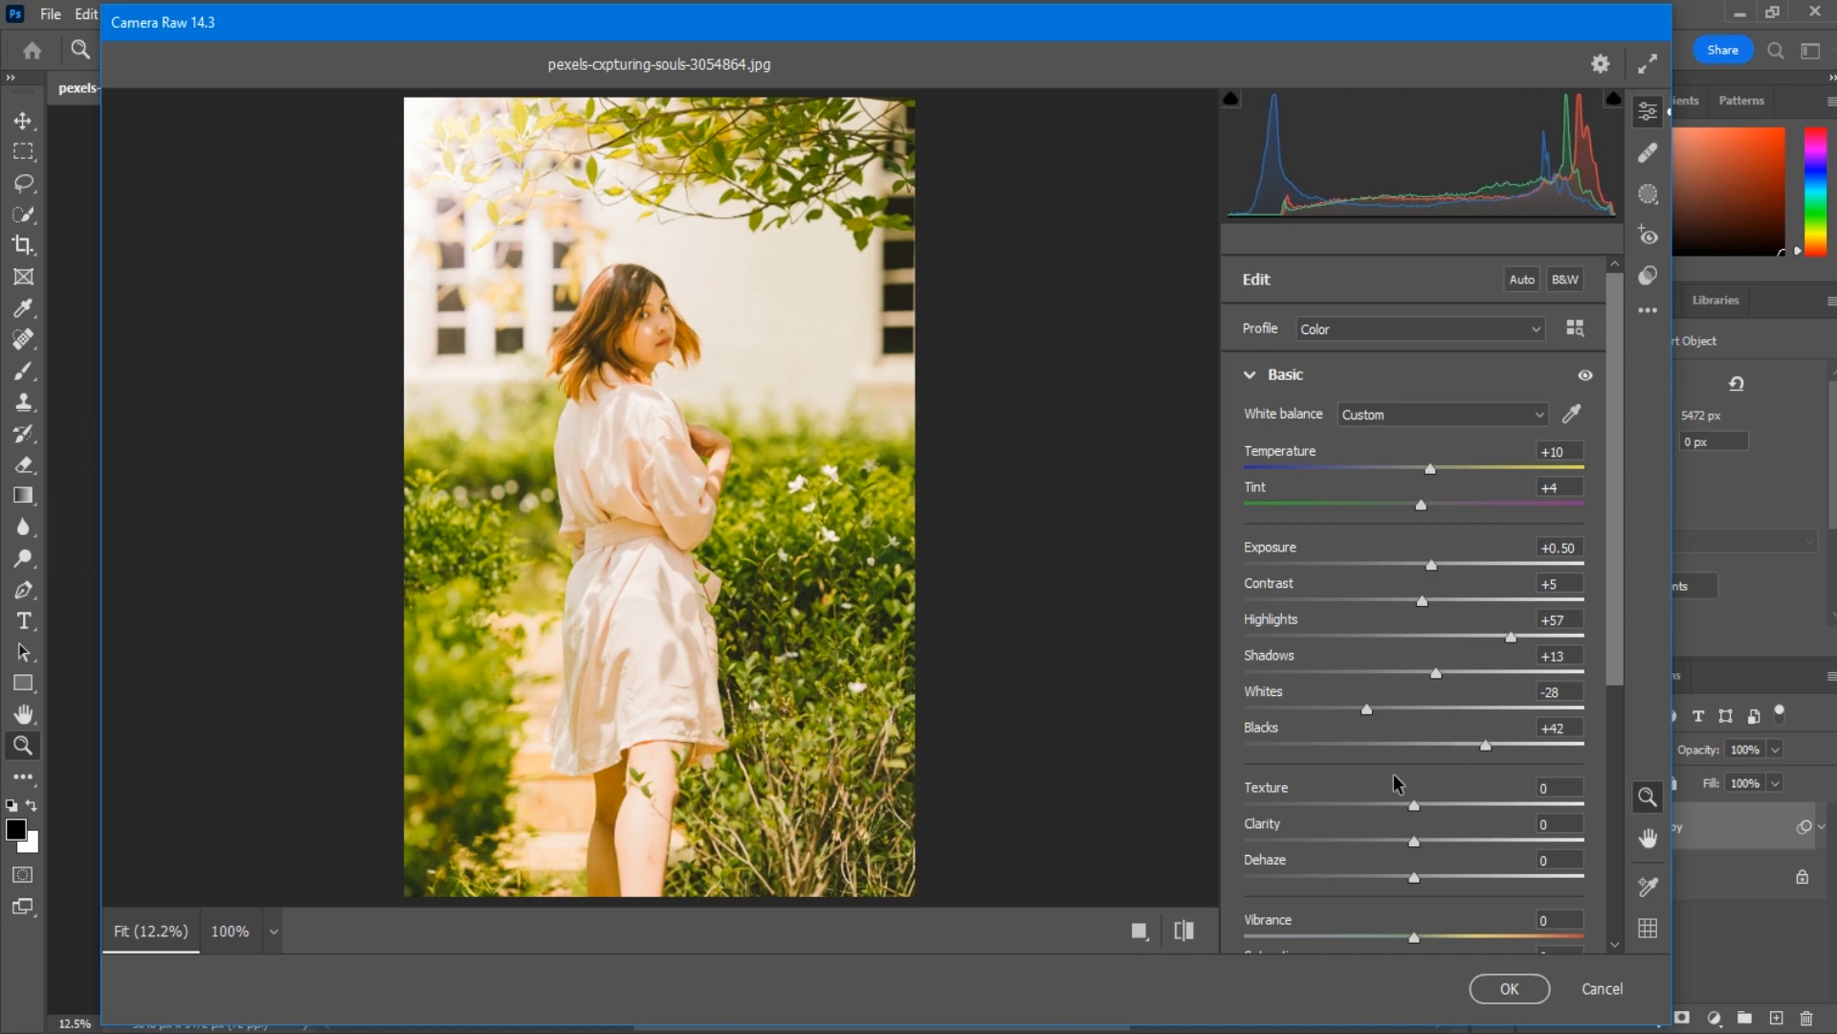
# - Set Clarity to +12, Vibrance to +5 and Saturation to +7
pyautogui.moveTo(1427, 841); pyautogui.dragTo(1435, 843)
pyautogui.scroll(-2, 1396, 842)
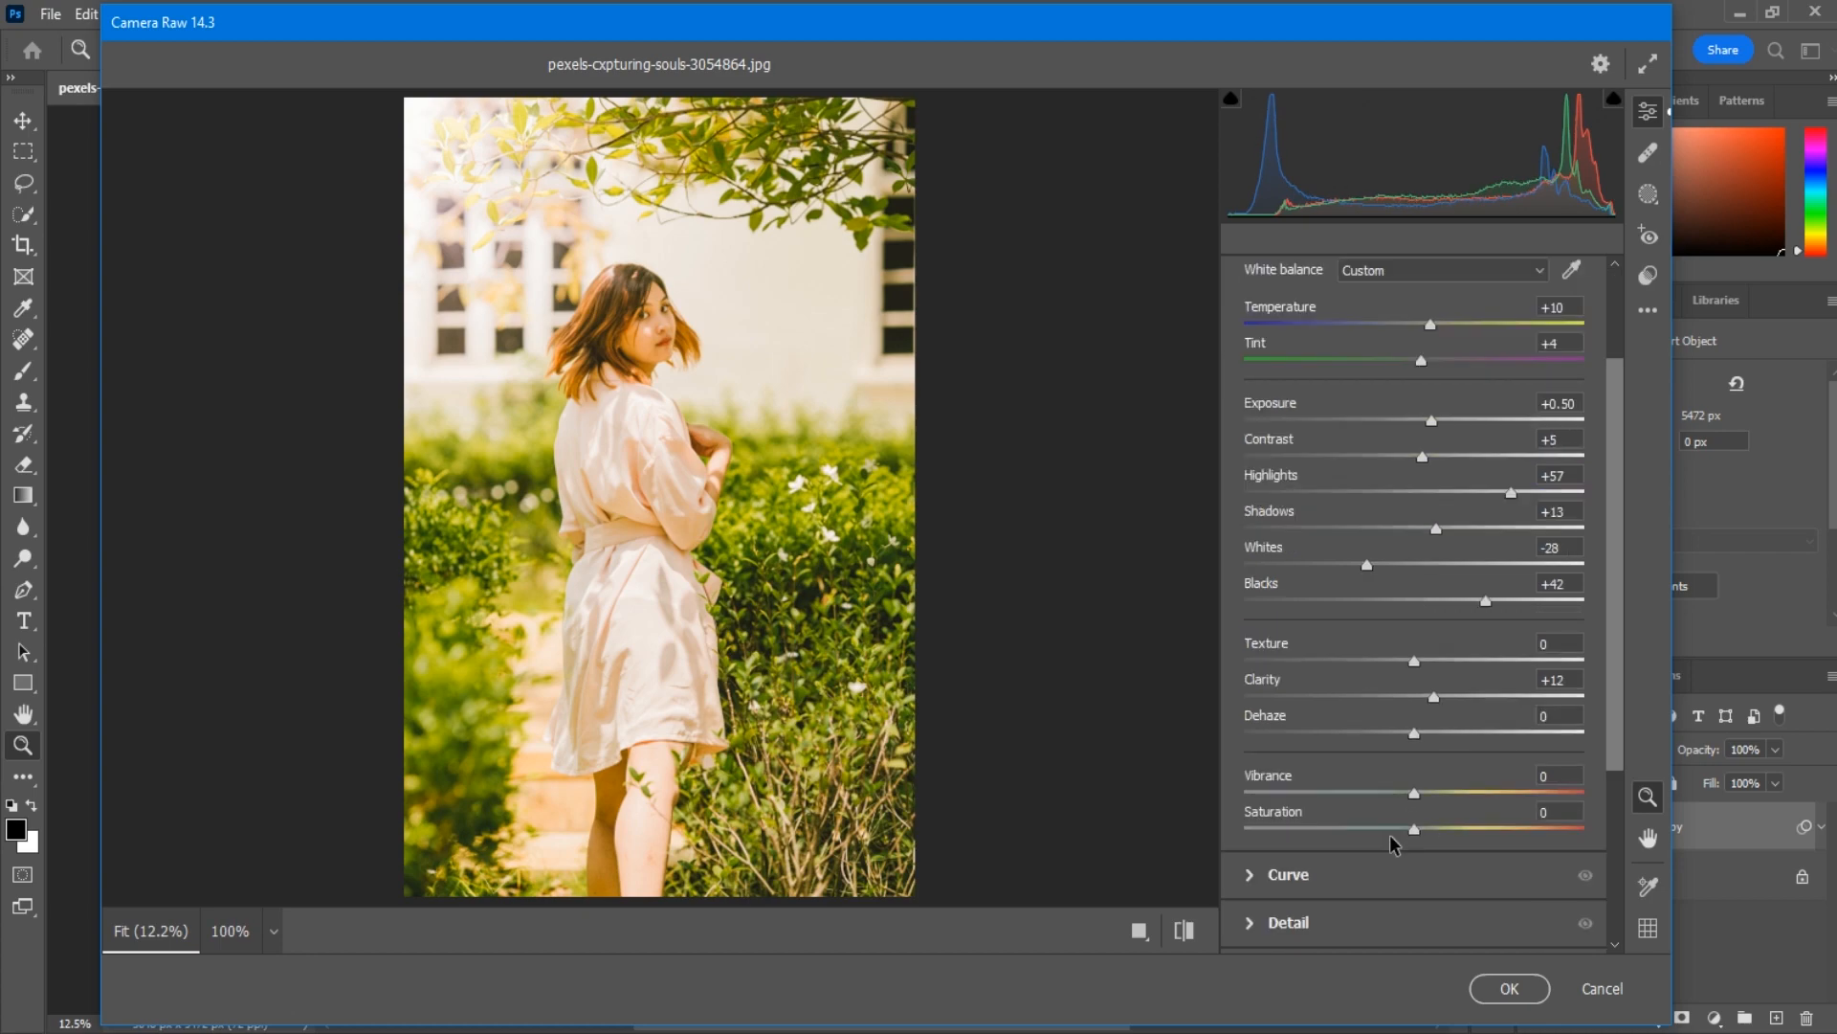
pyautogui.click(1423, 794)
pyautogui.moveTo(1420, 832); pyautogui.dragTo(1433, 836)
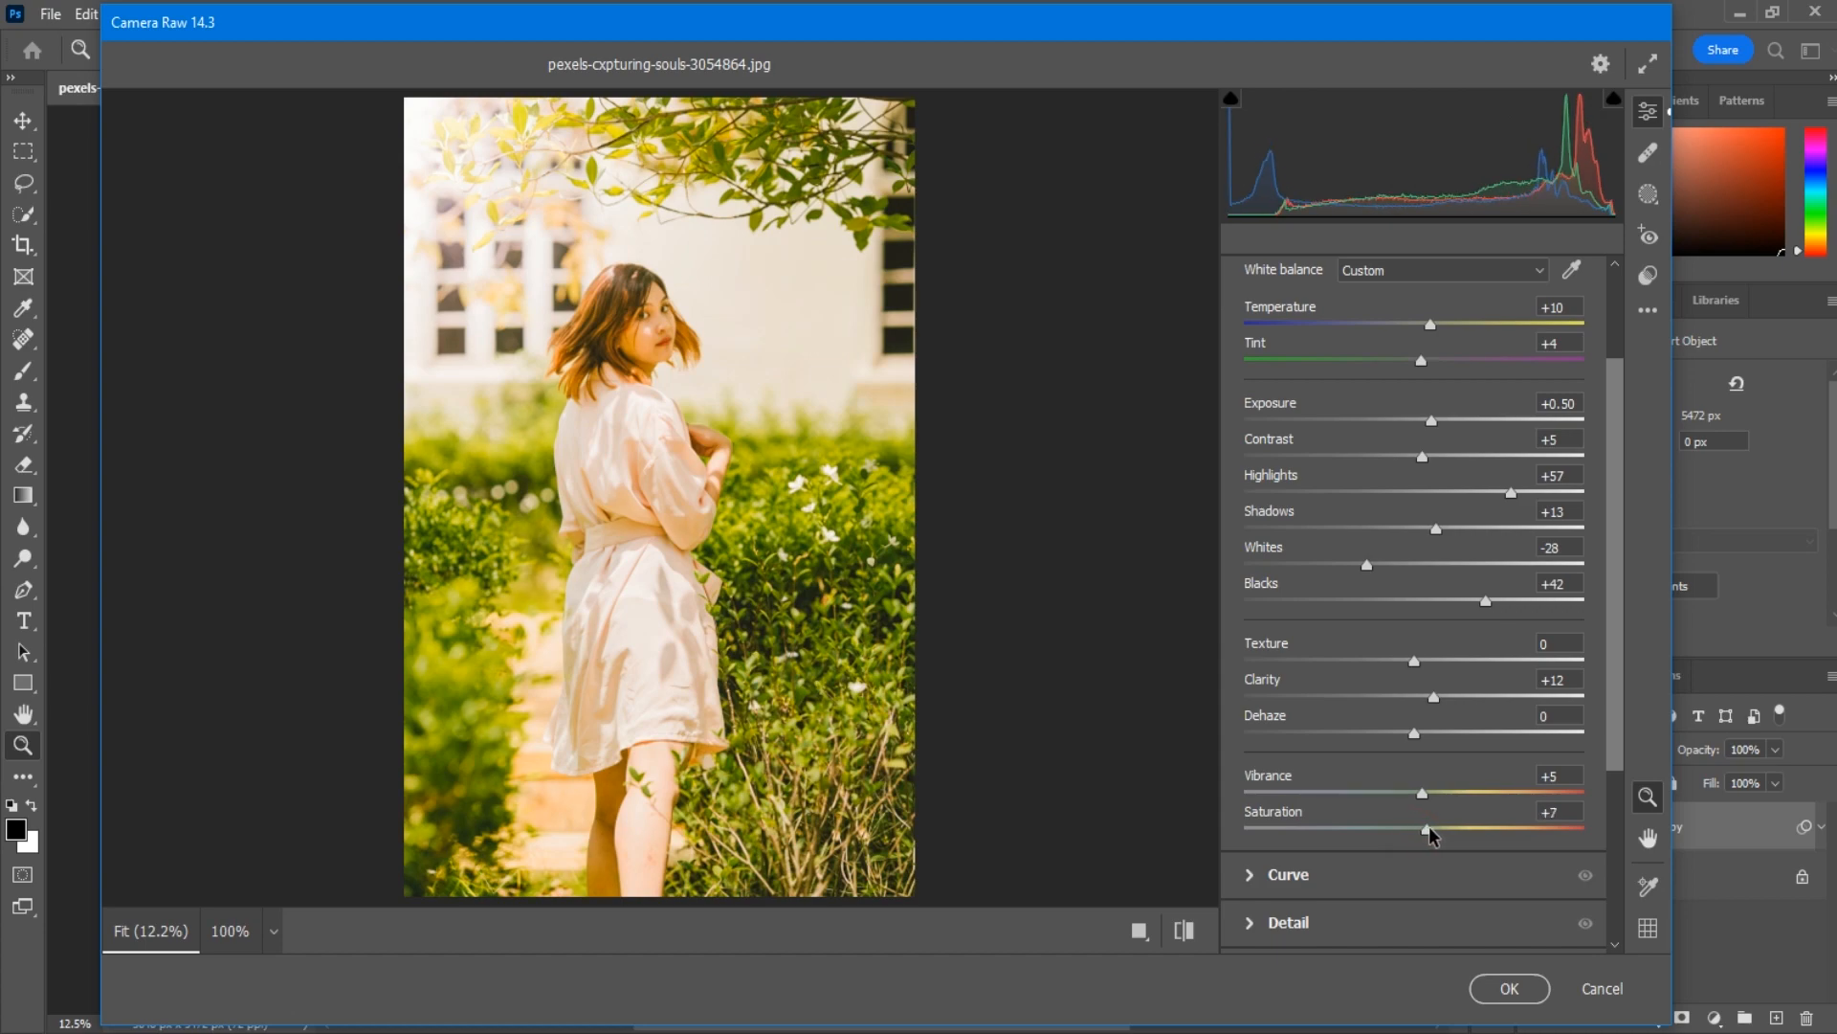
# - Raise the black end point of the RGB point curve to Input 2, Output 23
pyautogui.scroll(-3, 1362, 774)
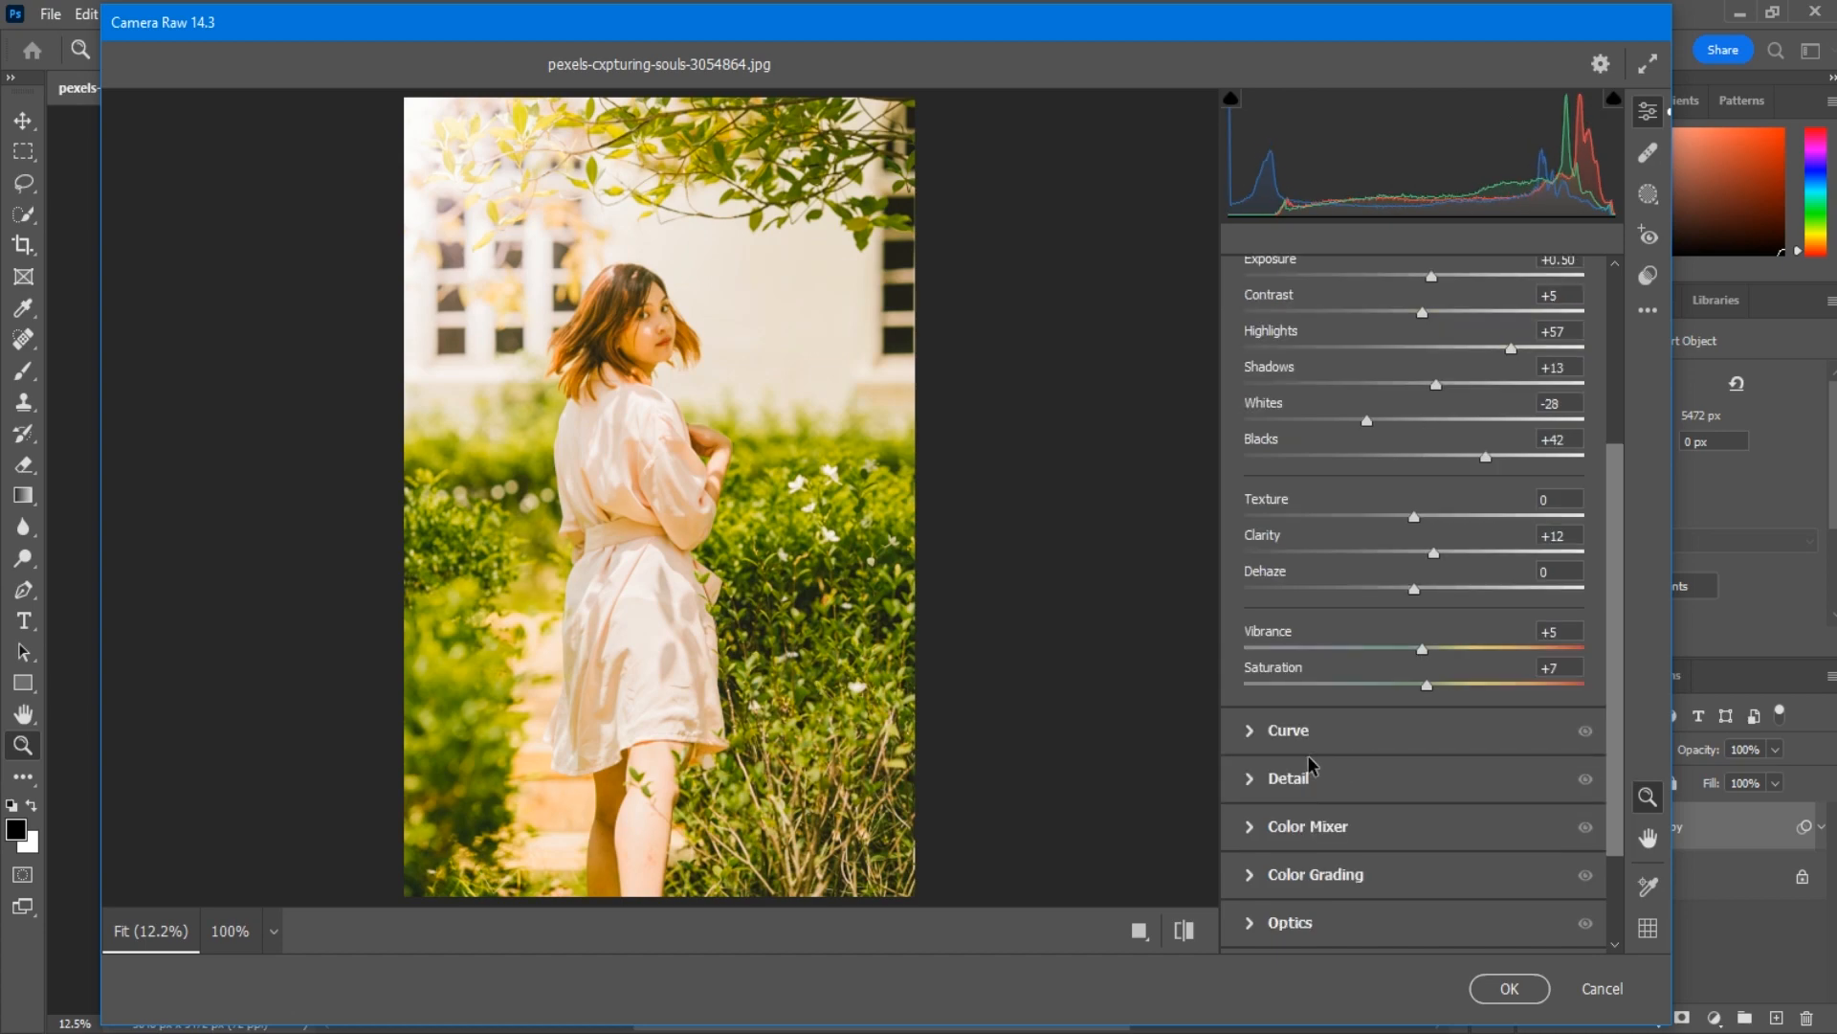
pyautogui.click(1246, 731)
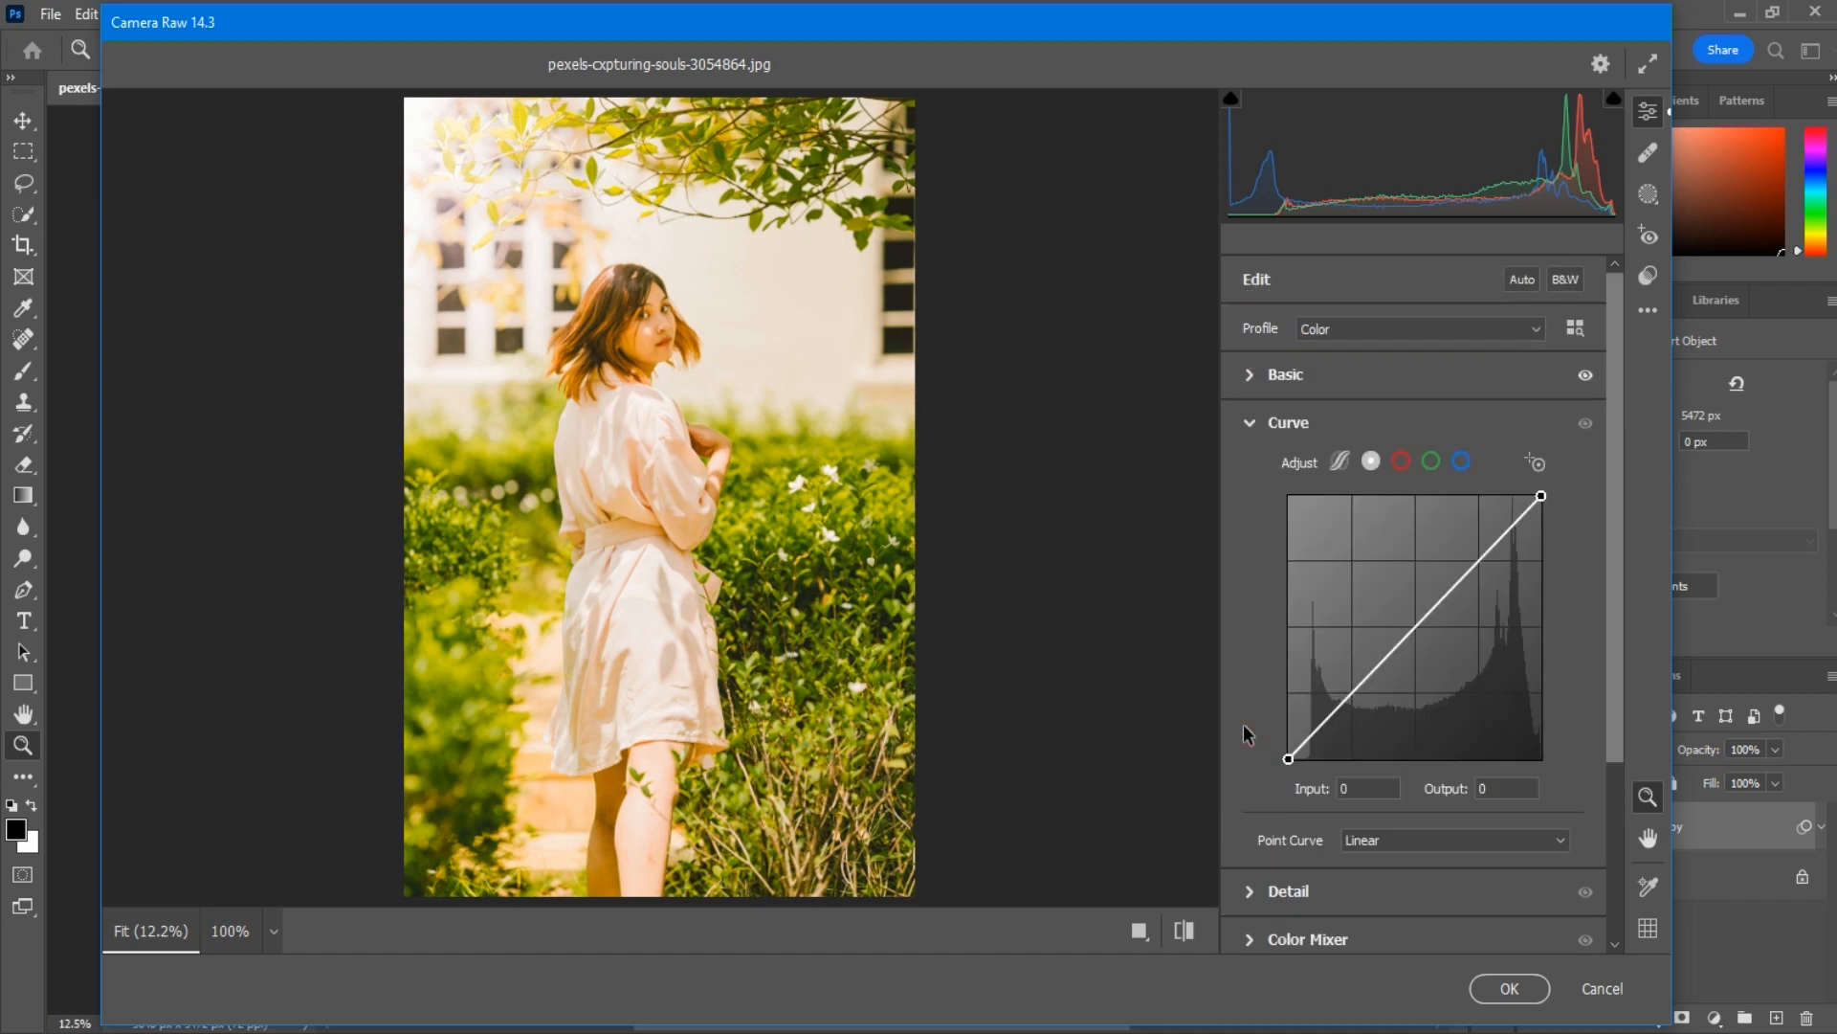
pyautogui.click(1288, 759)
pyautogui.moveTo(1288, 759); pyautogui.dragTo(1288, 742)
pyautogui.click(1348, 789)
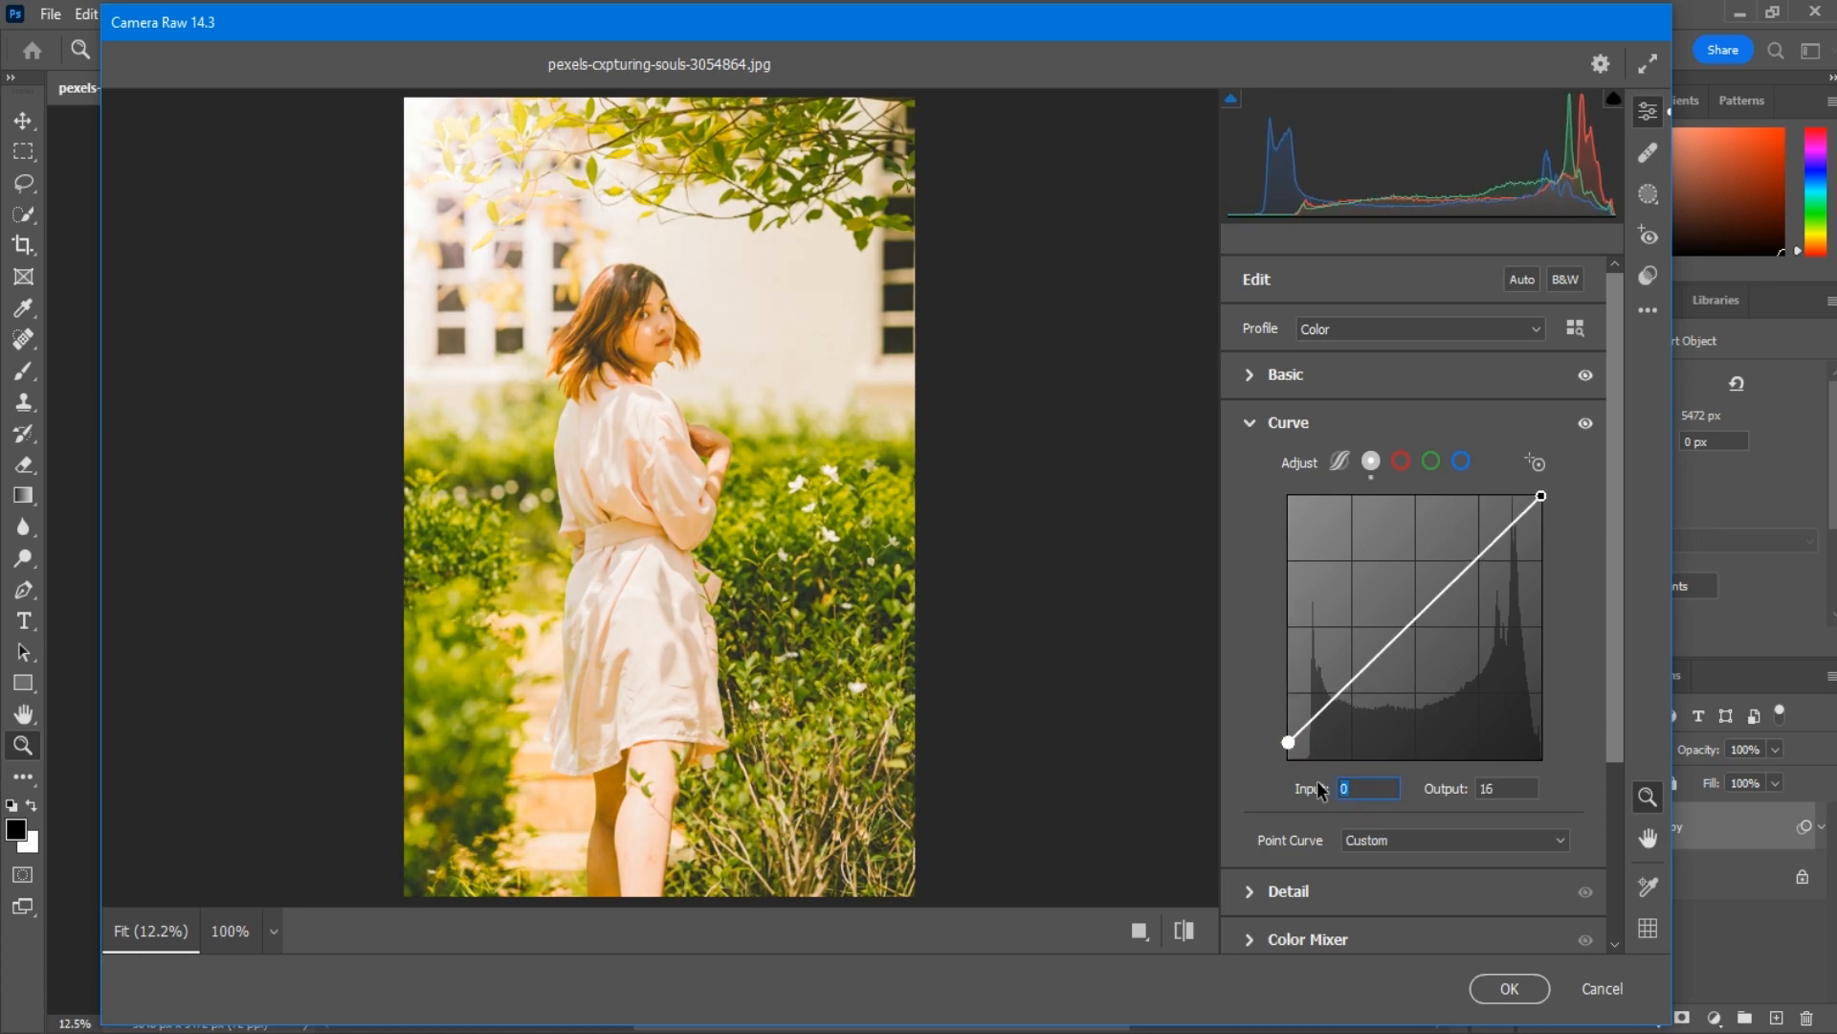
pyautogui.write('2')
pyautogui.press('Tab')
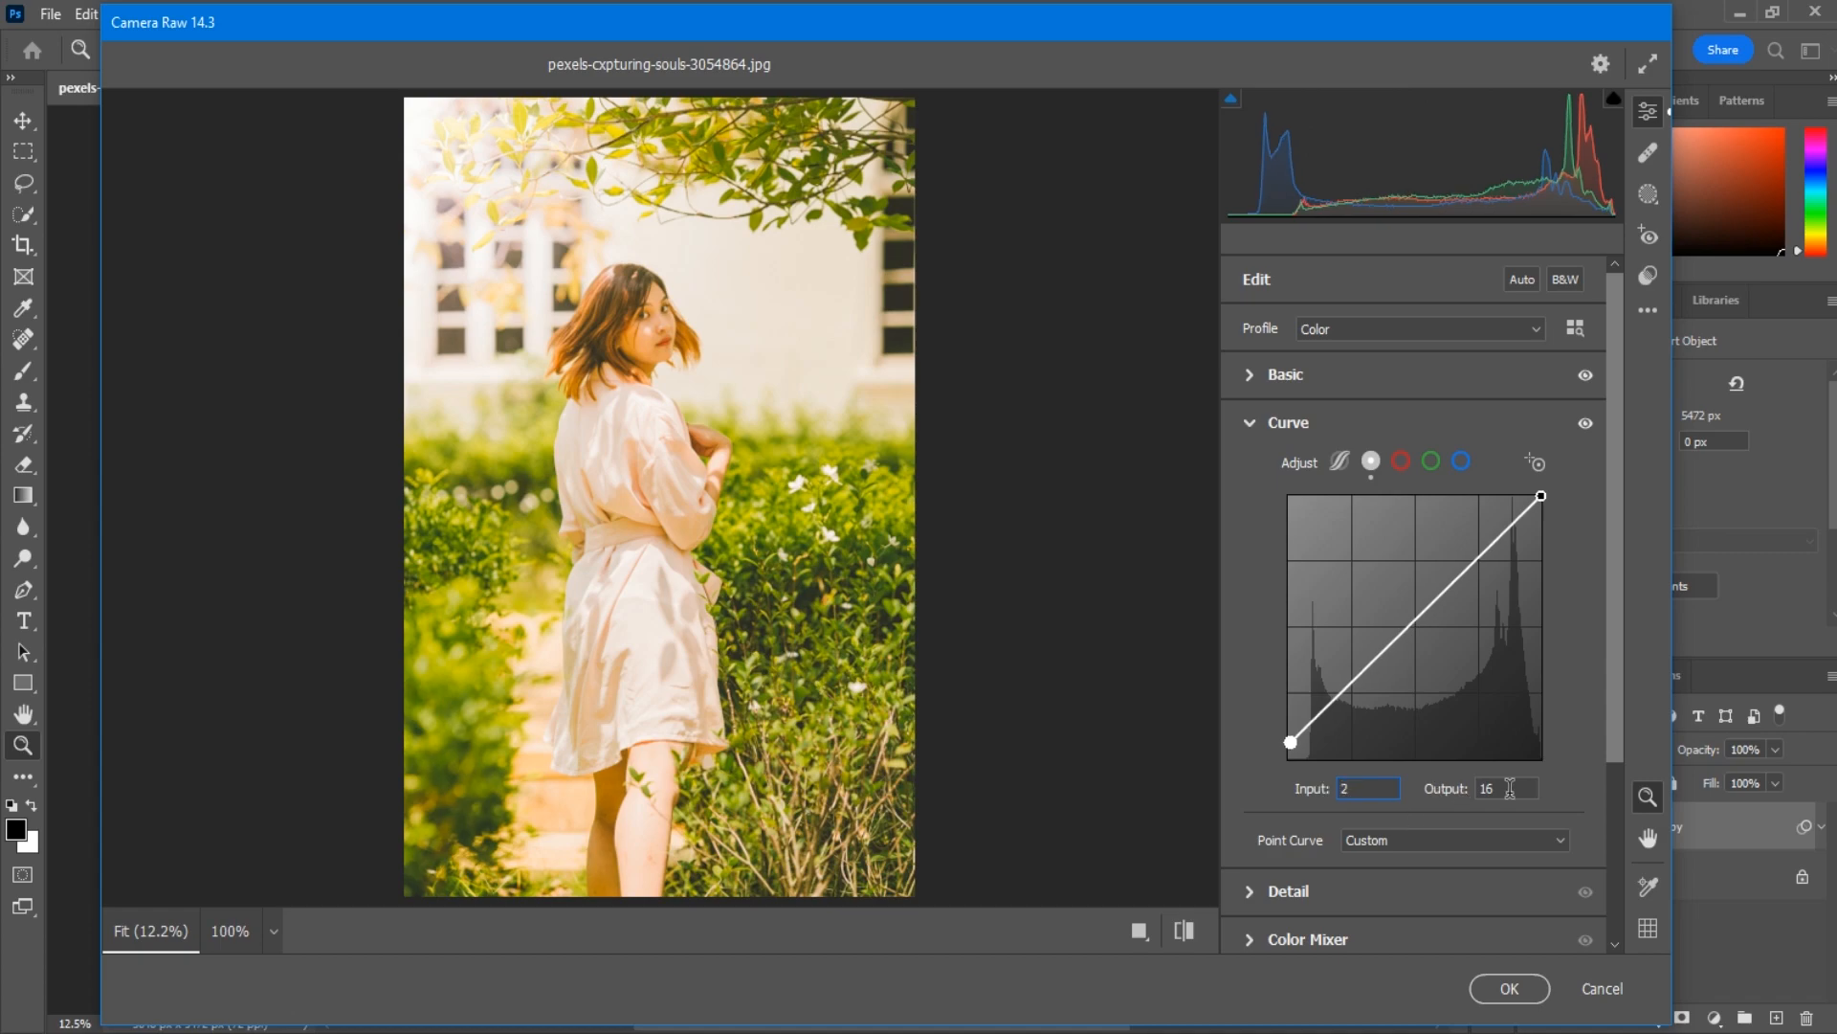
pyautogui.write('23')
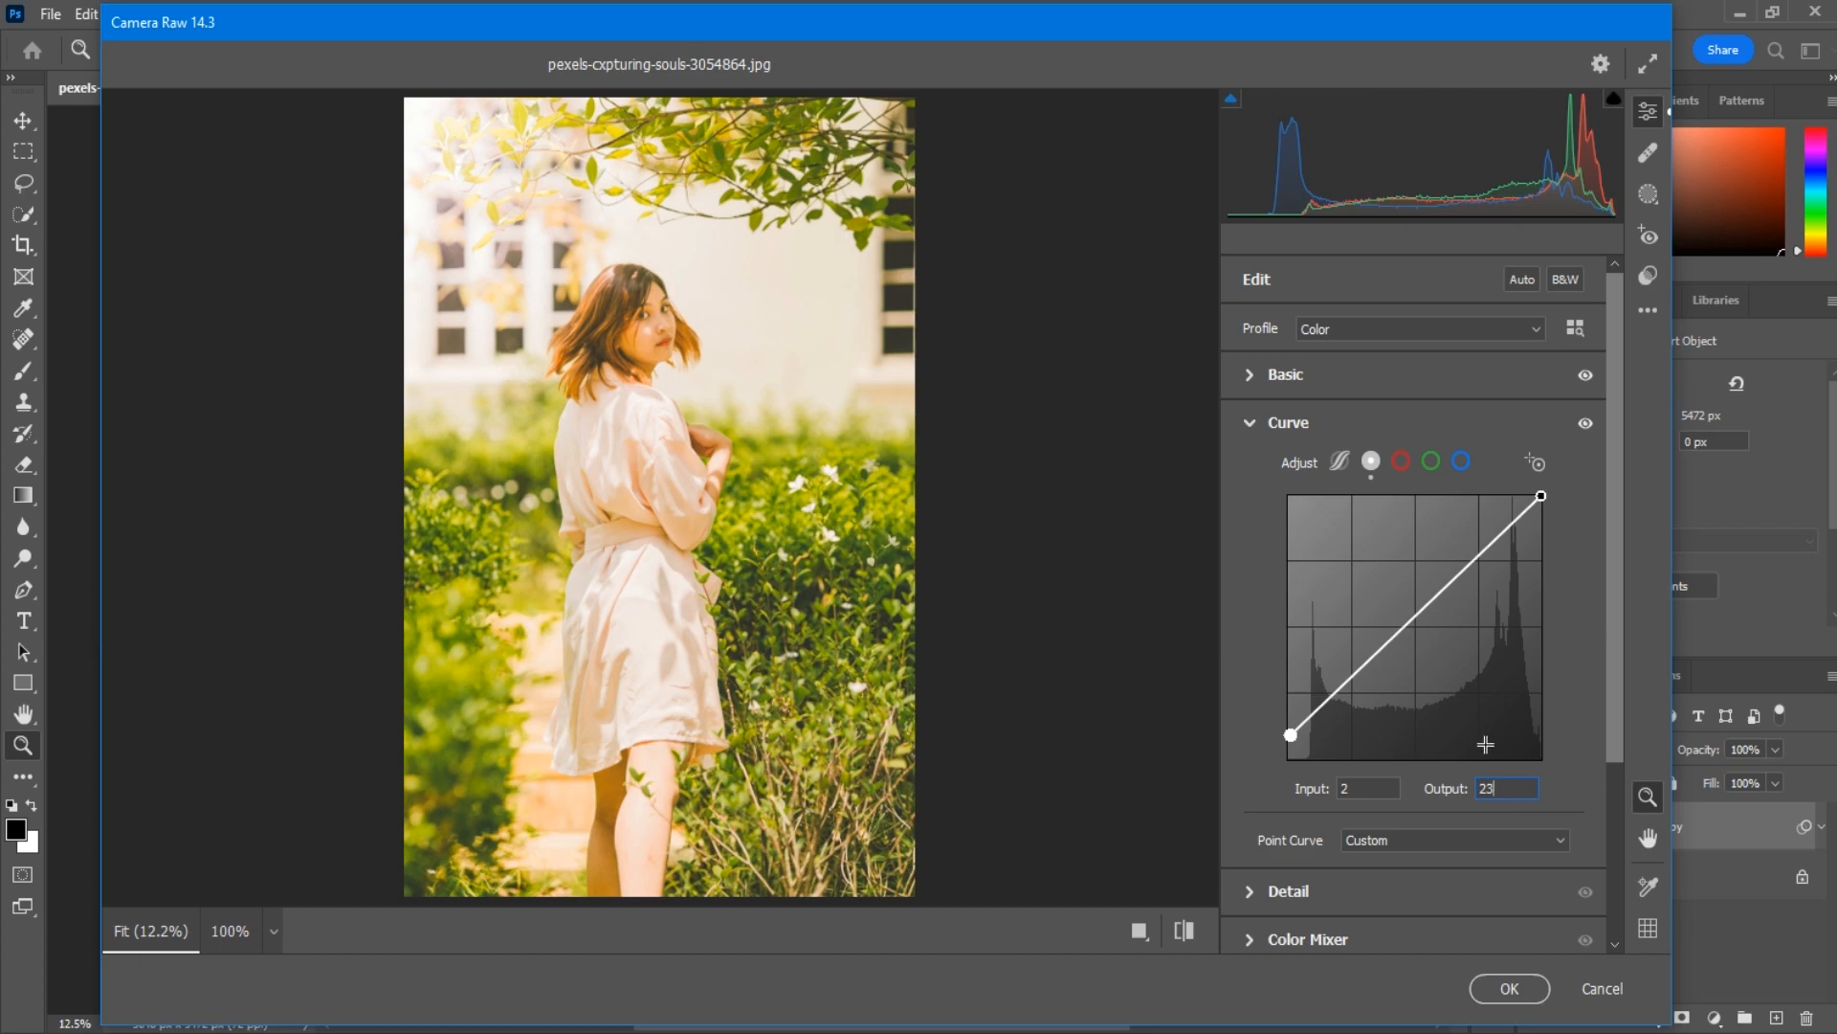
# - Add a shadow point to the curve and set it to Input 56, Output 40
pyautogui.click(1342, 693)
pyautogui.moveTo(1342, 692); pyautogui.dragTo(1350, 713)
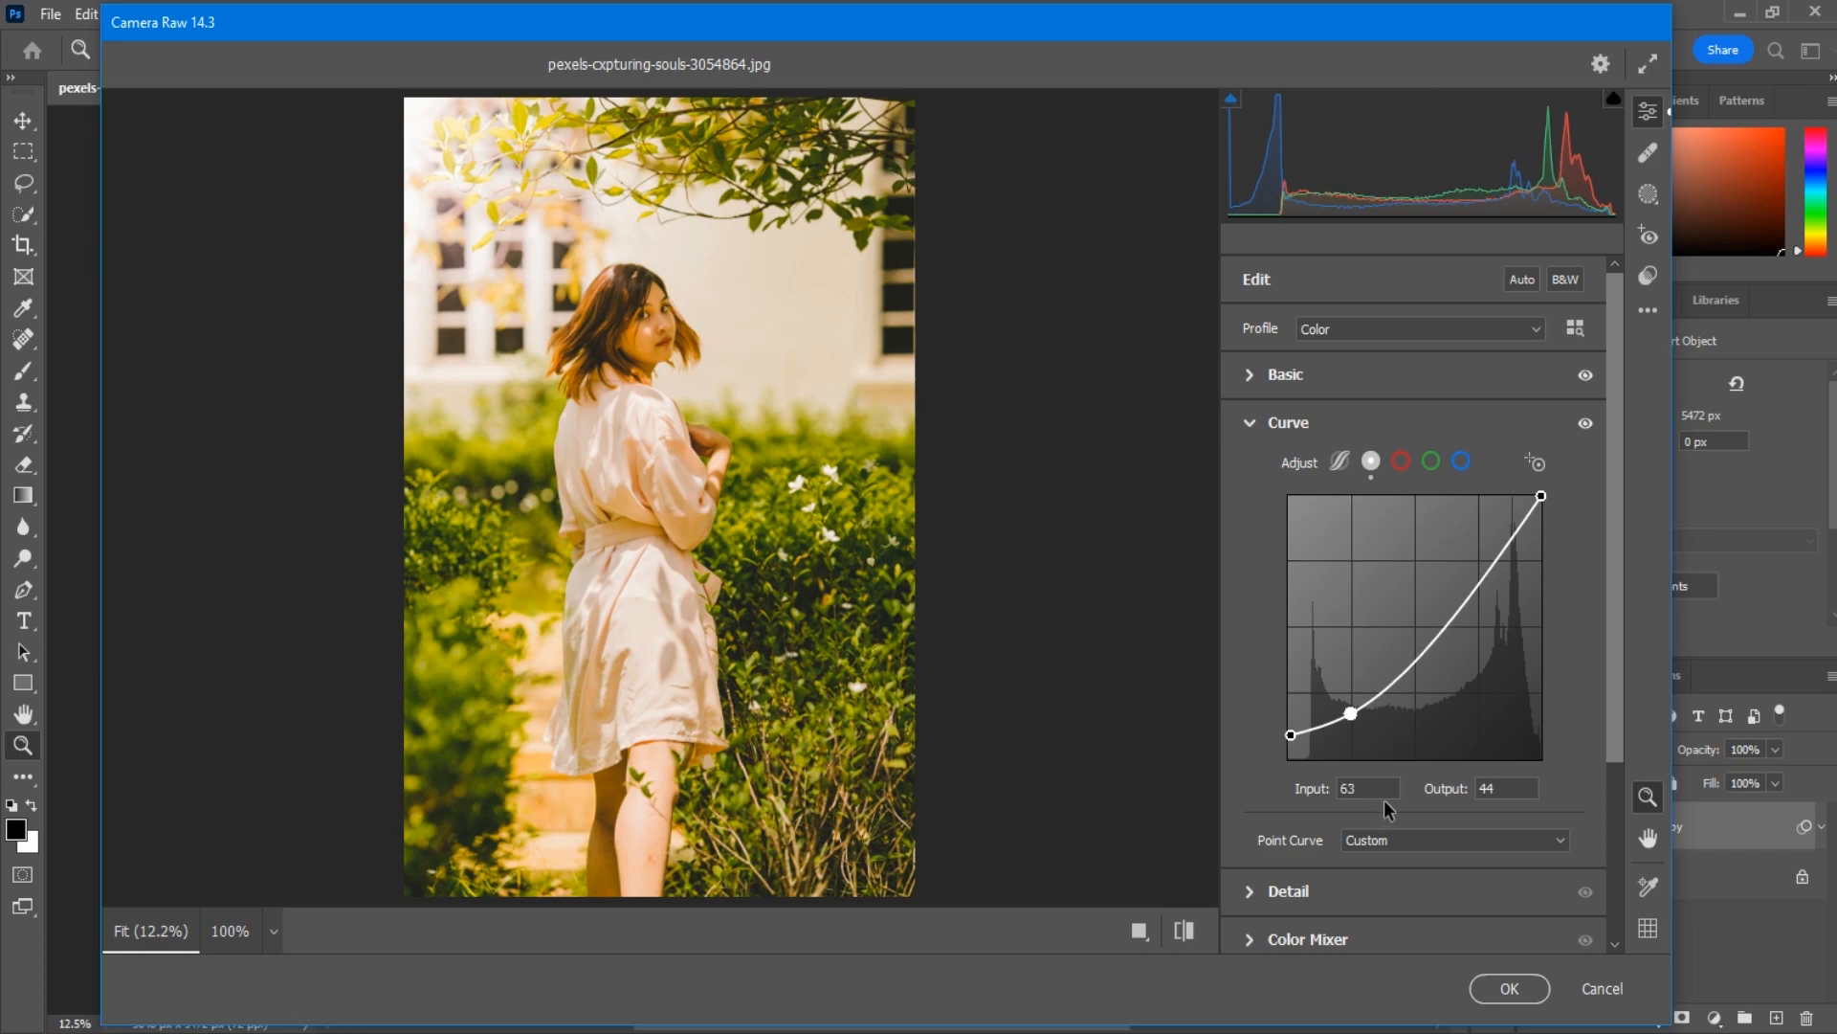
pyautogui.click(1360, 788)
pyautogui.write('56')
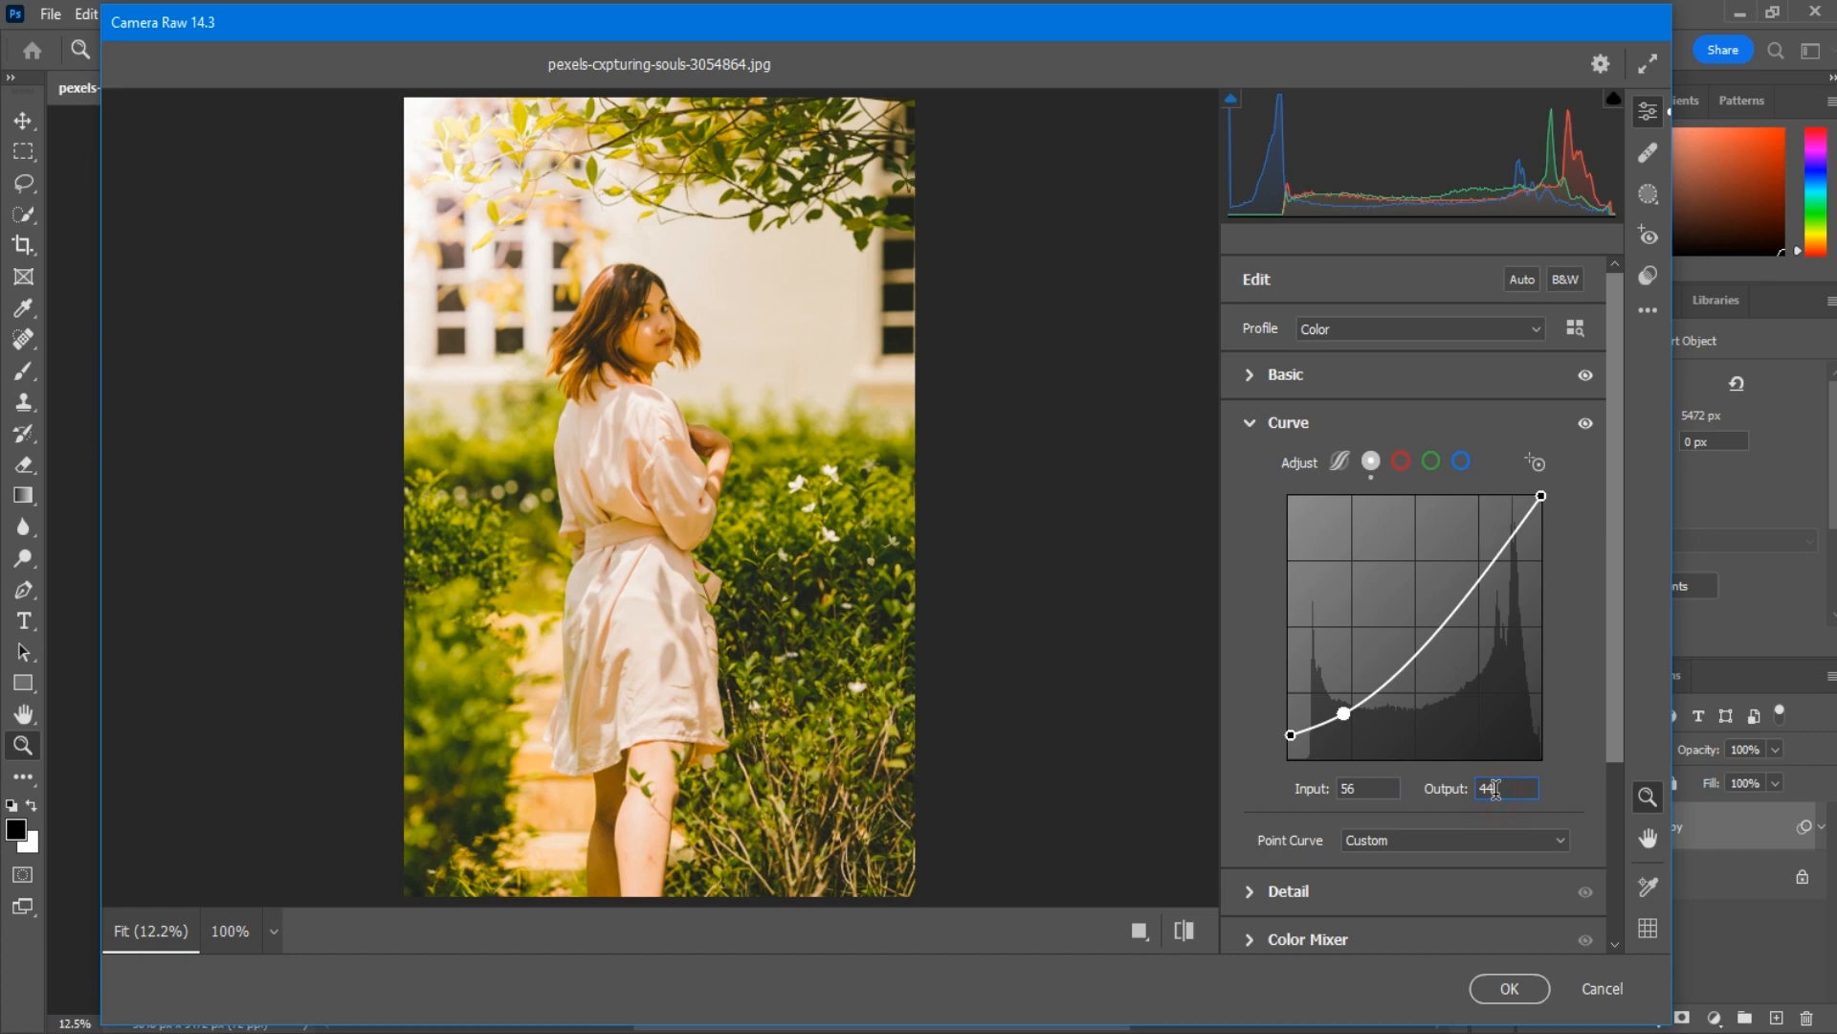
pyautogui.press('BackSpace')
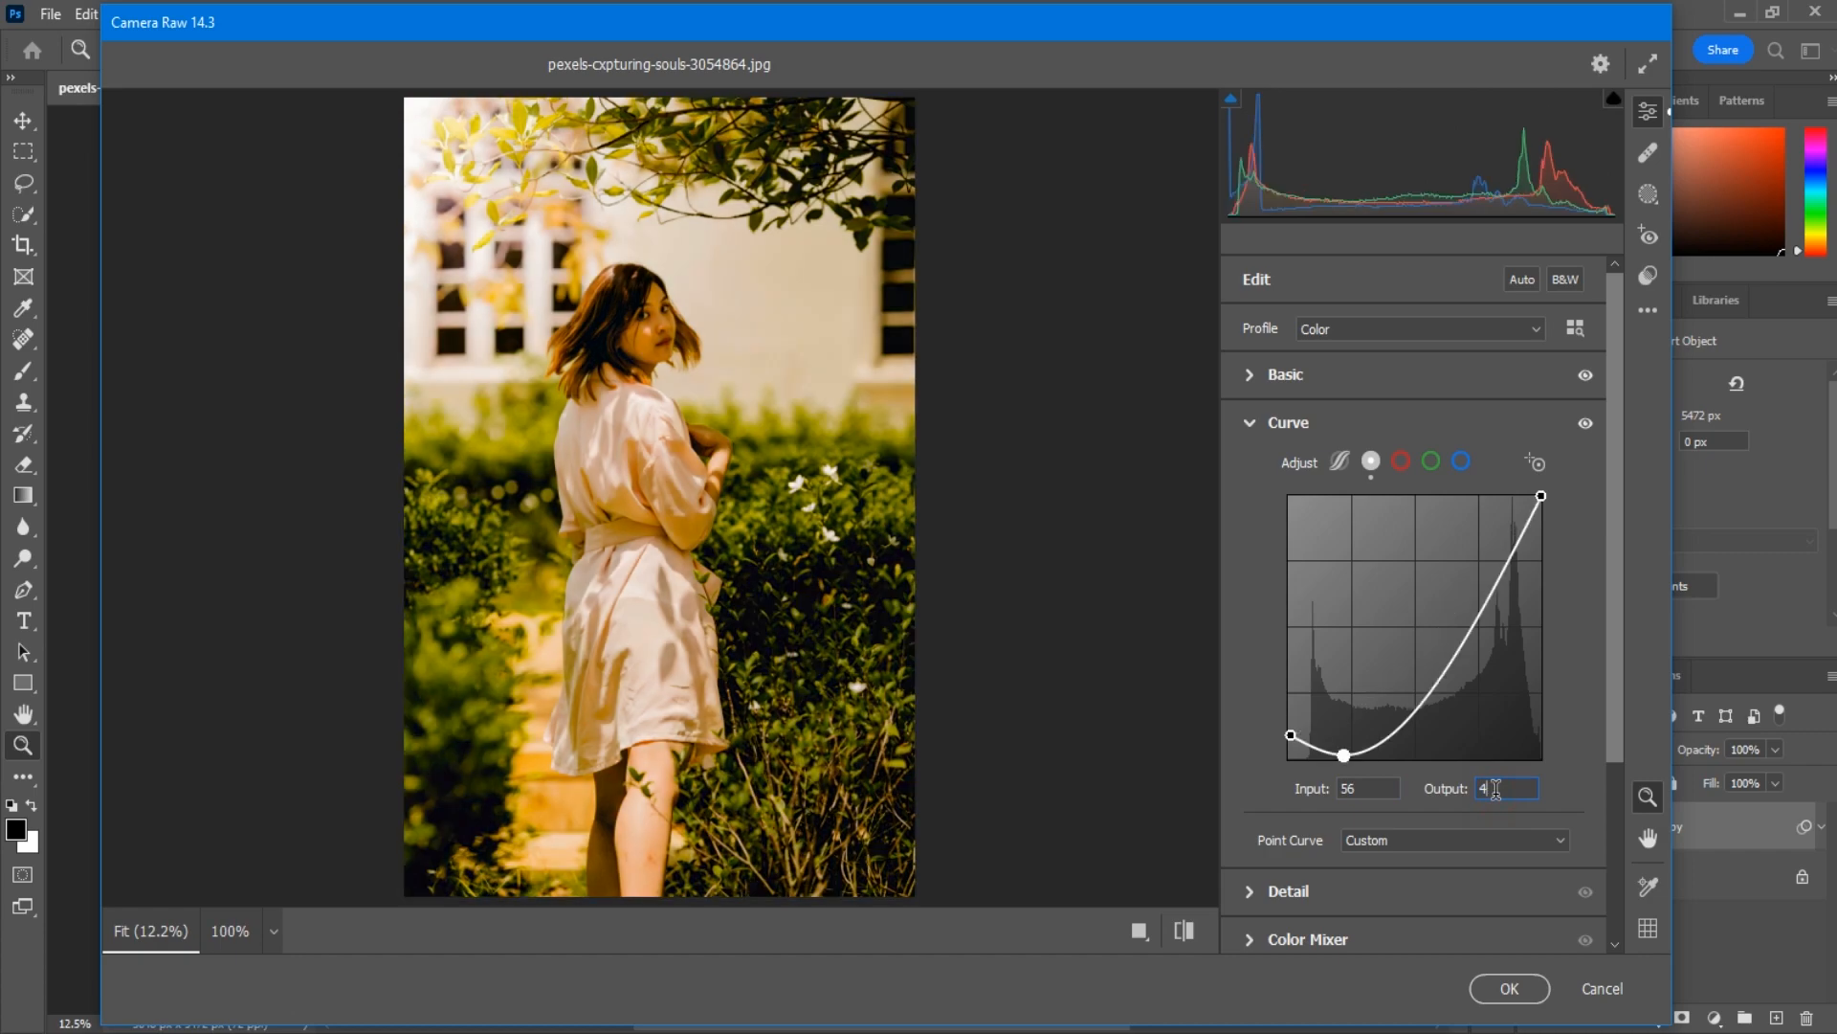
pyautogui.write('0')
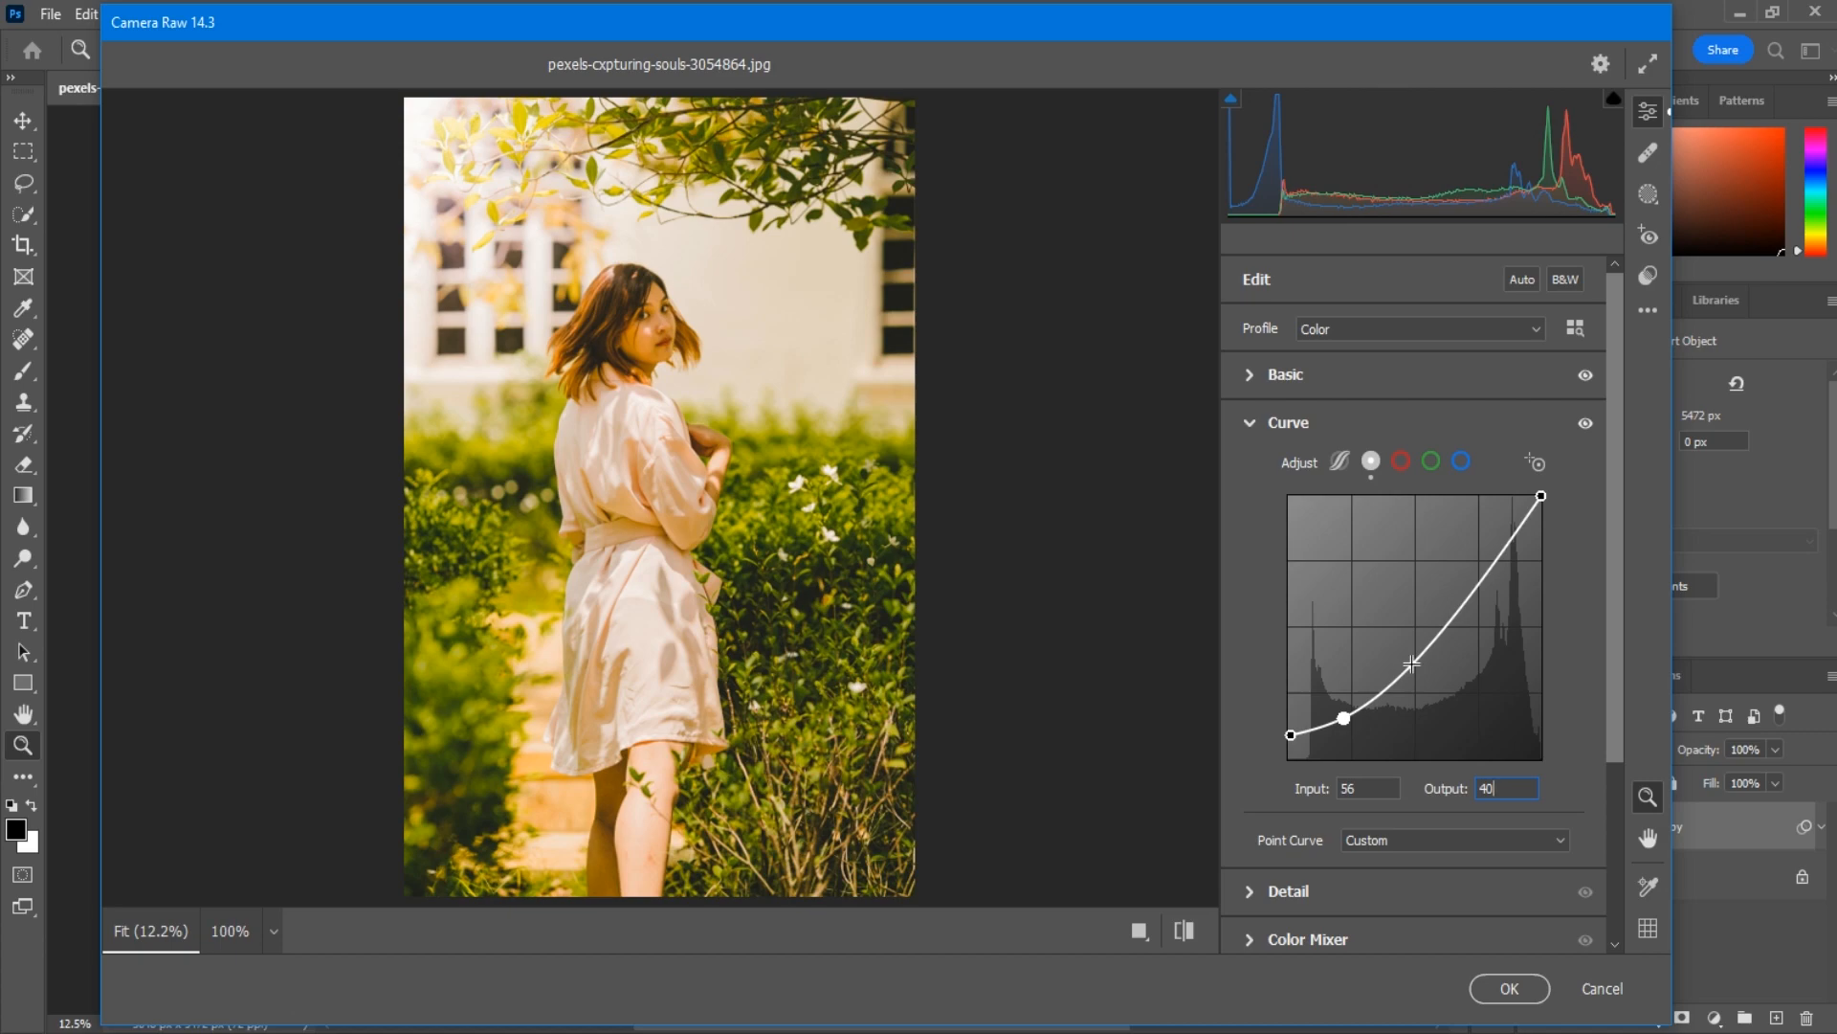
# - Add a midtone point to the curve at Input 102, Output 107
pyautogui.moveTo(1408, 662); pyautogui.dragTo(1387, 648)
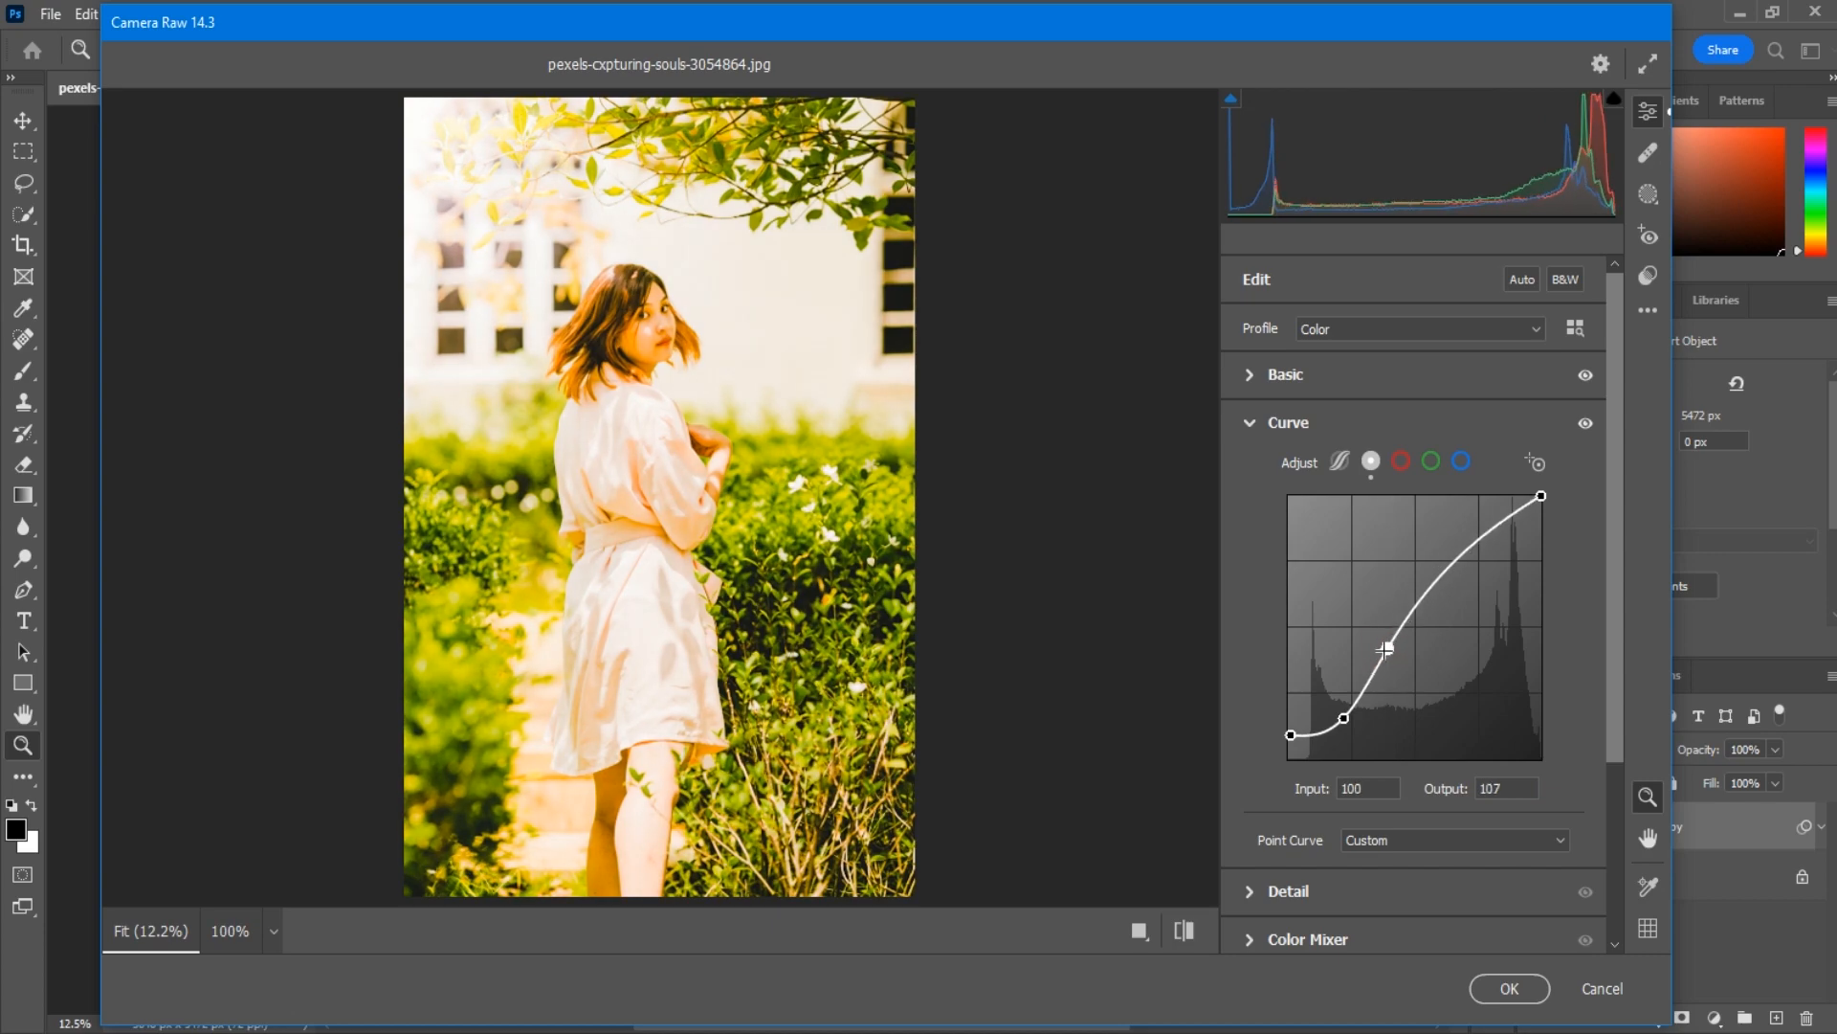
pyautogui.click(1364, 791)
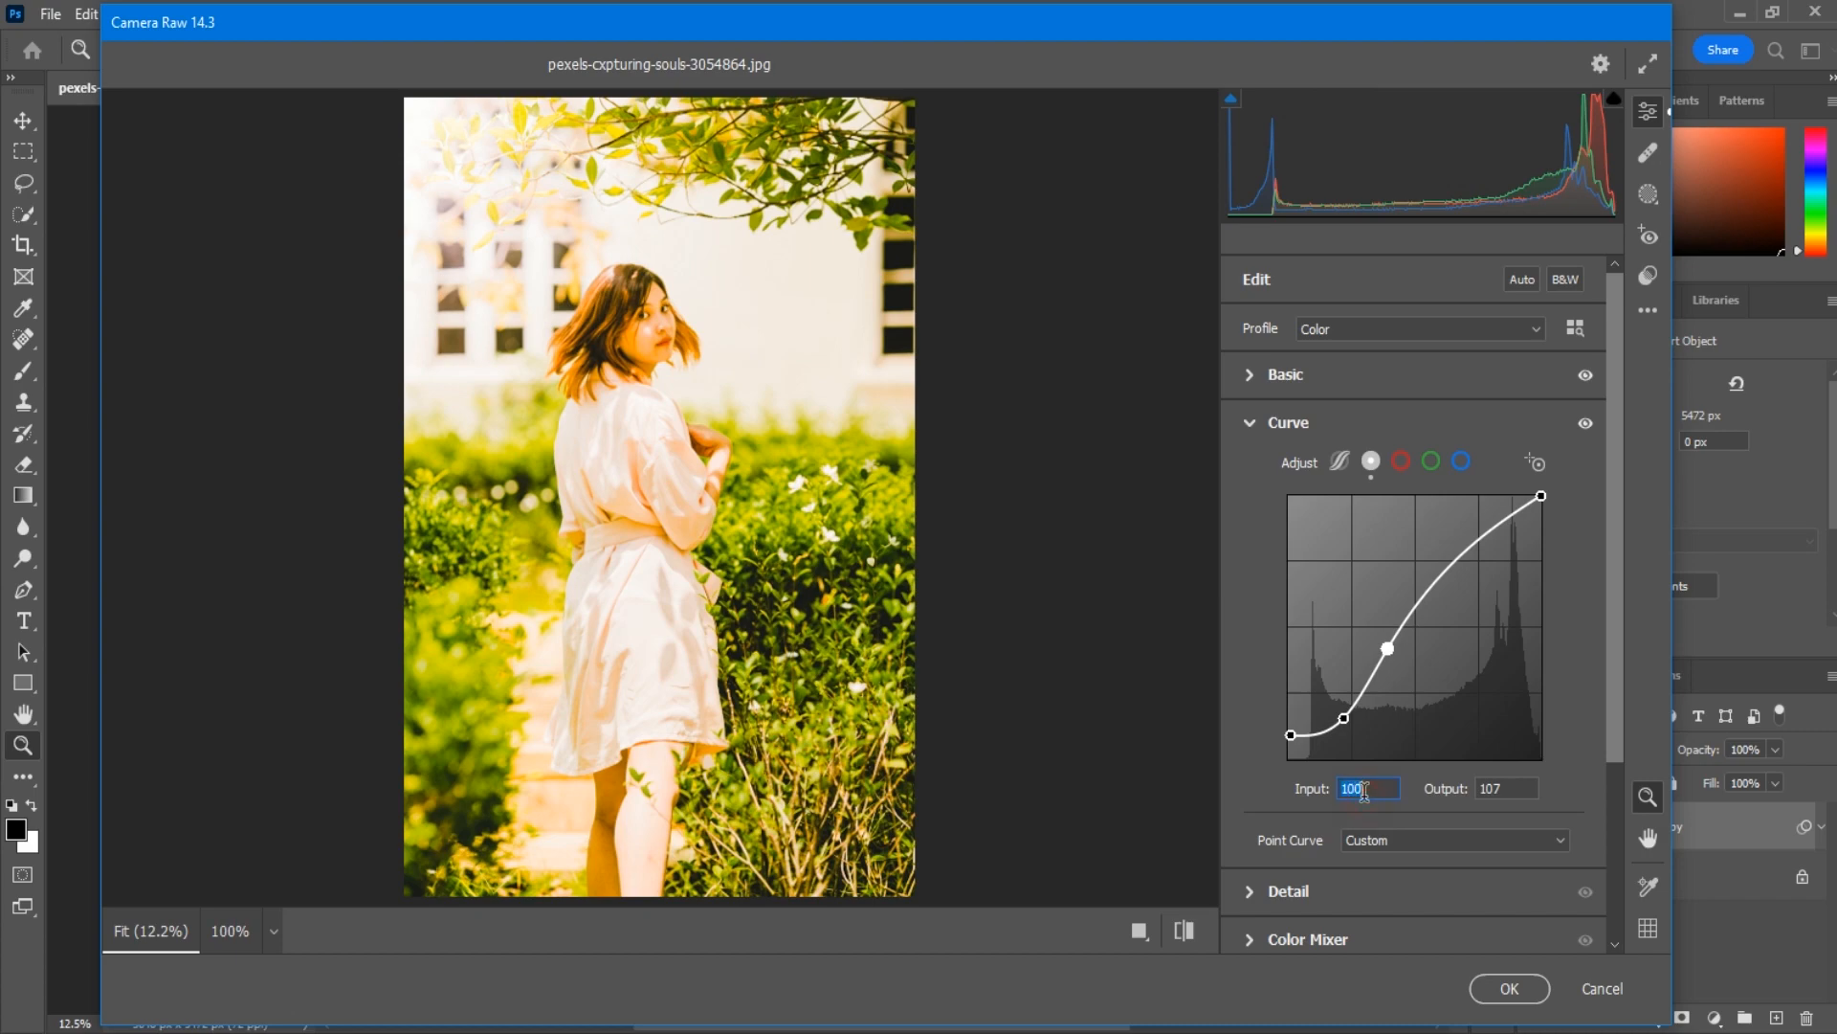
pyautogui.write('102')
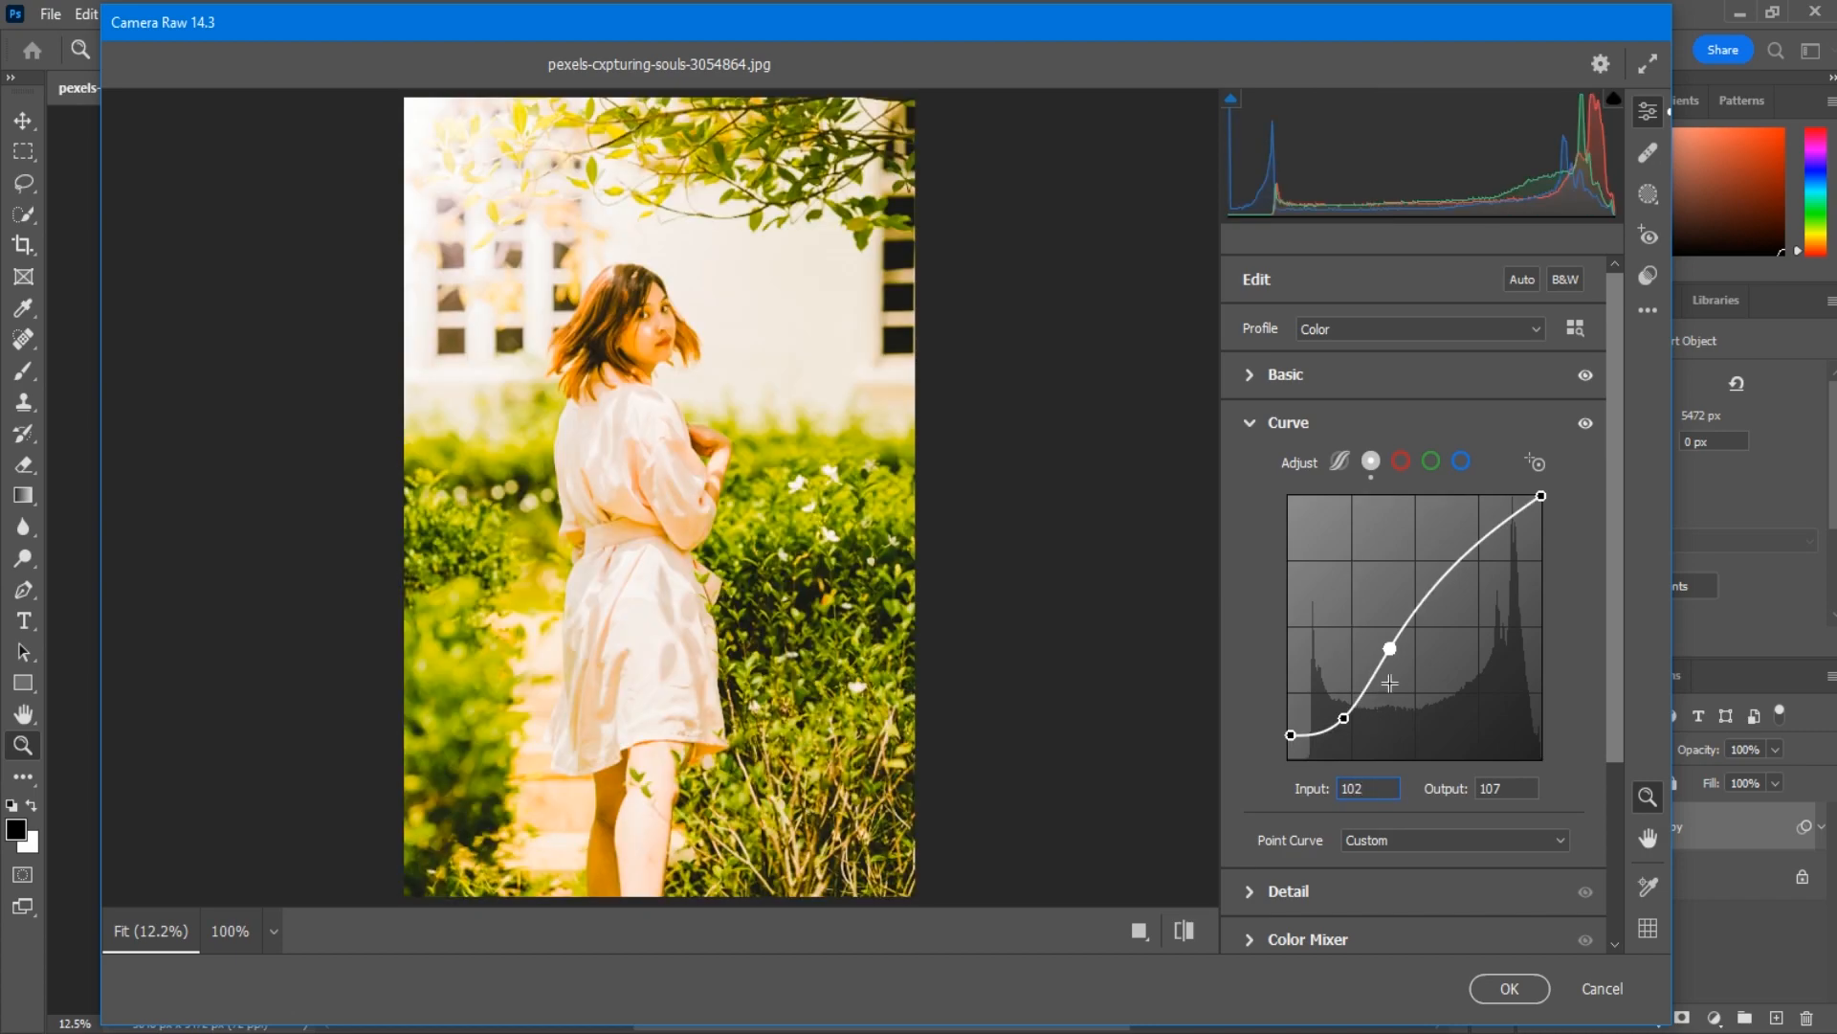
# - Add a highlight point to the curve at Input 183, Output 193
pyautogui.click(1465, 556)
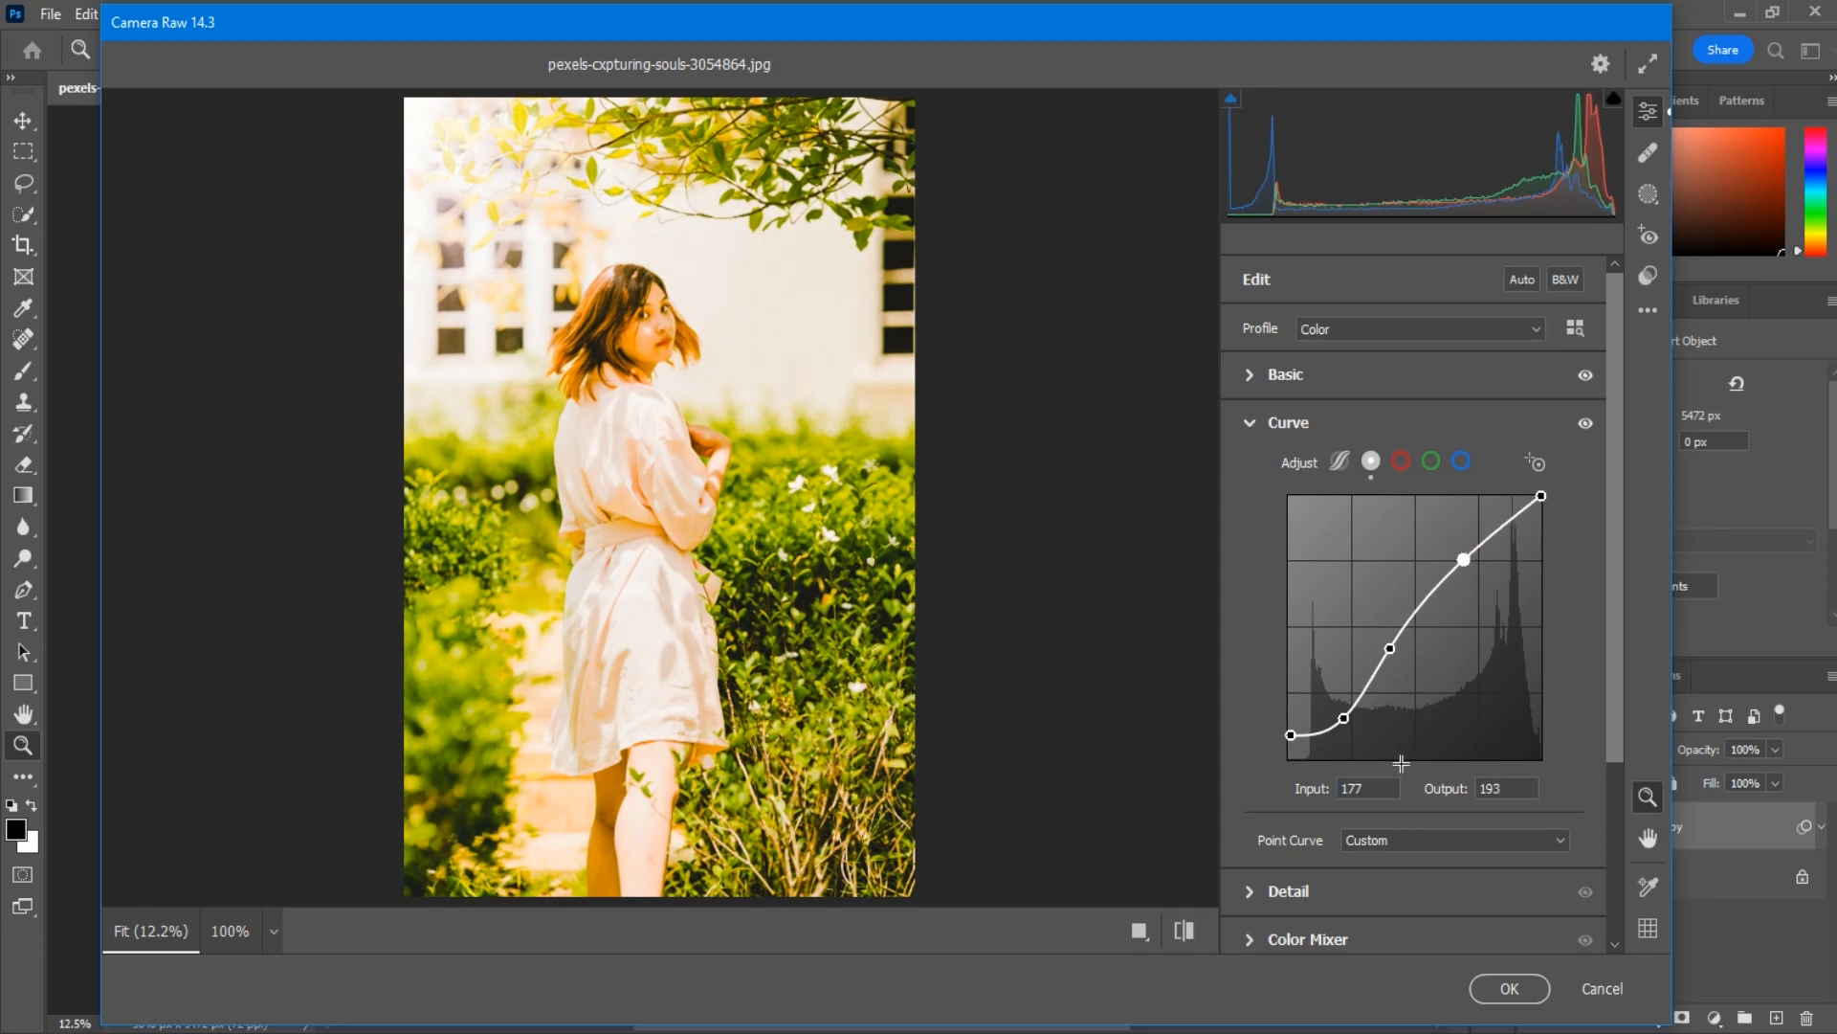
pyautogui.click(1316, 787)
pyautogui.write('183')
pyautogui.click(1474, 787)
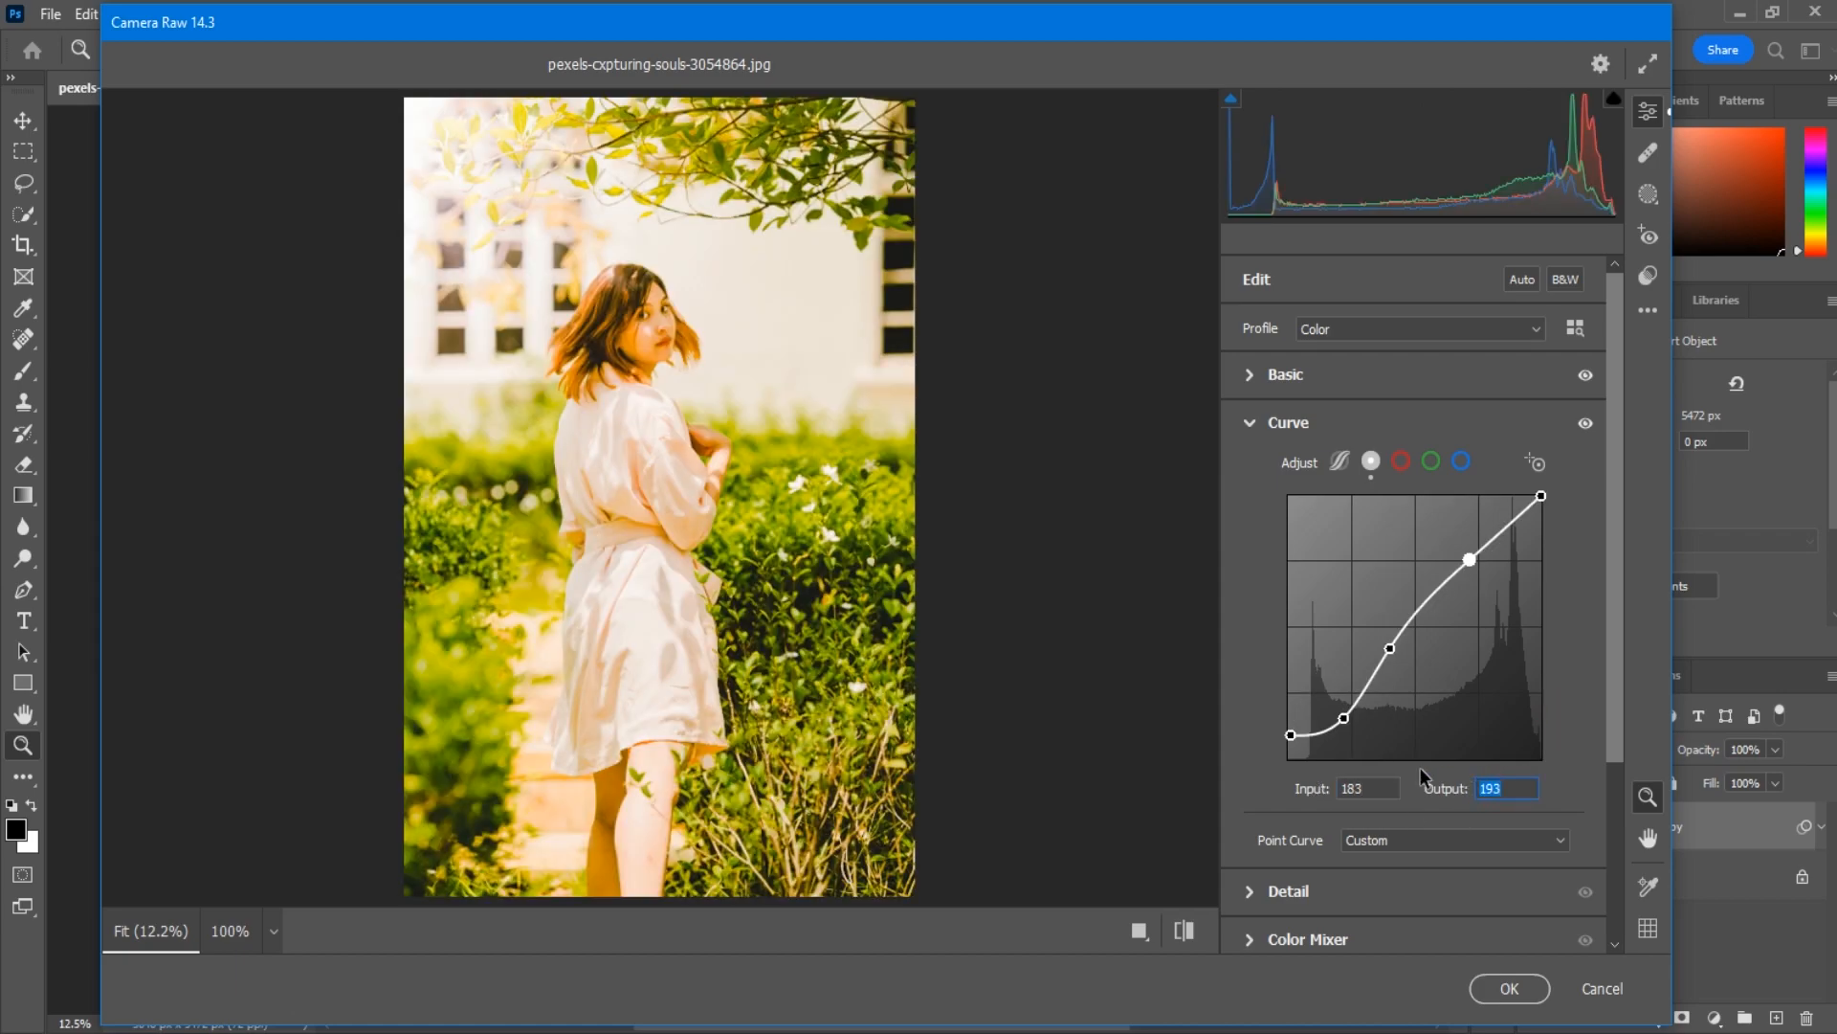
# - Set the Detail adjustments to Sharpening 49 and Noise Reduction 25
pyautogui.scroll(-3, 1237, 812)
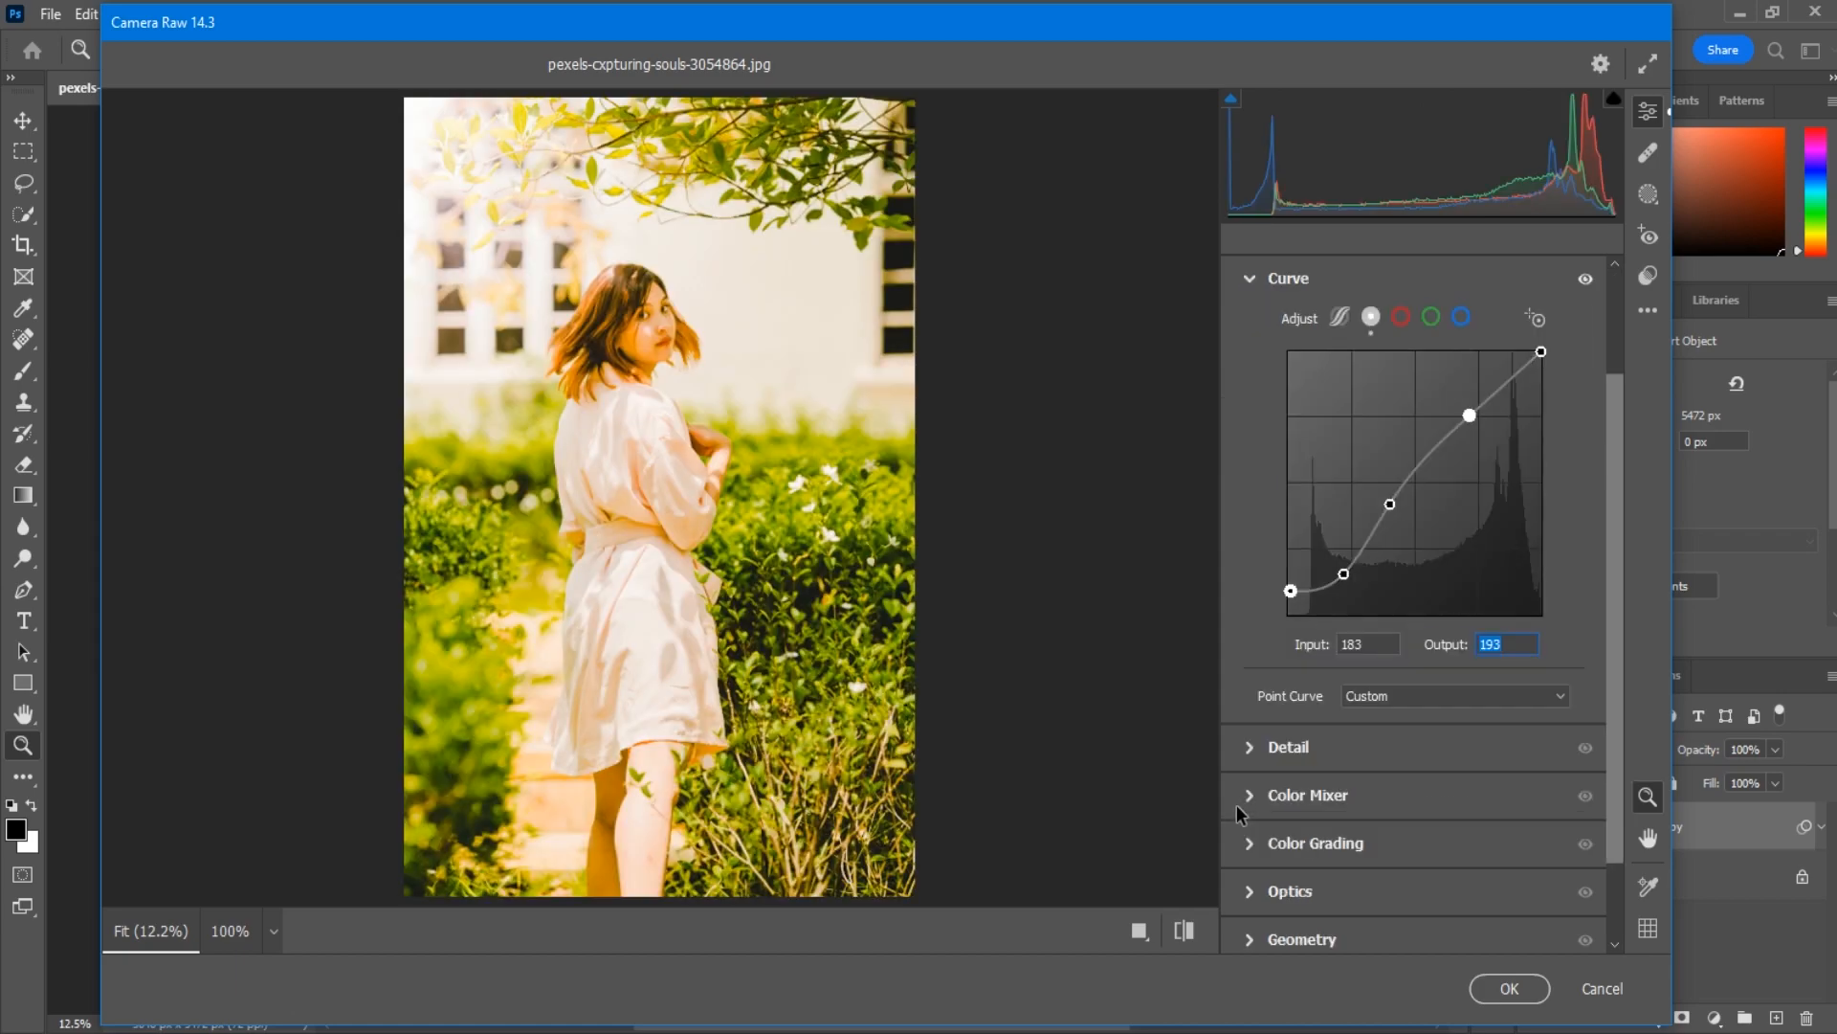
pyautogui.click(1254, 739)
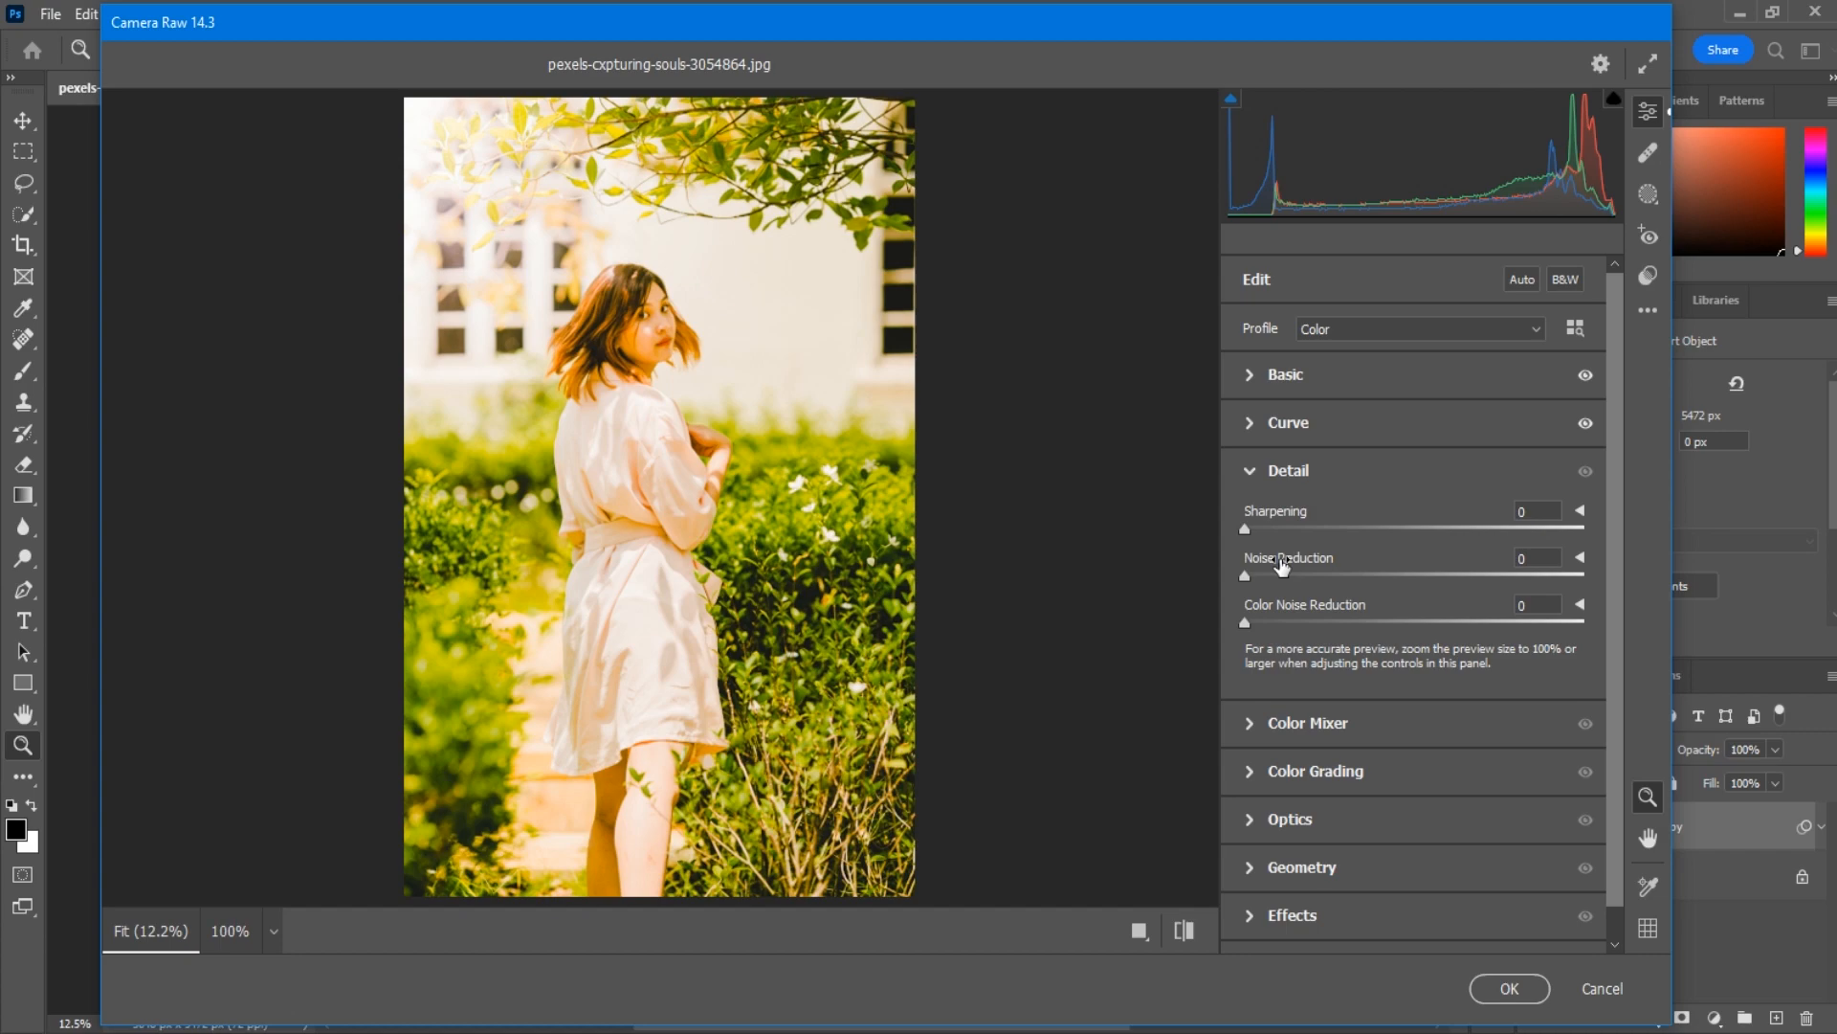
pyautogui.moveTo(1276, 518); pyautogui.dragTo(1598, 570)
pyautogui.click(1279, 605)
pyautogui.moveTo(1315, 569); pyautogui.dragTo(1265, 570)
# - Set the Color Mixer Hue values to Yellows +39, Greens +100, Aquas -31 and Blues -41
pyautogui.scroll(-1, 1245, 670)
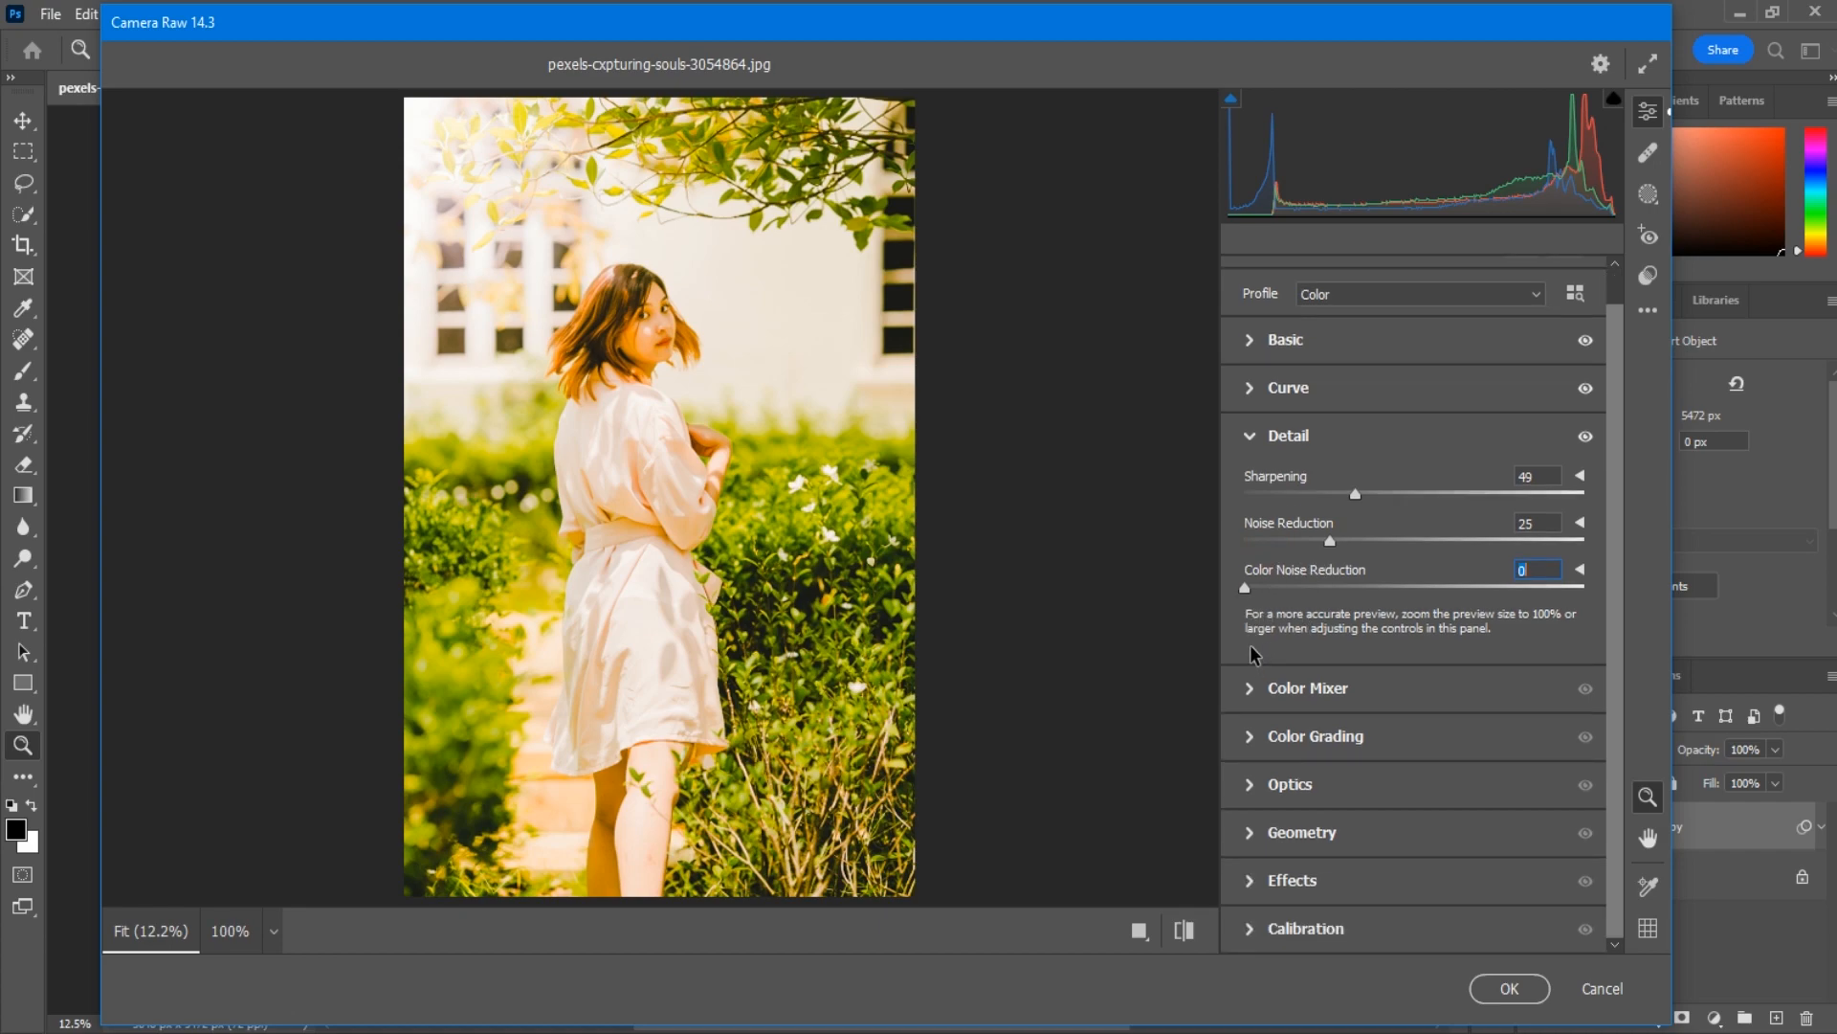
pyautogui.click(1248, 694)
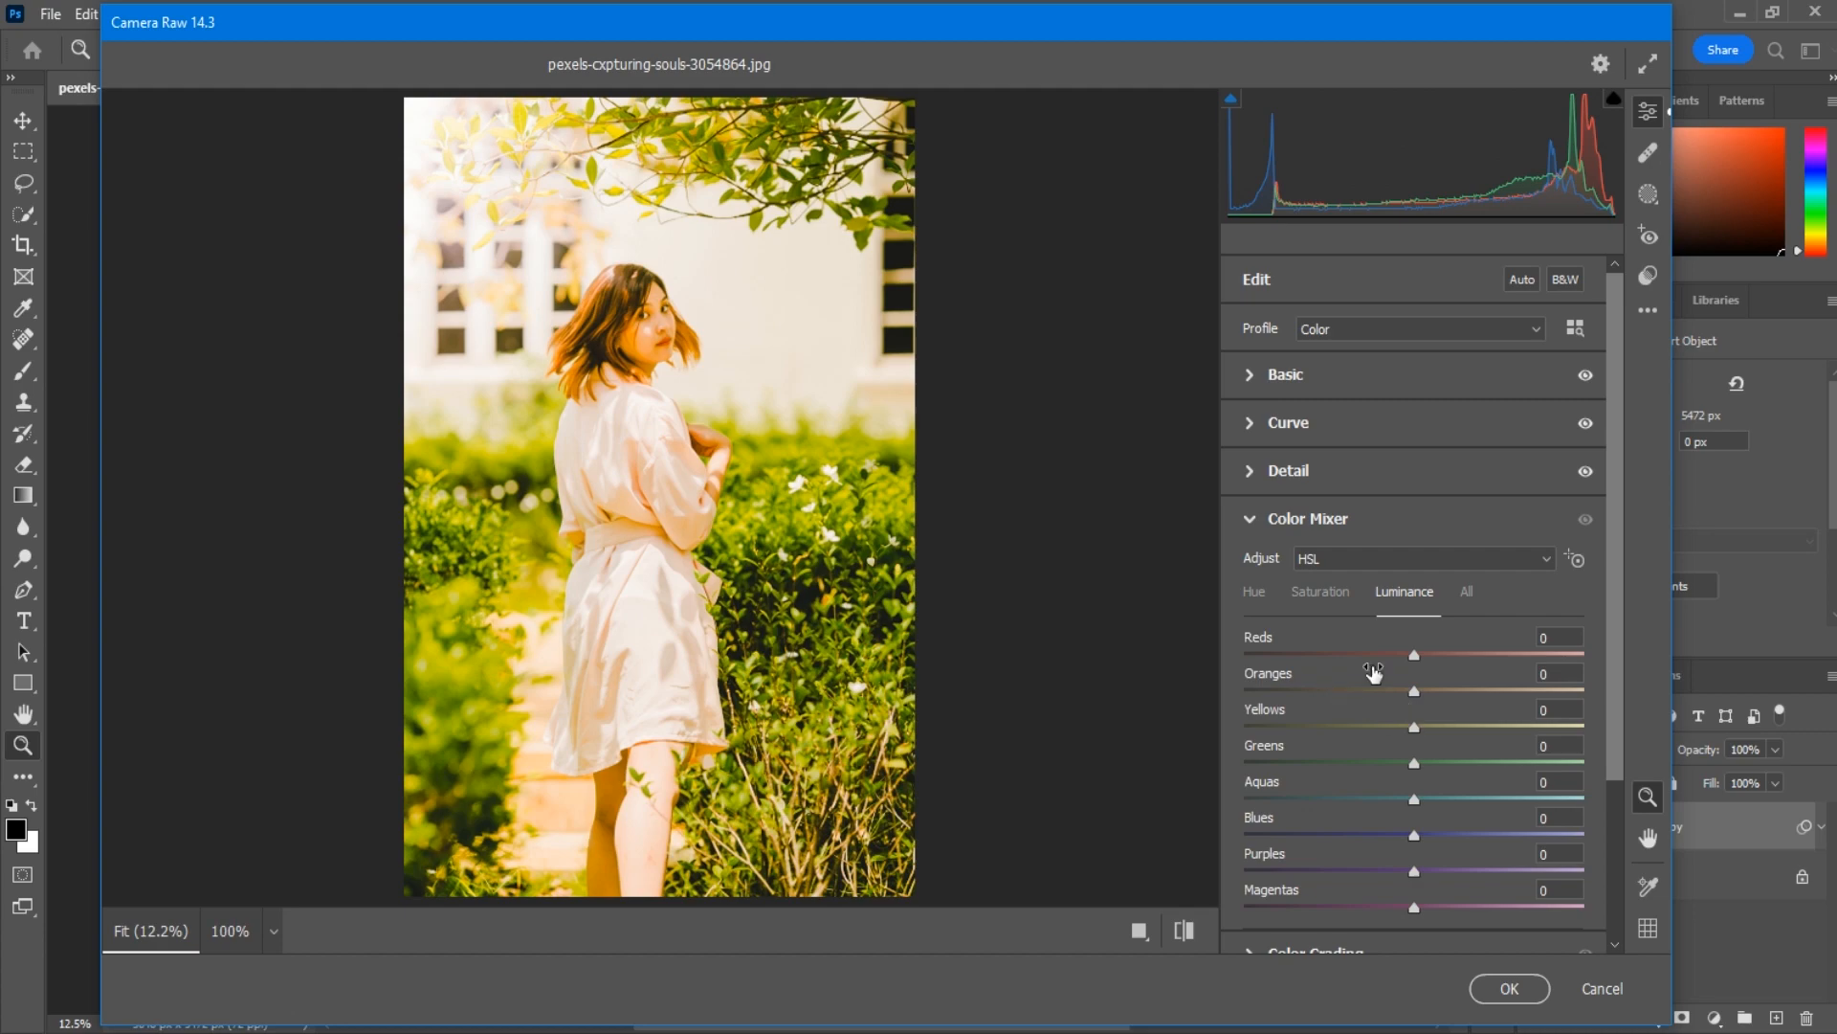
pyautogui.click(1254, 593)
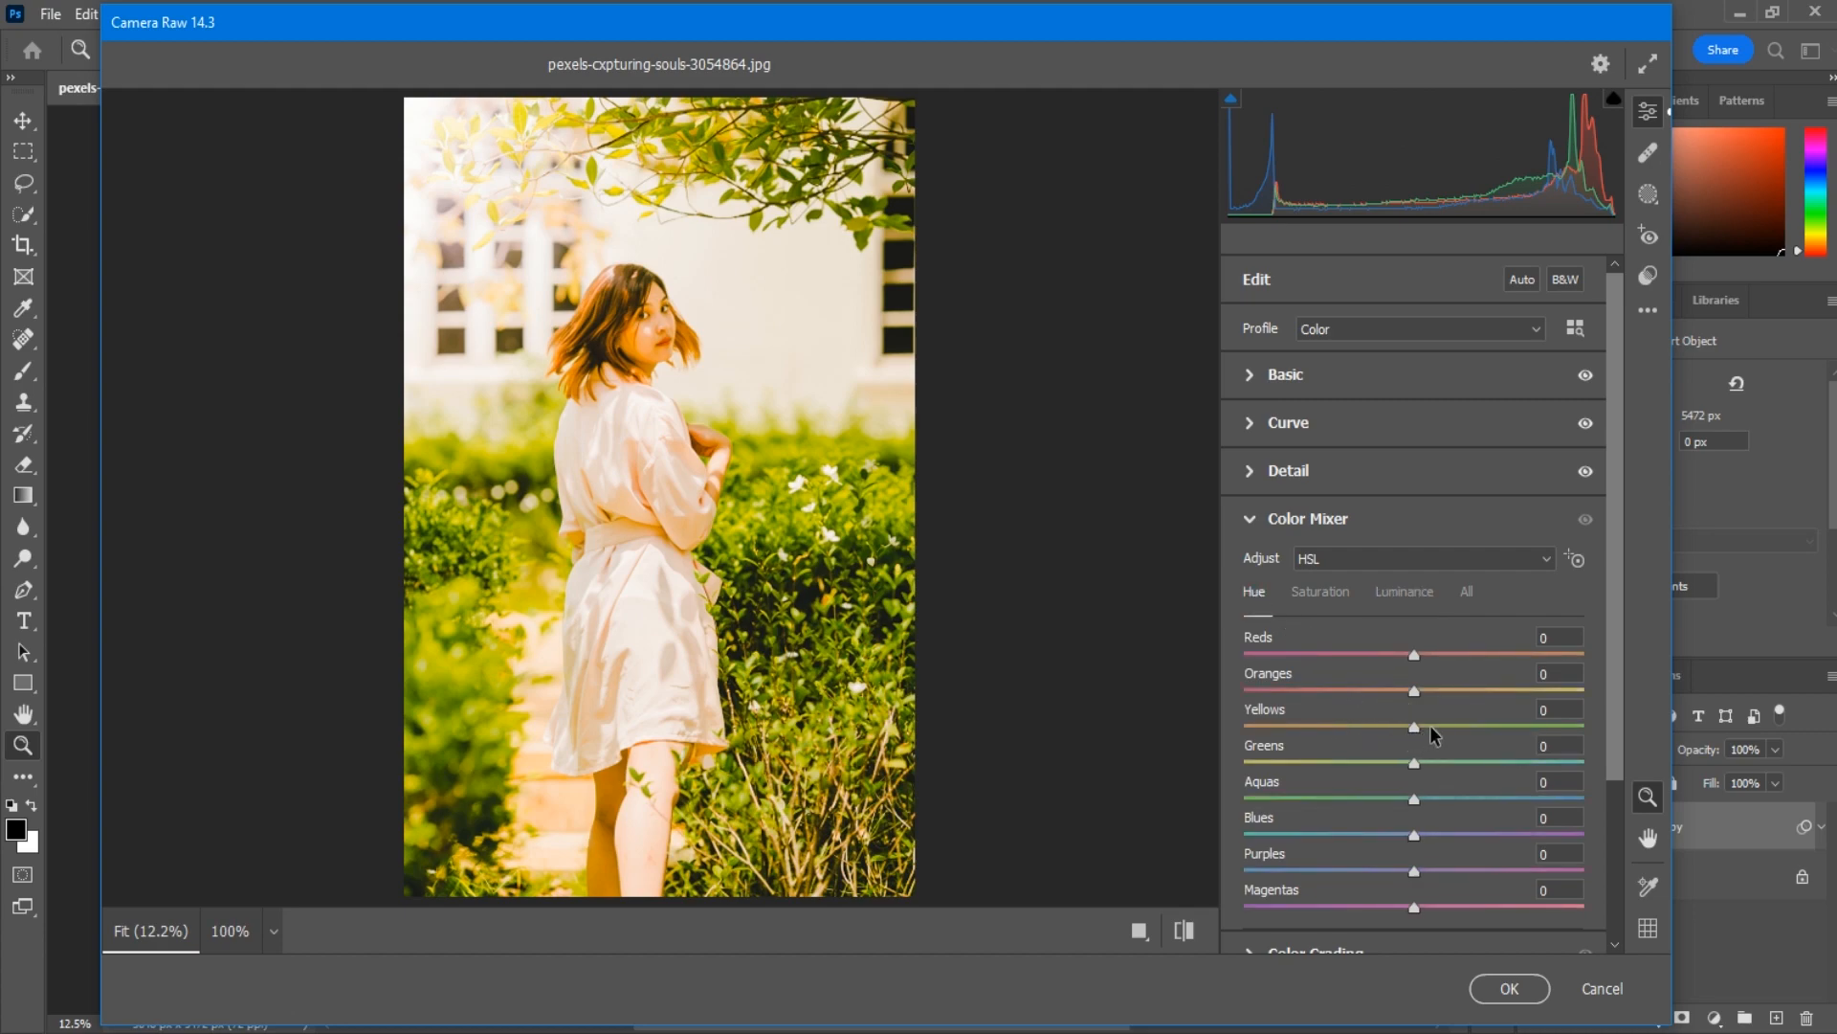
pyautogui.moveTo(1429, 726); pyautogui.dragTo(1479, 718)
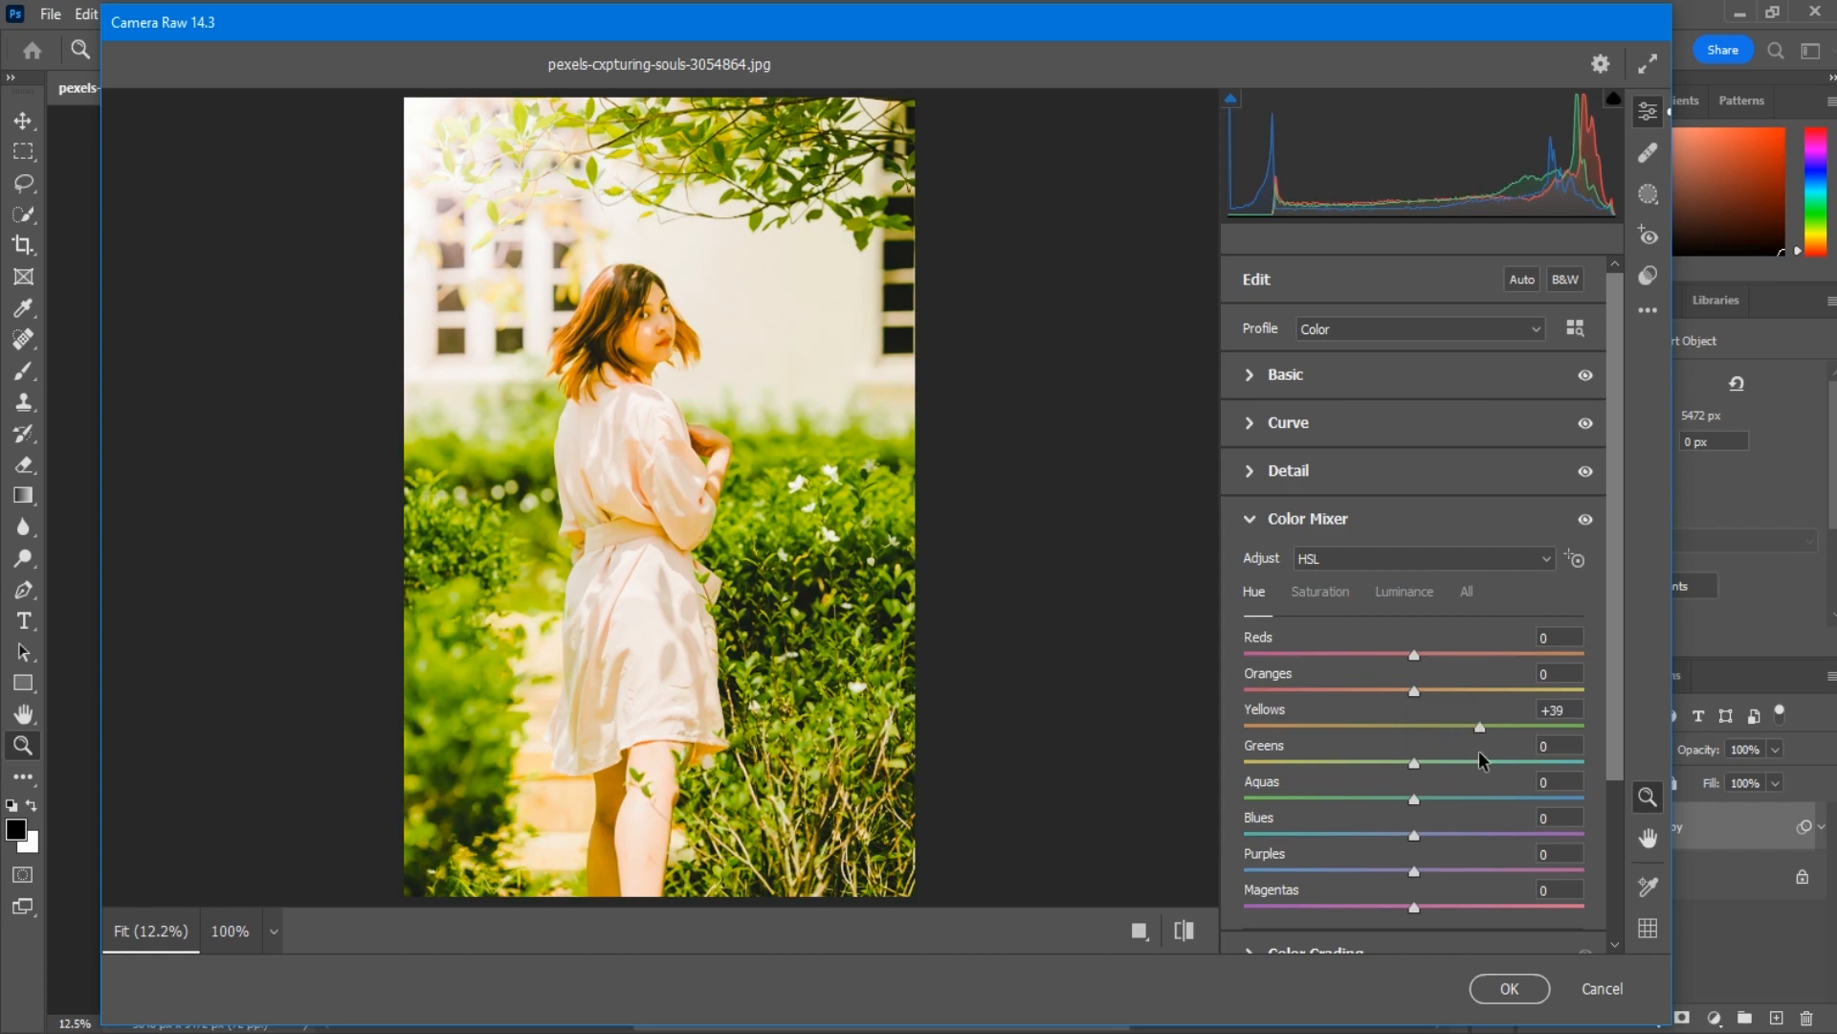
pyautogui.moveTo(1467, 763); pyautogui.dragTo(1604, 756)
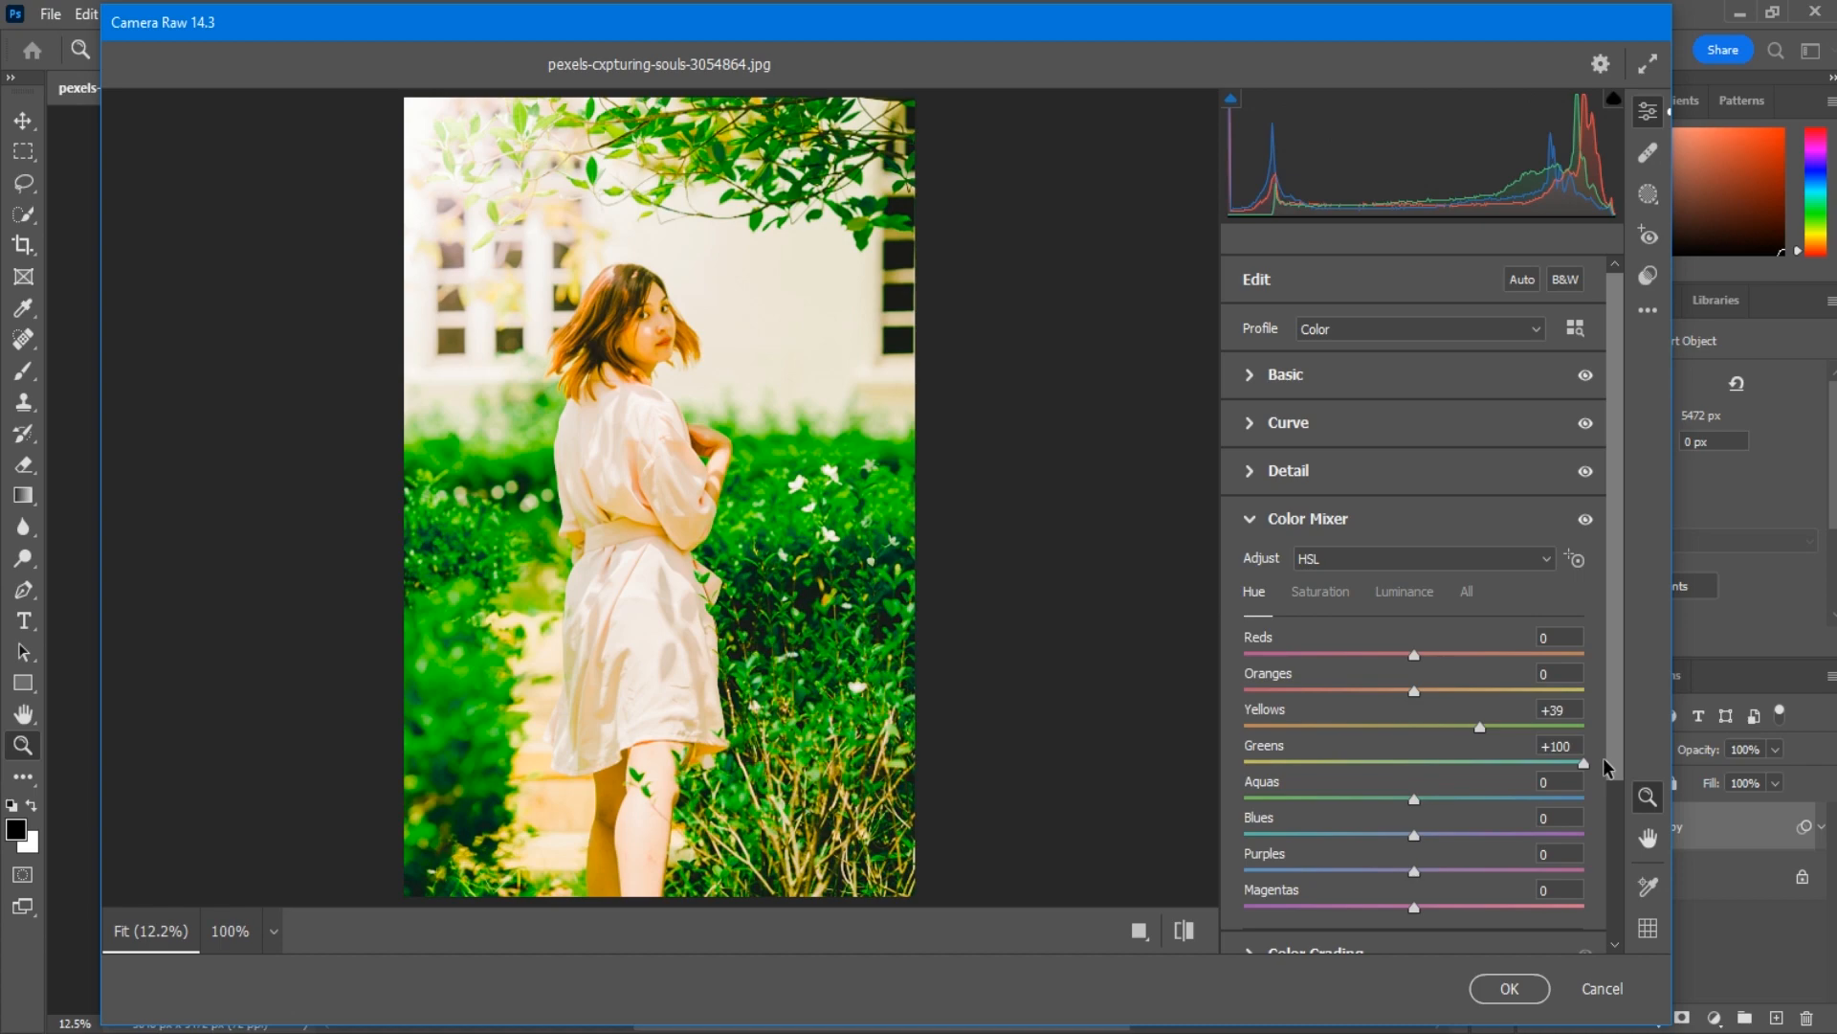
pyautogui.moveTo(1416, 798); pyautogui.dragTo(1343, 837)
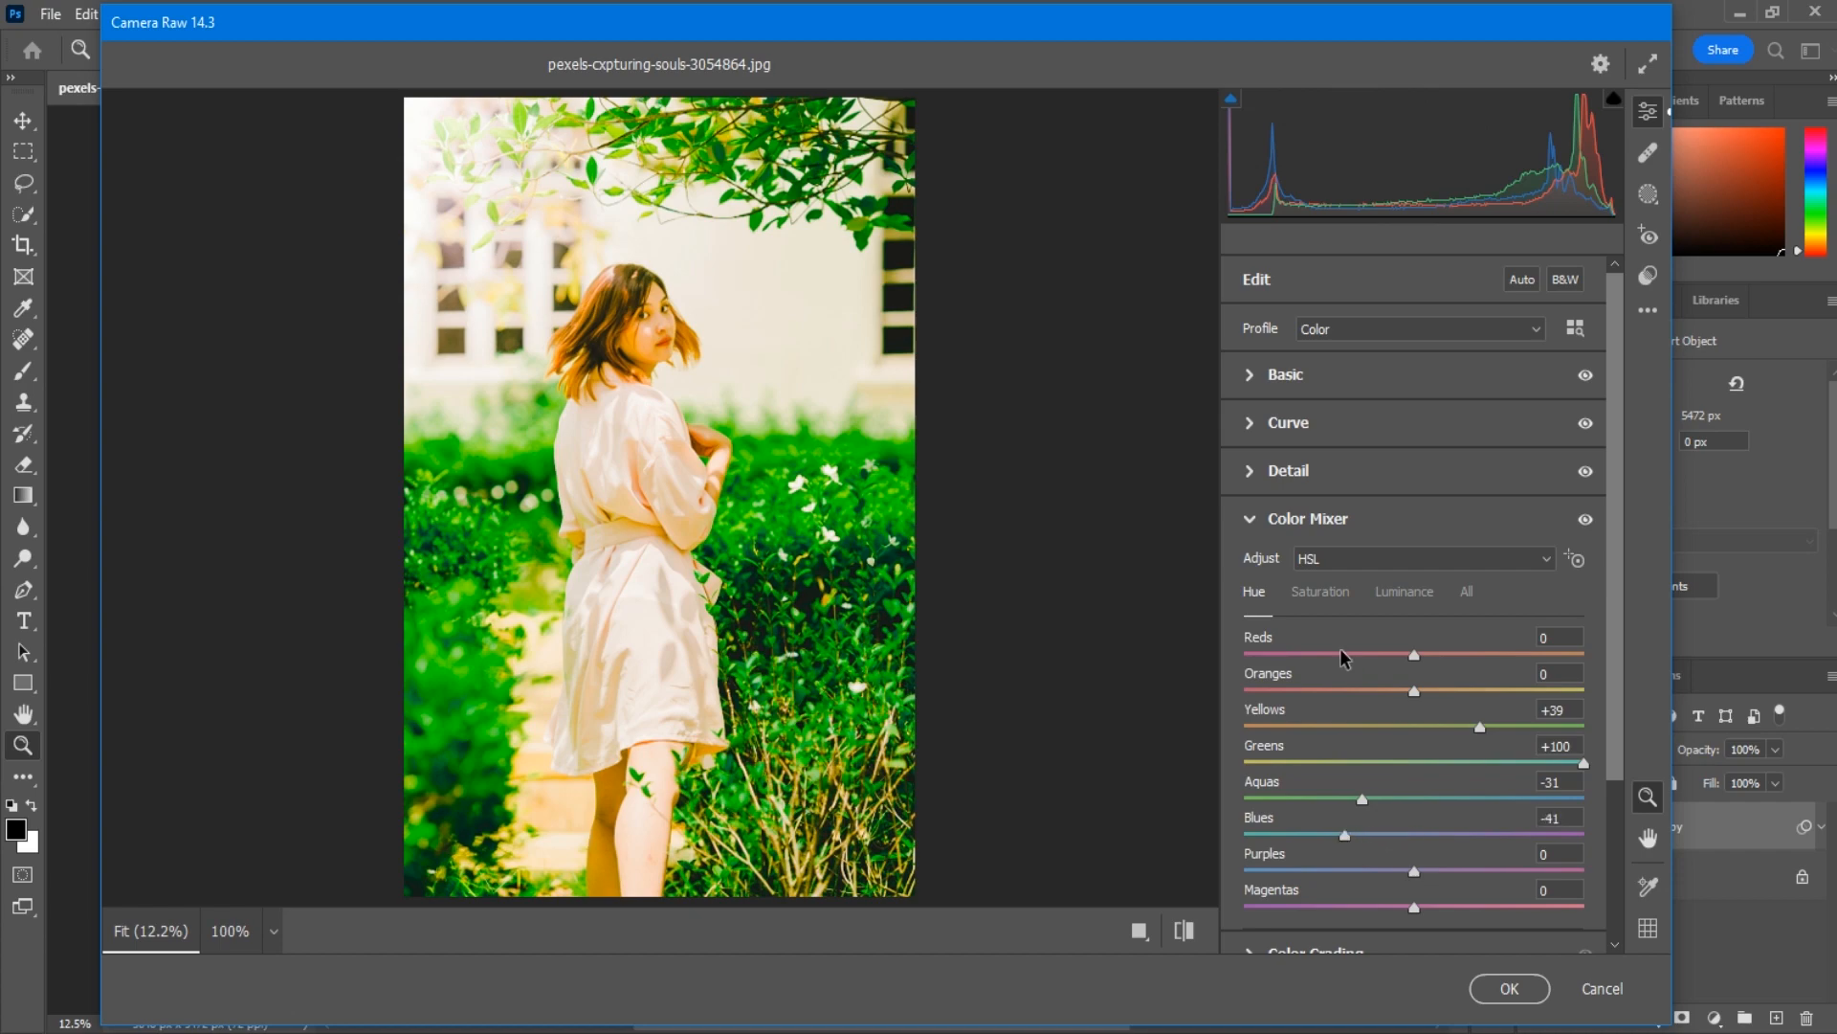
# - Set the Color Mixer Saturation to Oranges -18, Yellows -28 and Greens -69, and lower the Aquas slightly
pyautogui.click(1321, 594)
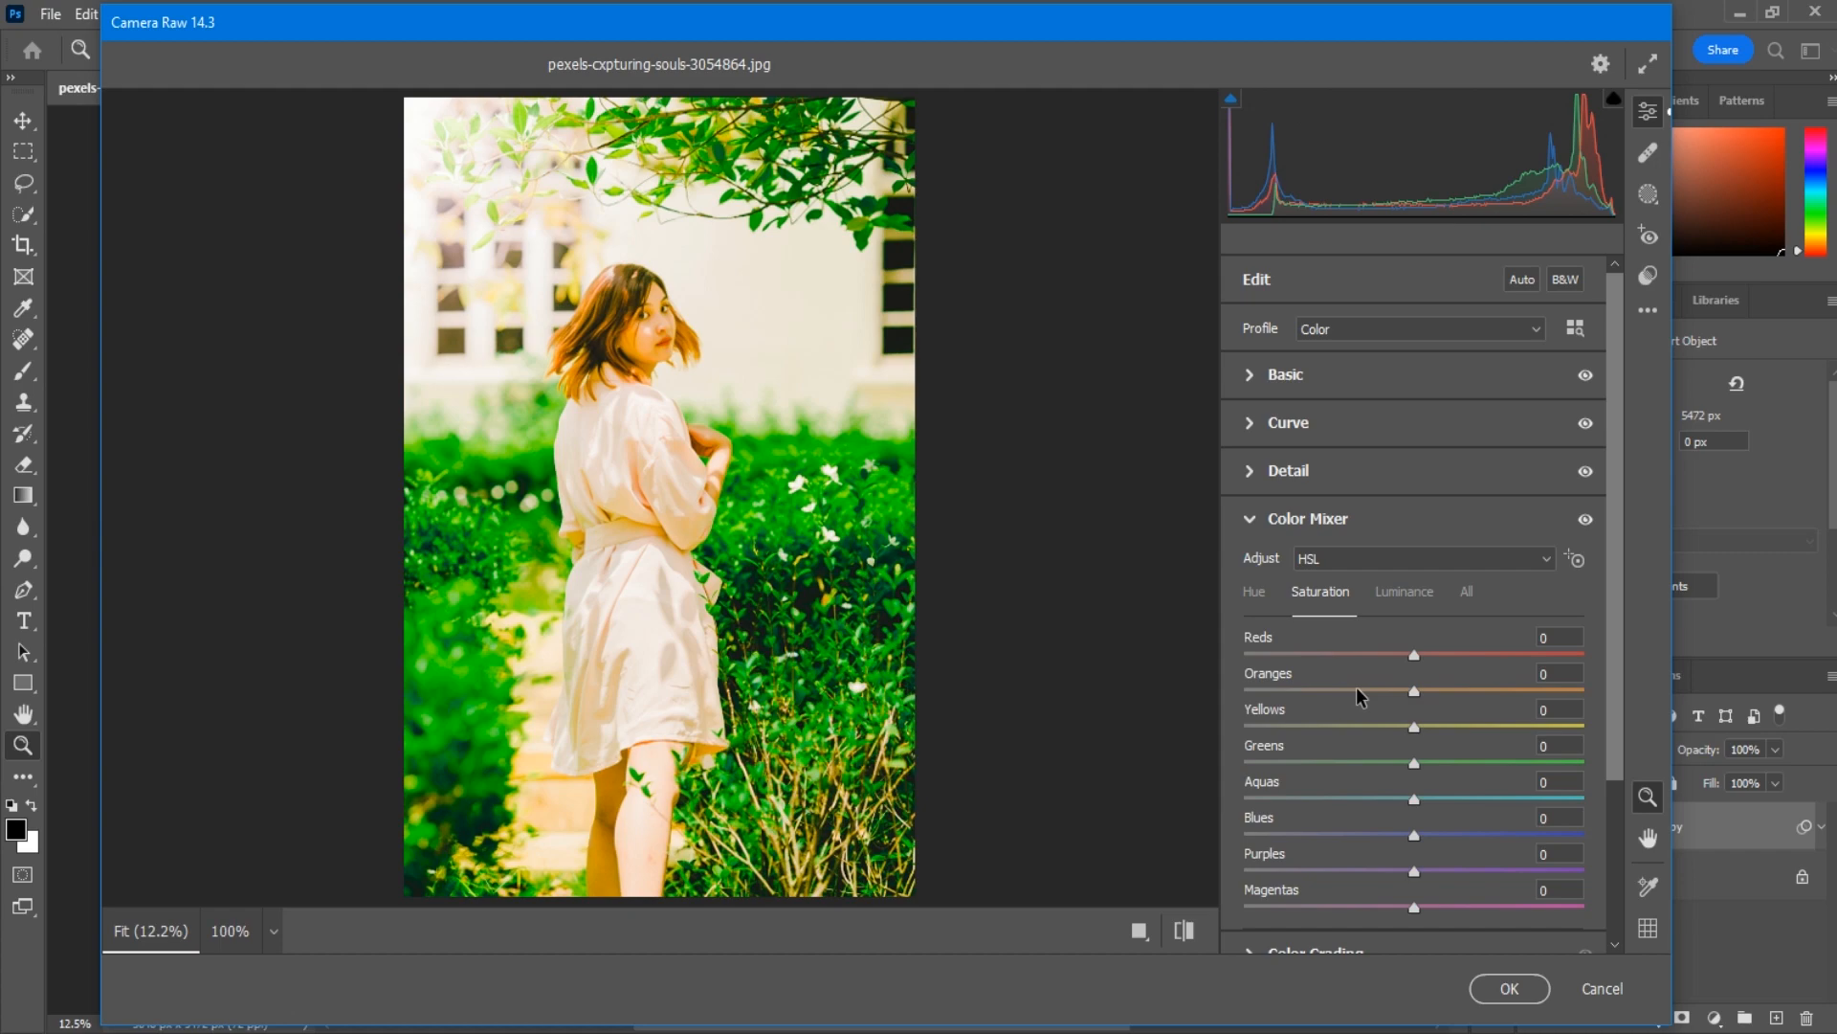
pyautogui.moveTo(1359, 691); pyautogui.dragTo(1298, 762)
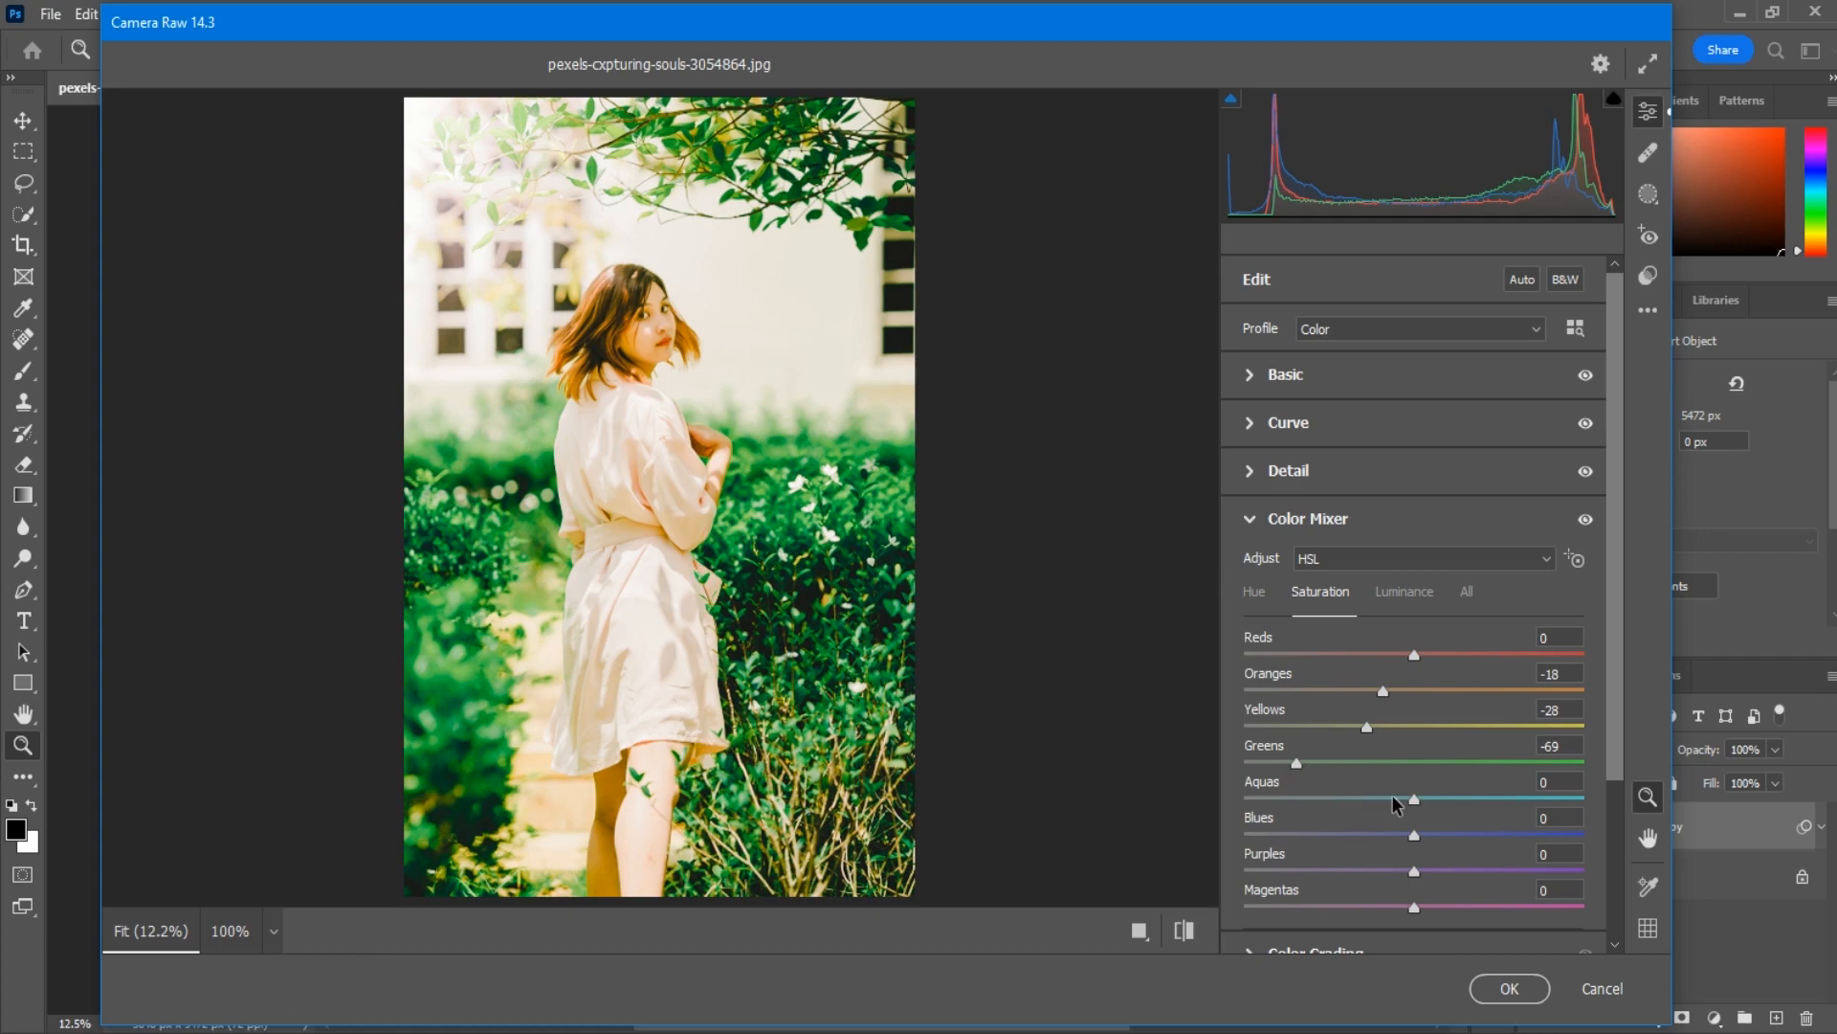
pyautogui.moveTo(1415, 799); pyautogui.dragTo(1393, 800)
# - Set the Color Mixer Luminance values to Reds +4, Oranges +5, Greens -48 and Blues -5
pyautogui.click(1385, 601)
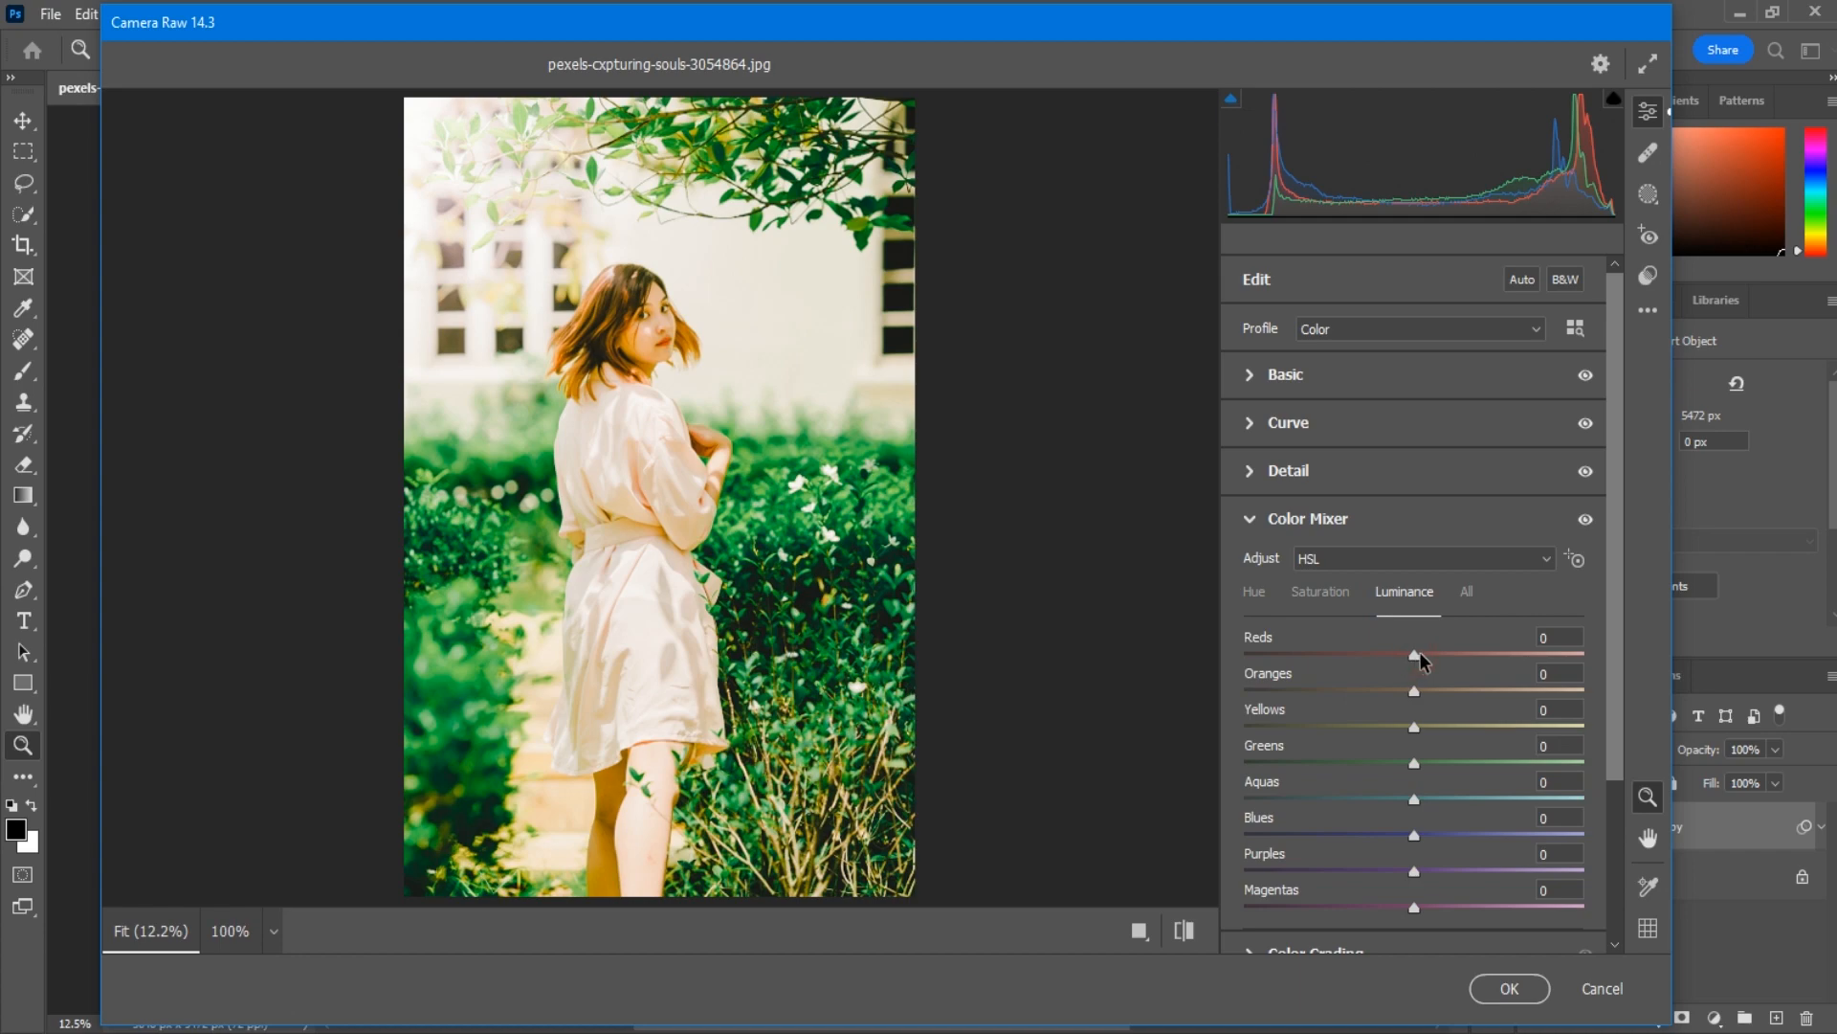
pyautogui.moveTo(1421, 661); pyautogui.dragTo(1426, 691)
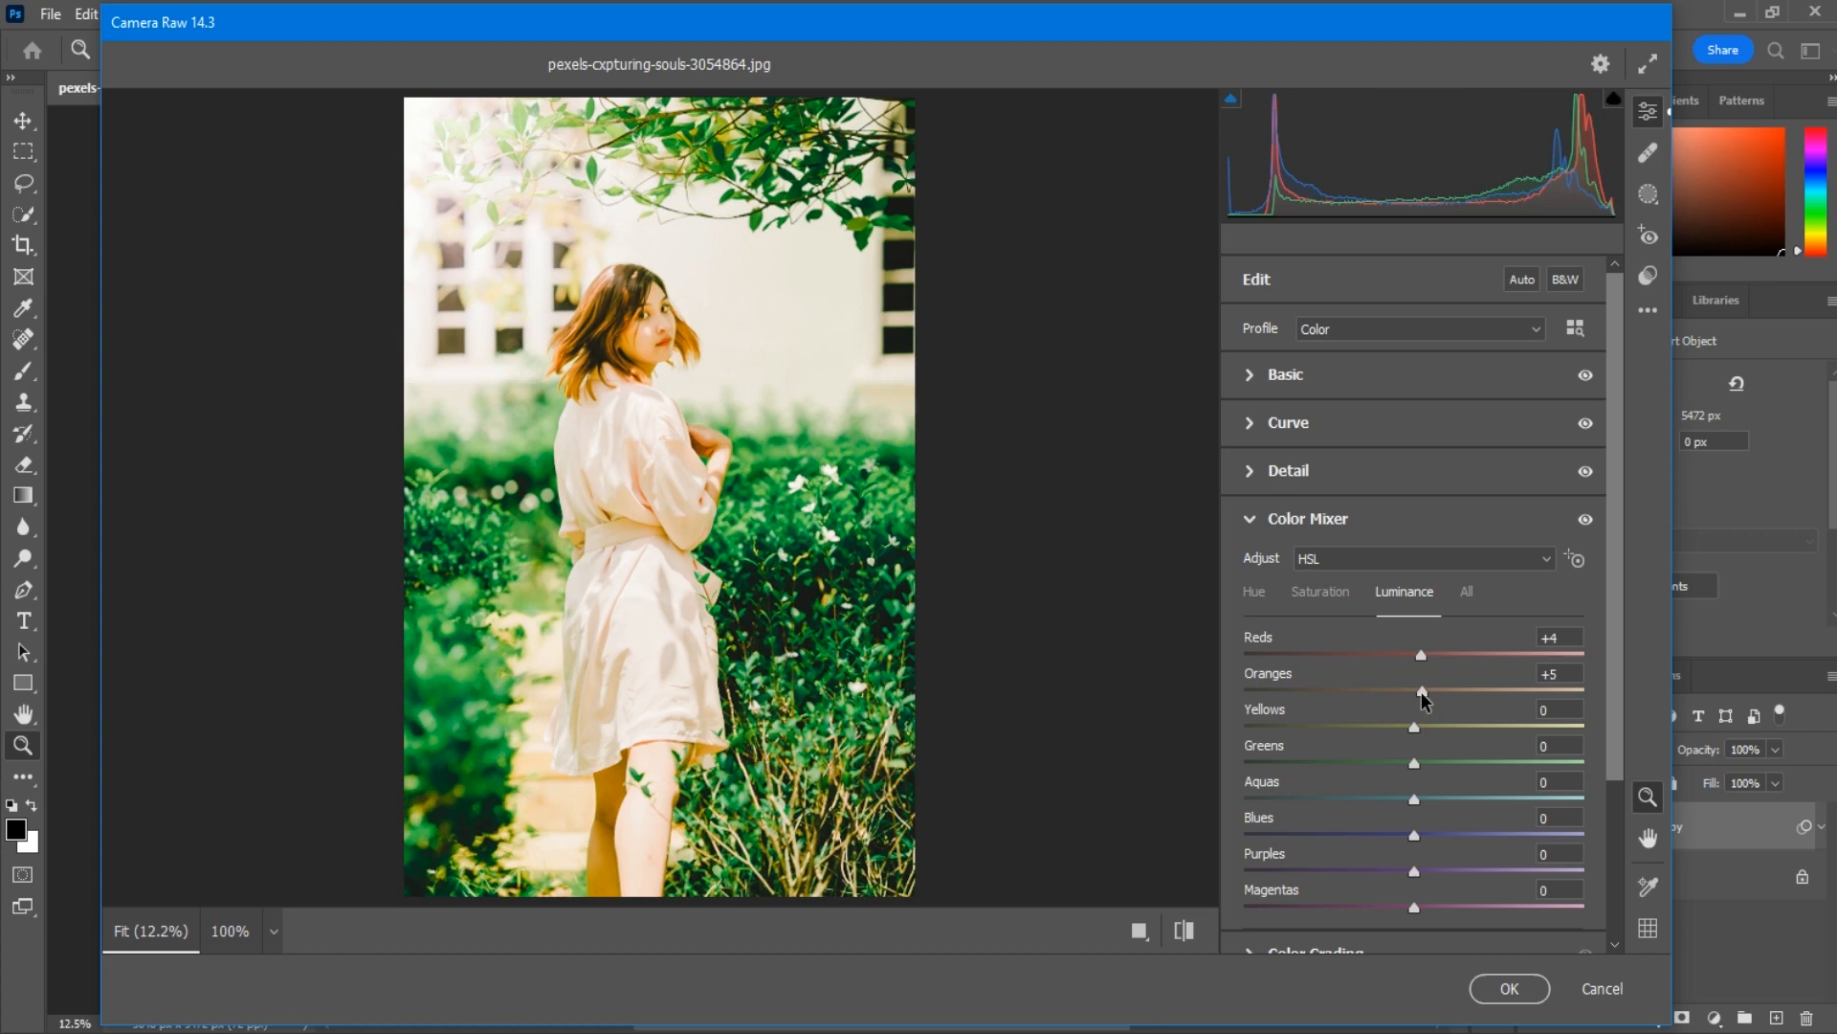
pyautogui.moveTo(1413, 763); pyautogui.dragTo(1337, 773)
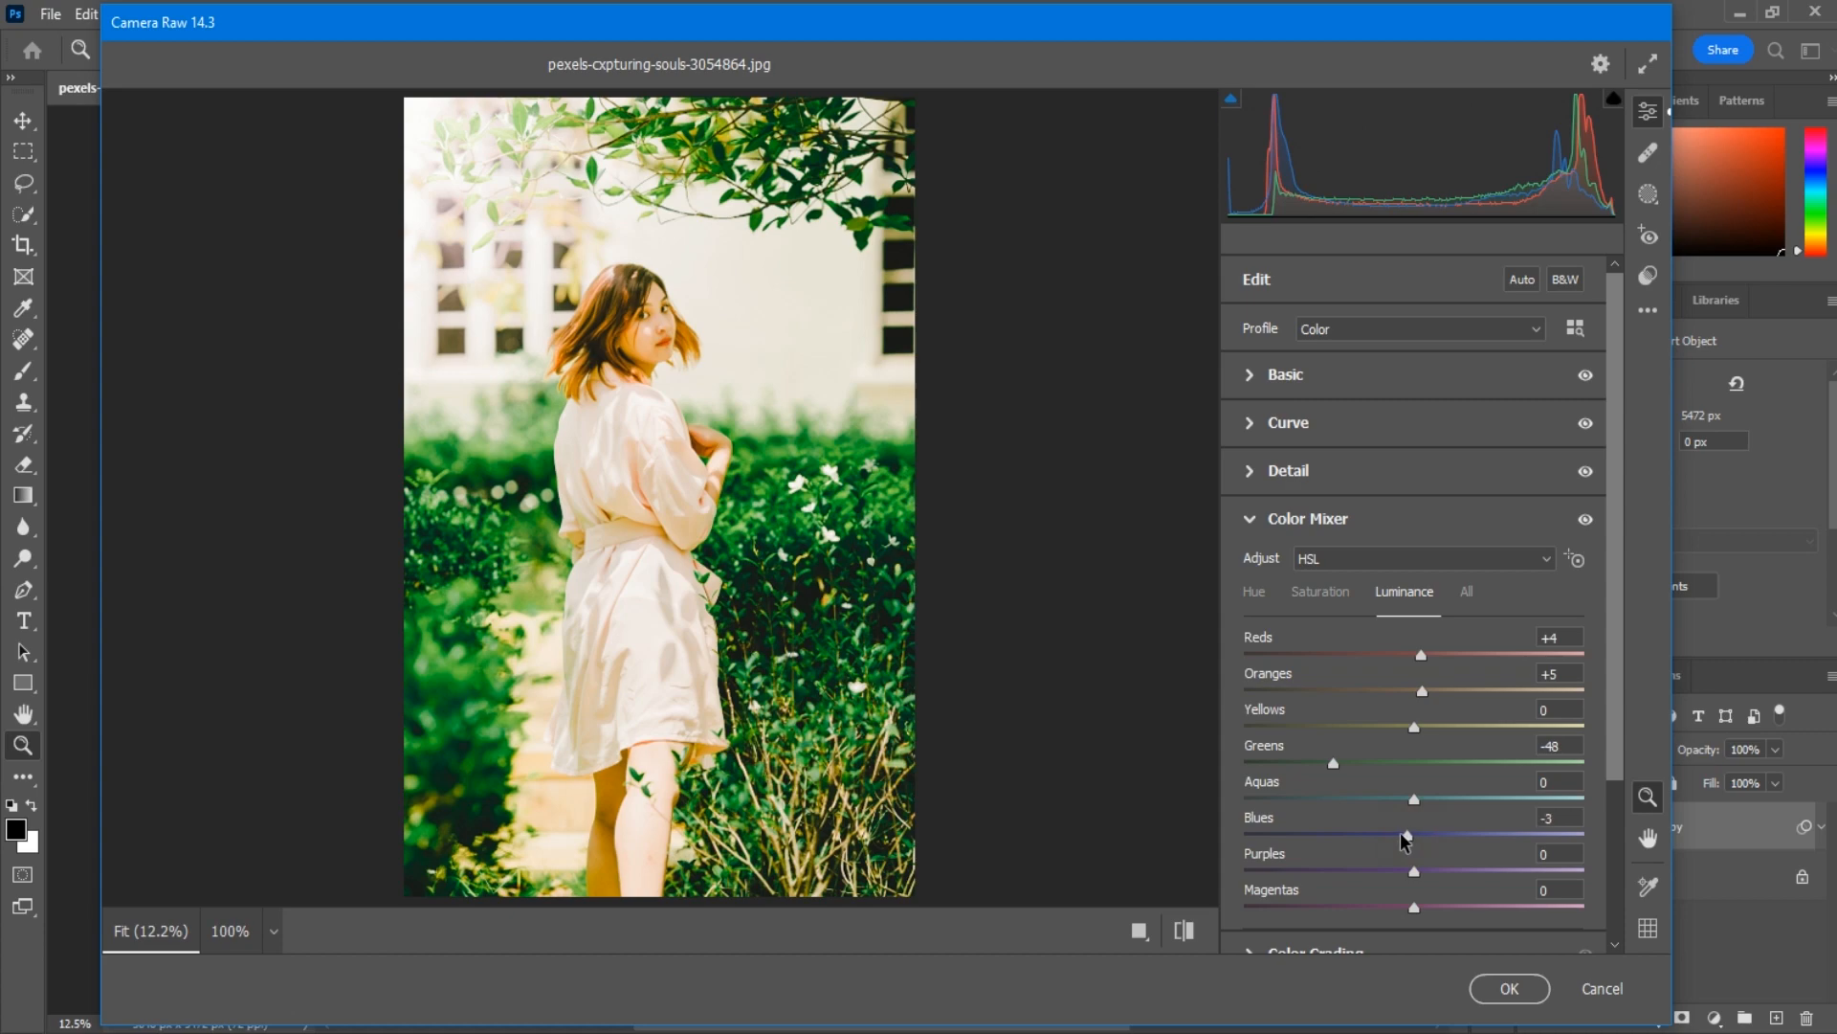
pyautogui.moveTo(1403, 842); pyautogui.dragTo(1400, 841)
# - Color grade the shadows with Hue 141 and Saturation 49
pyautogui.scroll(-2, 1340, 825)
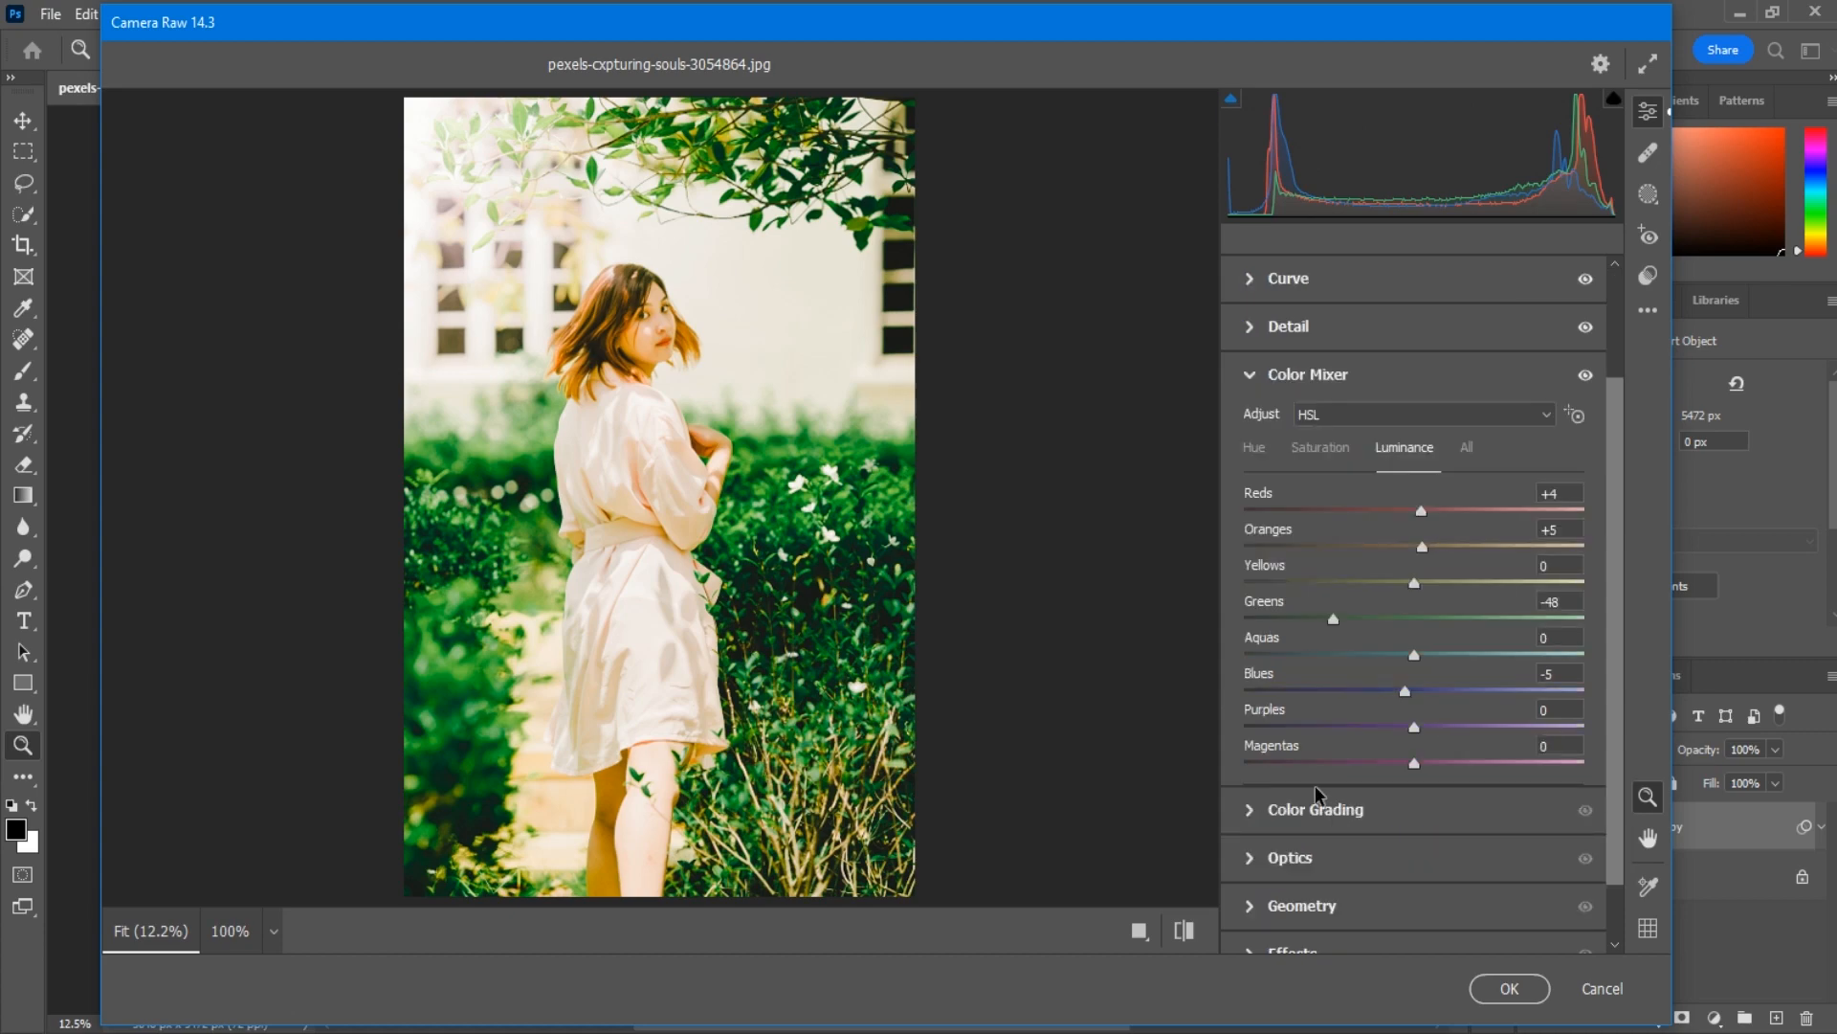
pyautogui.click(1311, 807)
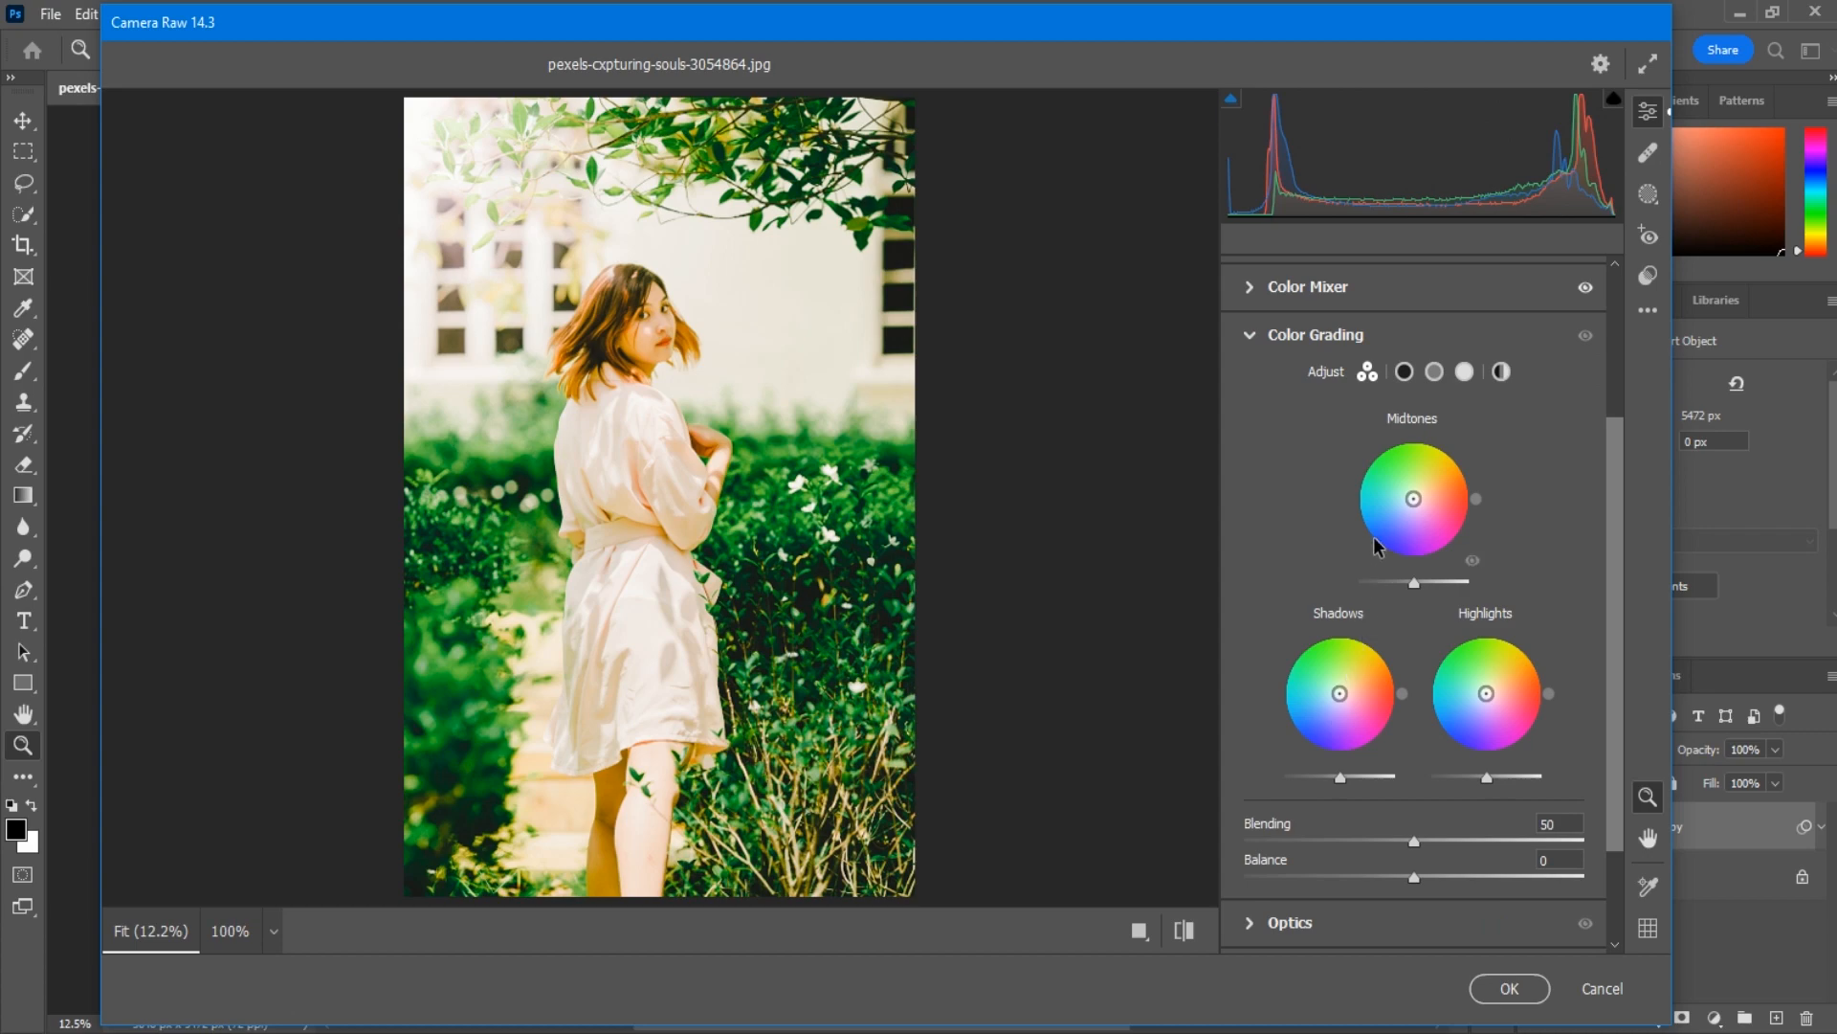
pyautogui.click(1405, 372)
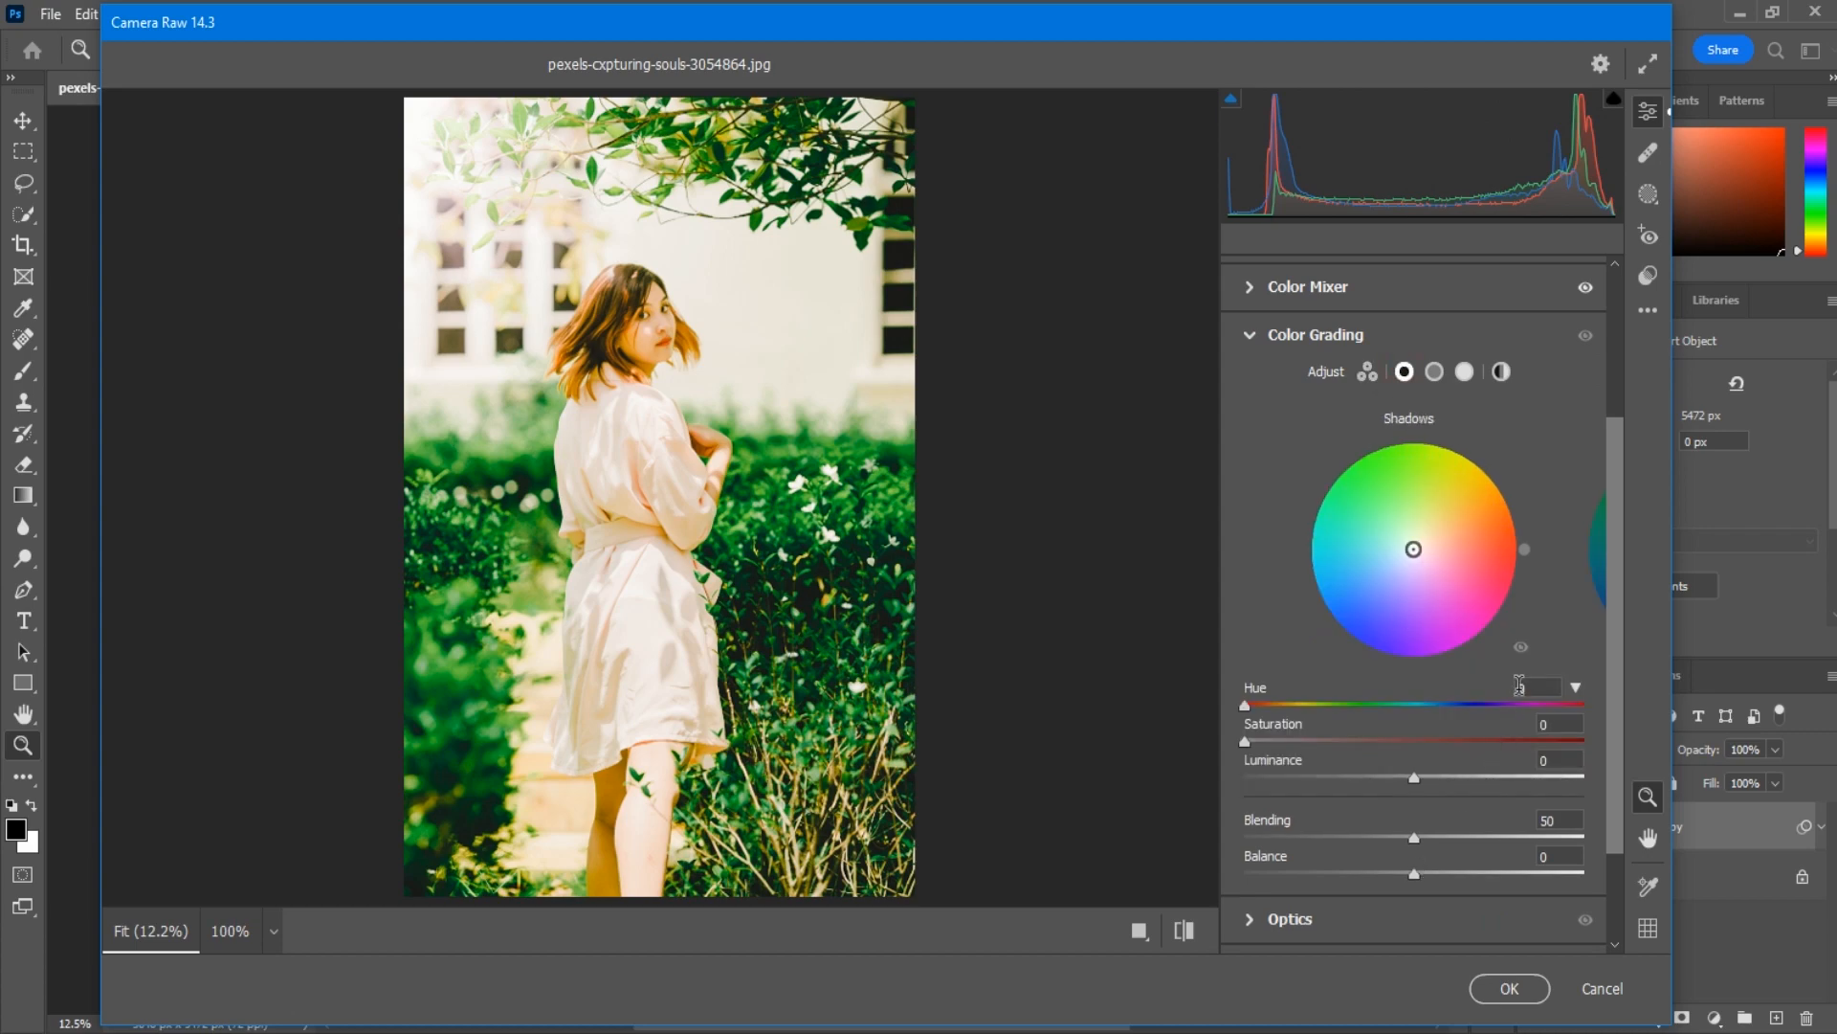
pyautogui.click(1517, 686)
pyautogui.write('141')
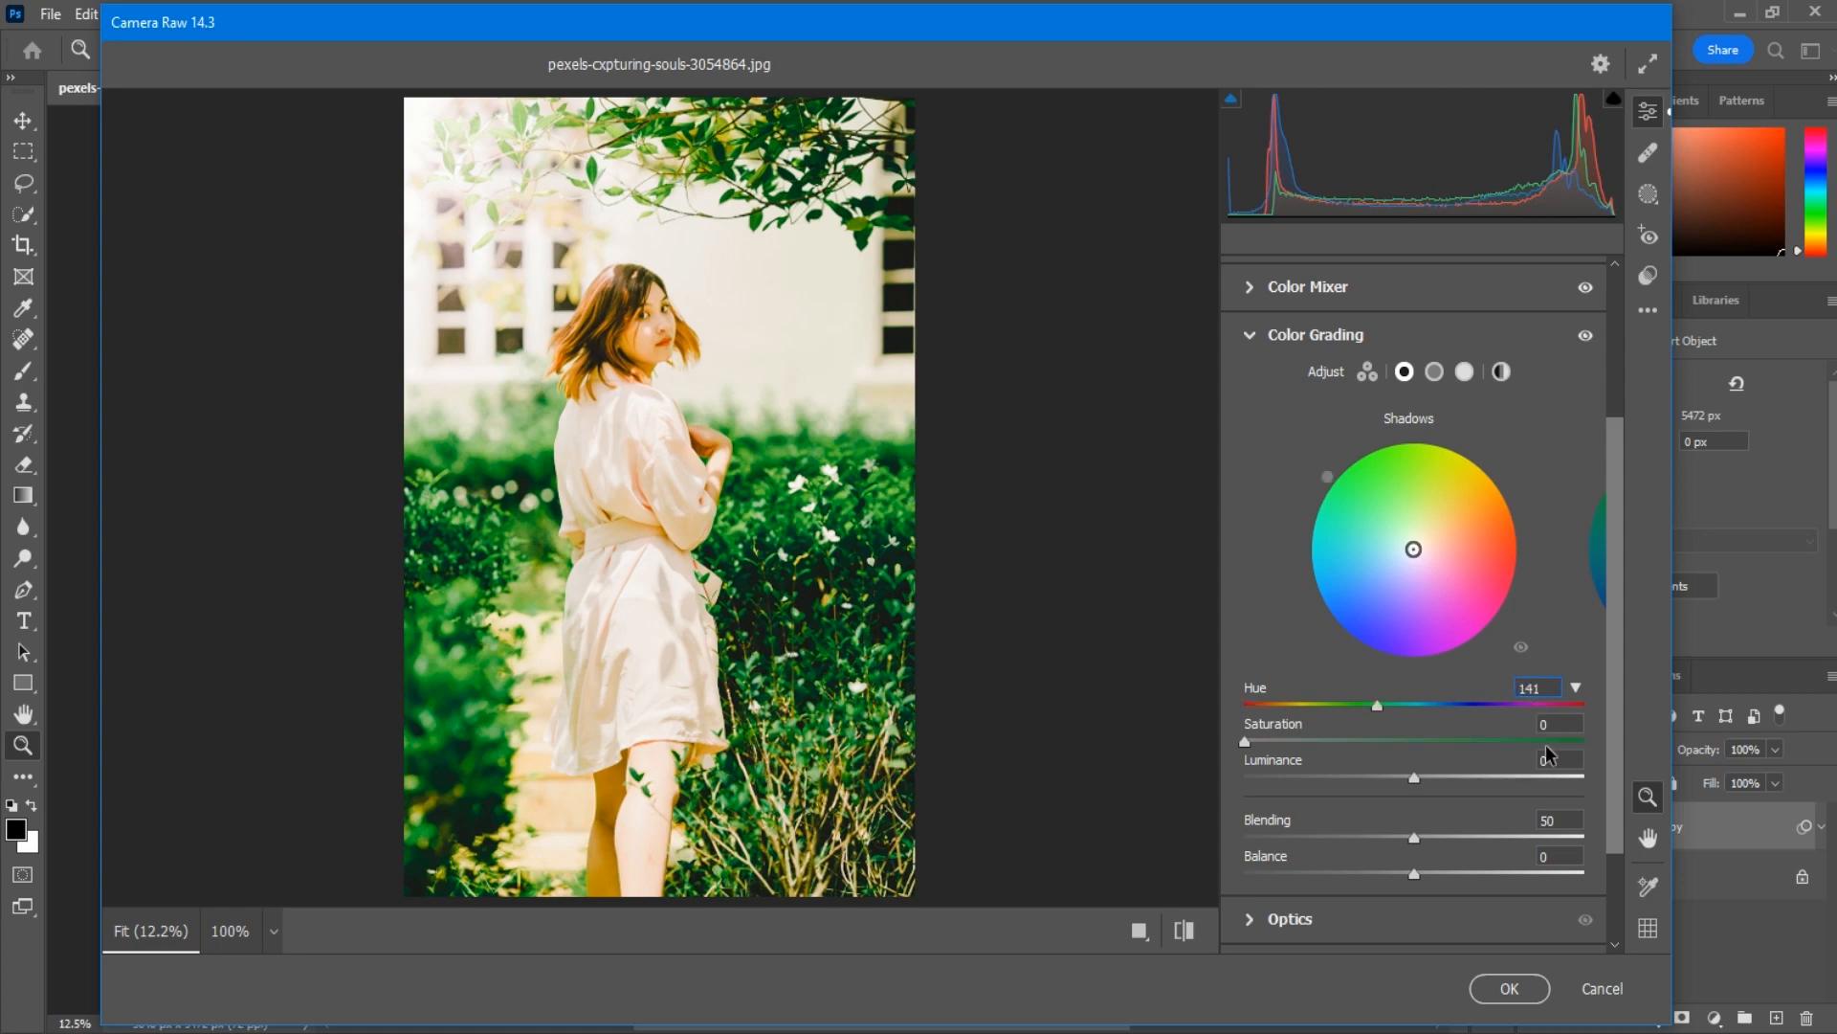
pyautogui.click(1550, 724)
pyautogui.write('49')
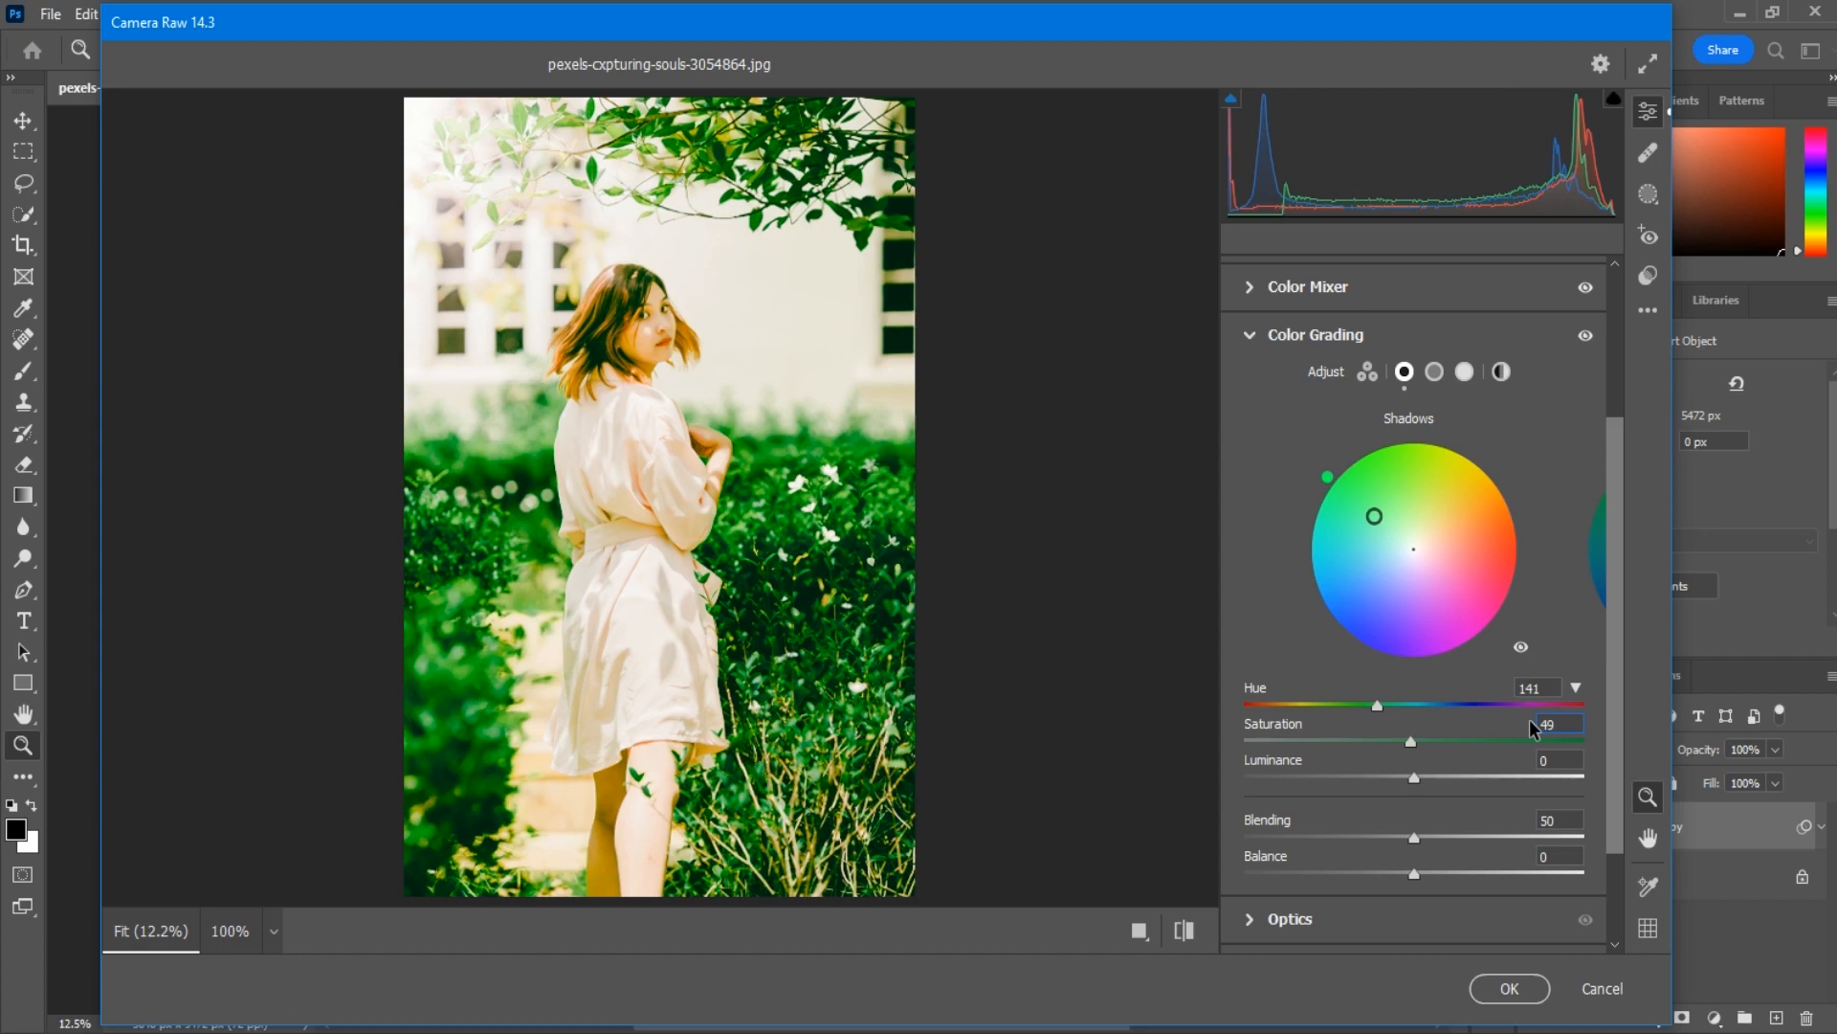
# - Color grade the highlights with Hue 258 and Saturation 14
pyautogui.click(1464, 371)
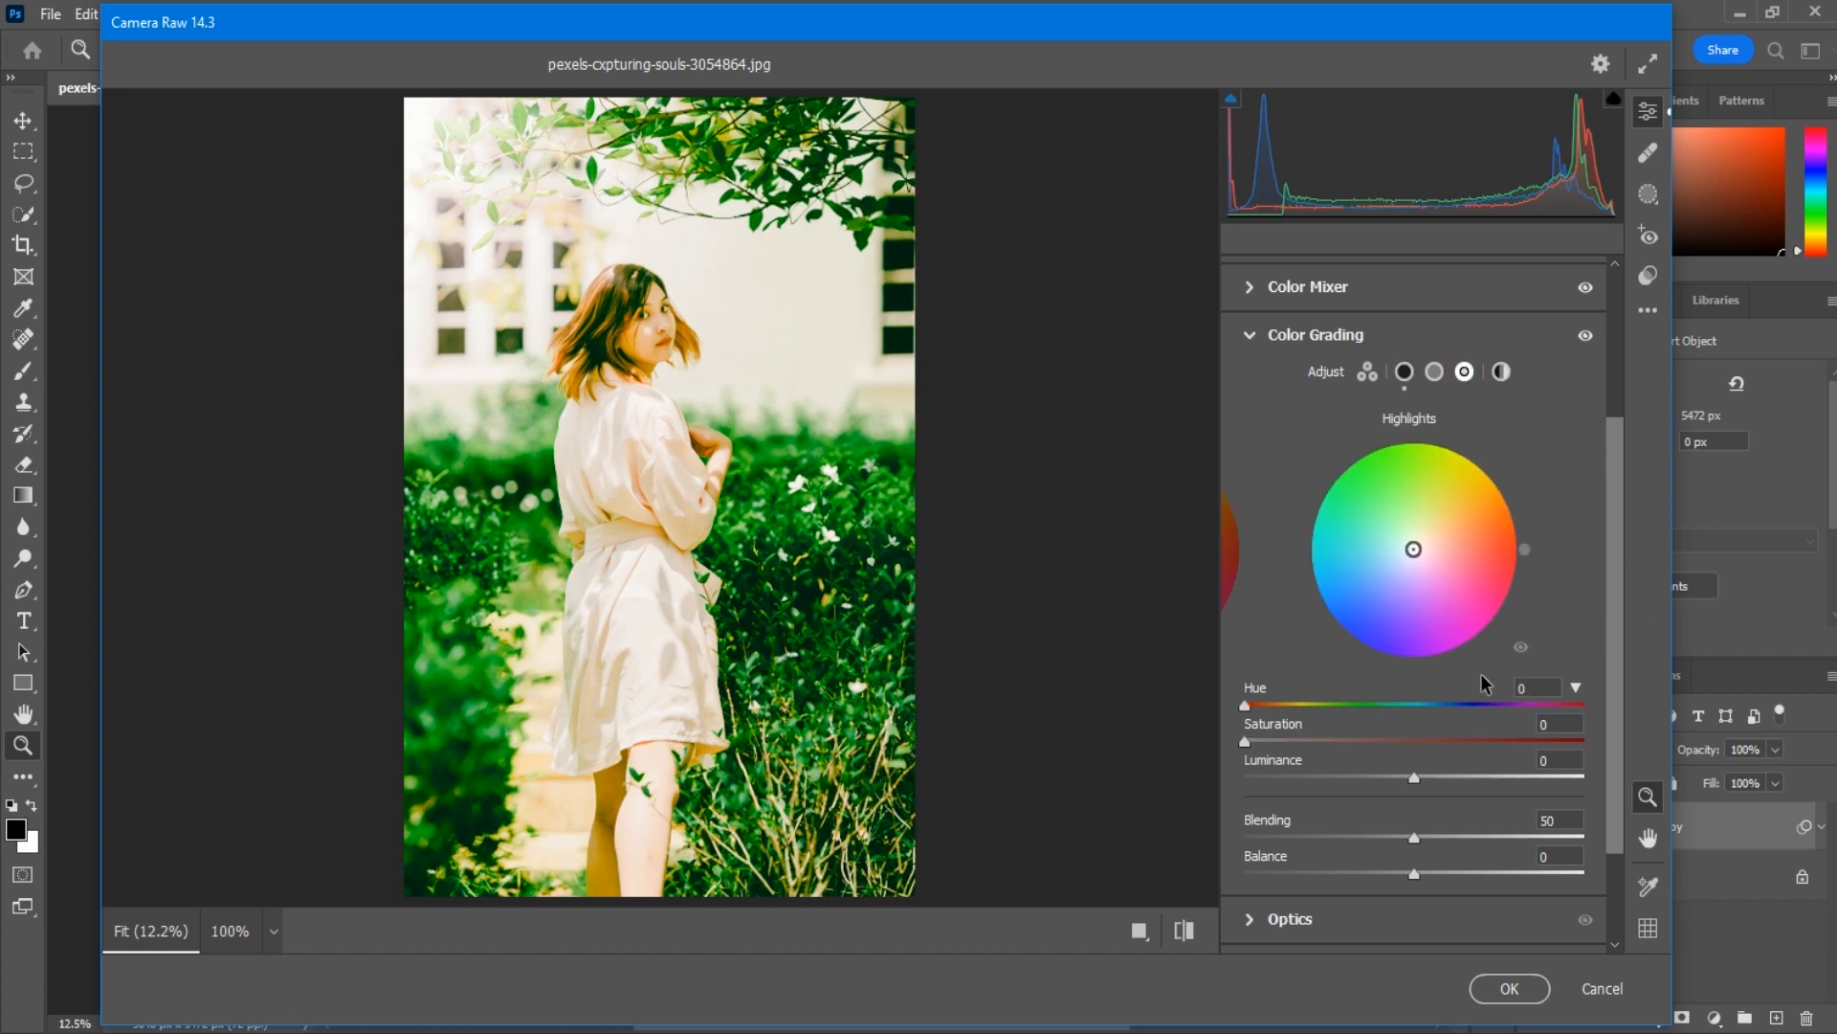
pyautogui.click(1531, 687)
pyautogui.write('258')
pyautogui.click(1561, 722)
pyautogui.write('14')
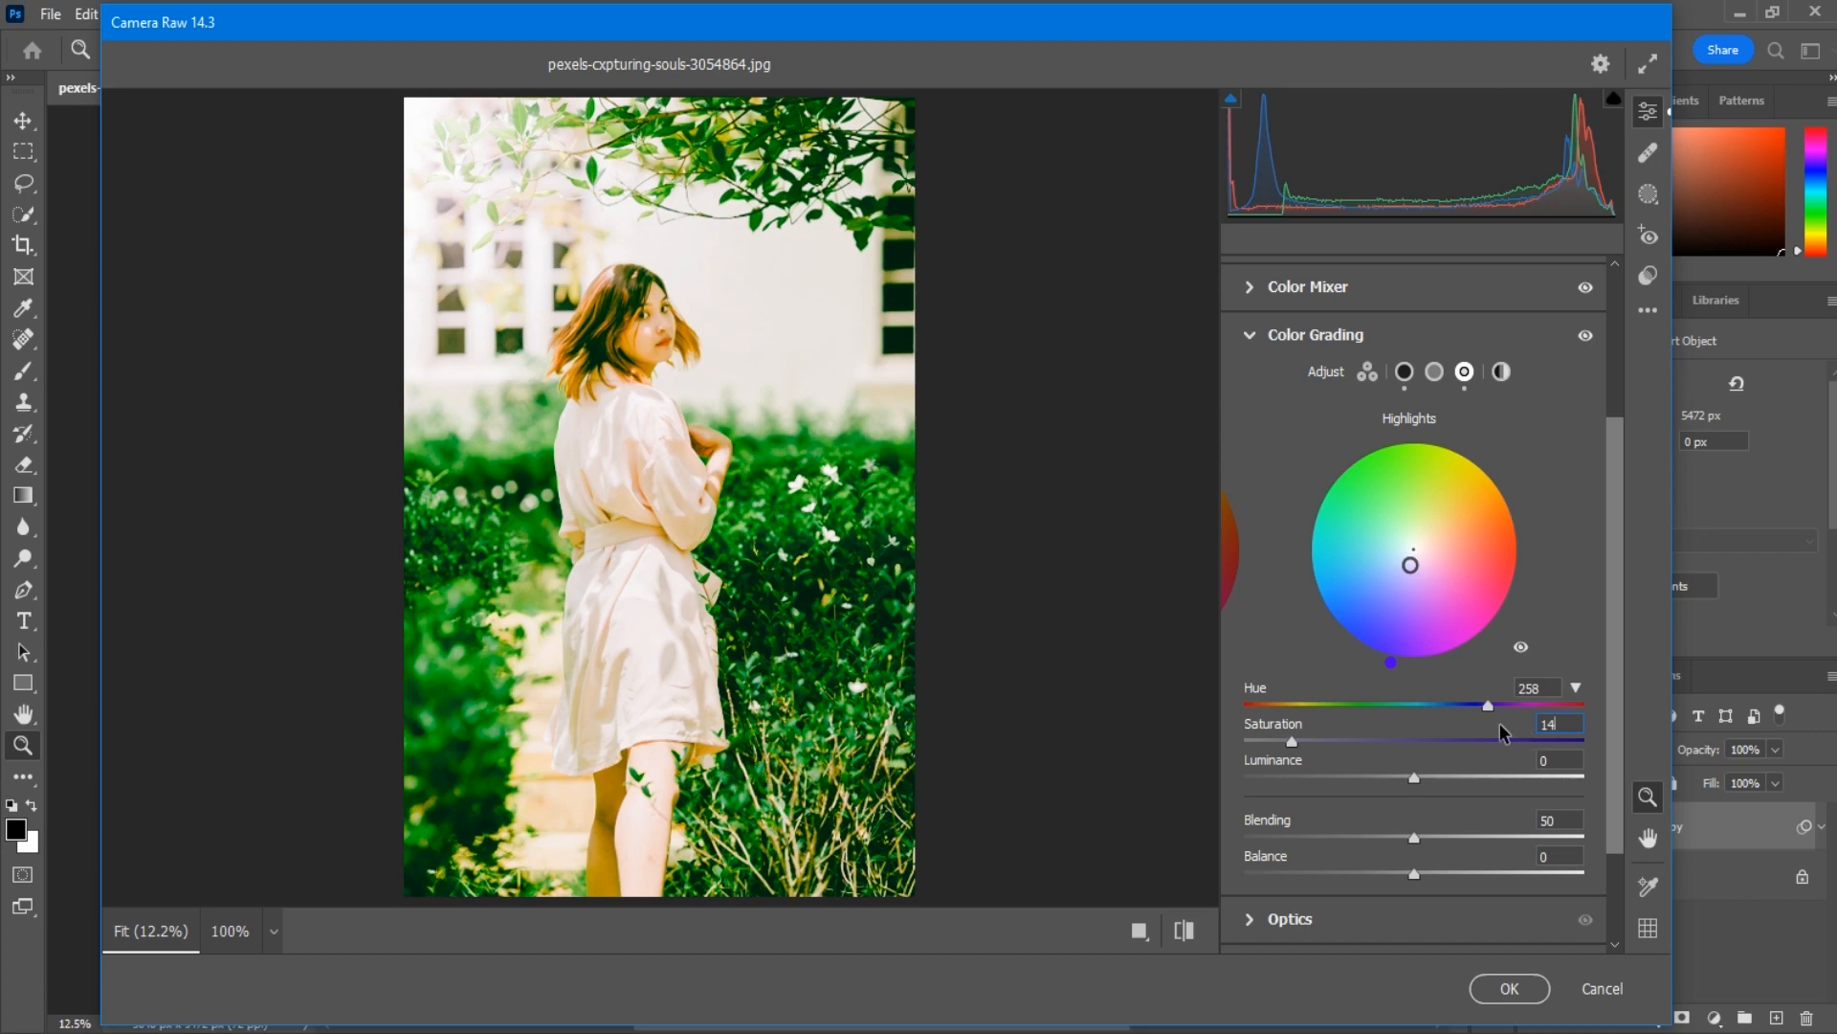
# - Set Calibration to Red Primary Saturation -3, Green Primary Hue +15, Saturation -24, Blue Primary Hue +15, Saturation +8, and compare before and after
pyautogui.scroll(-2, 1315, 734)
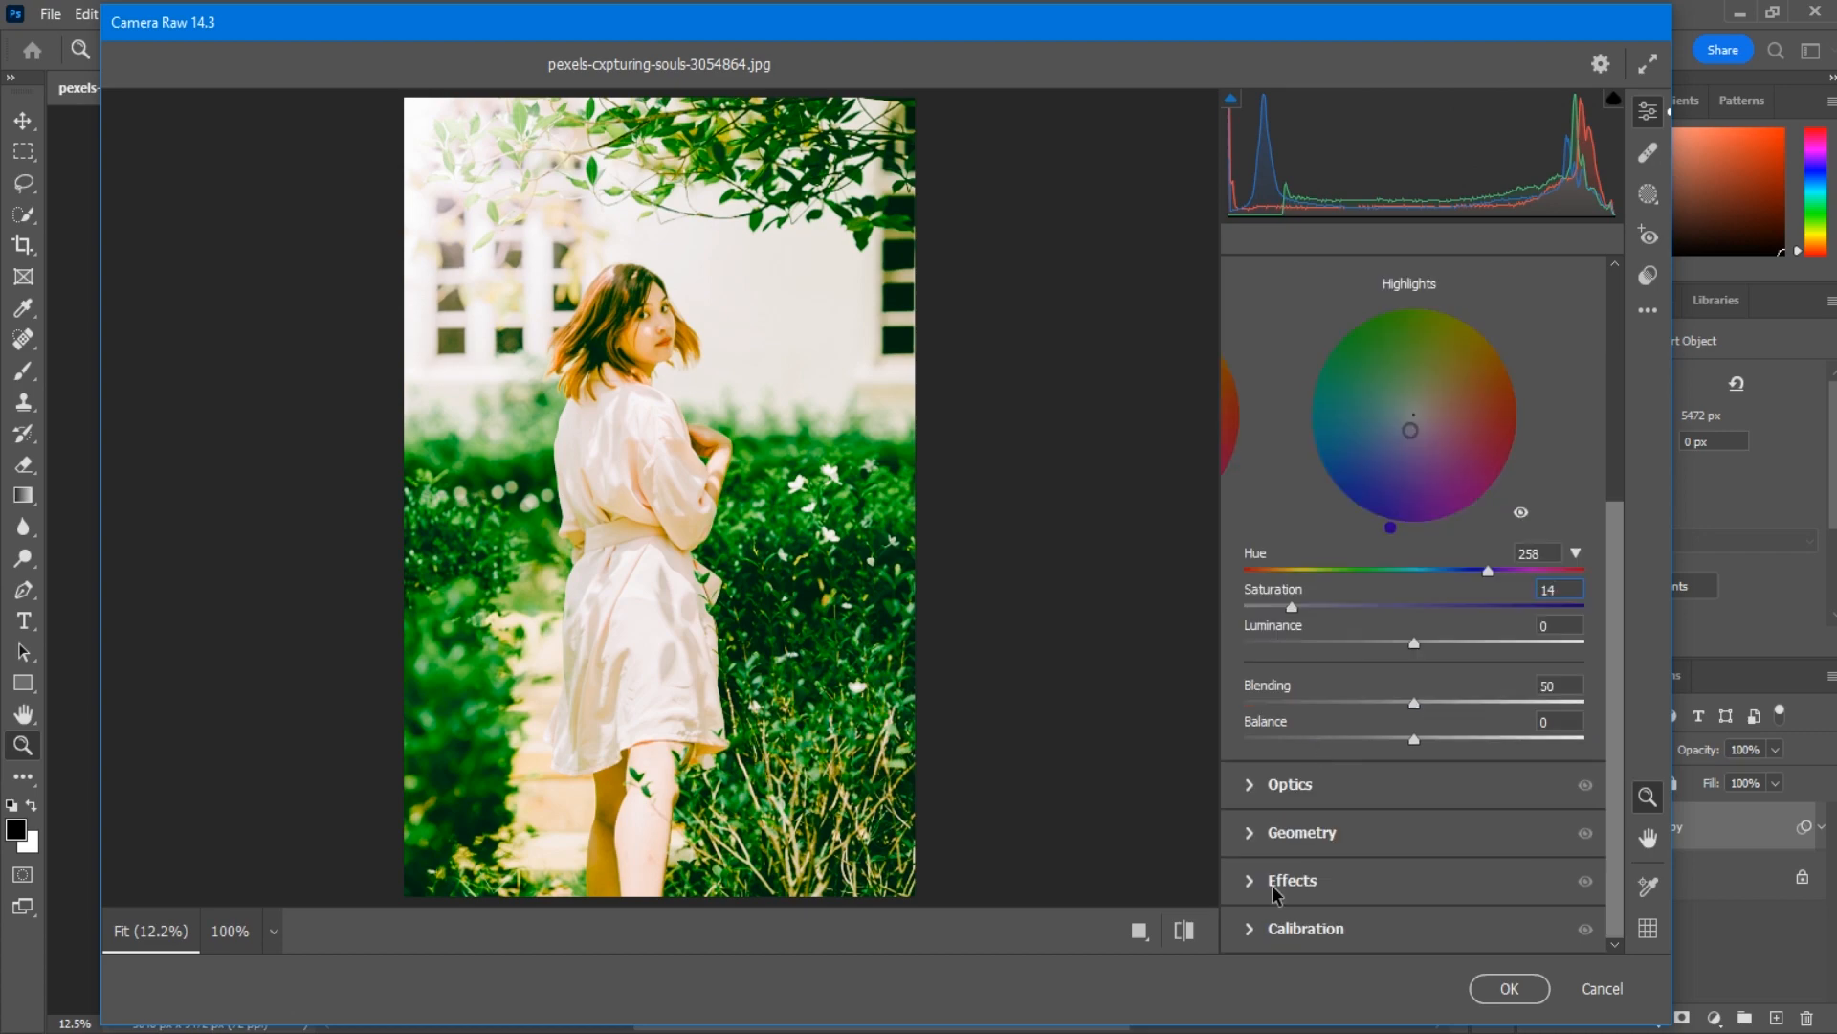
pyautogui.click(1252, 928)
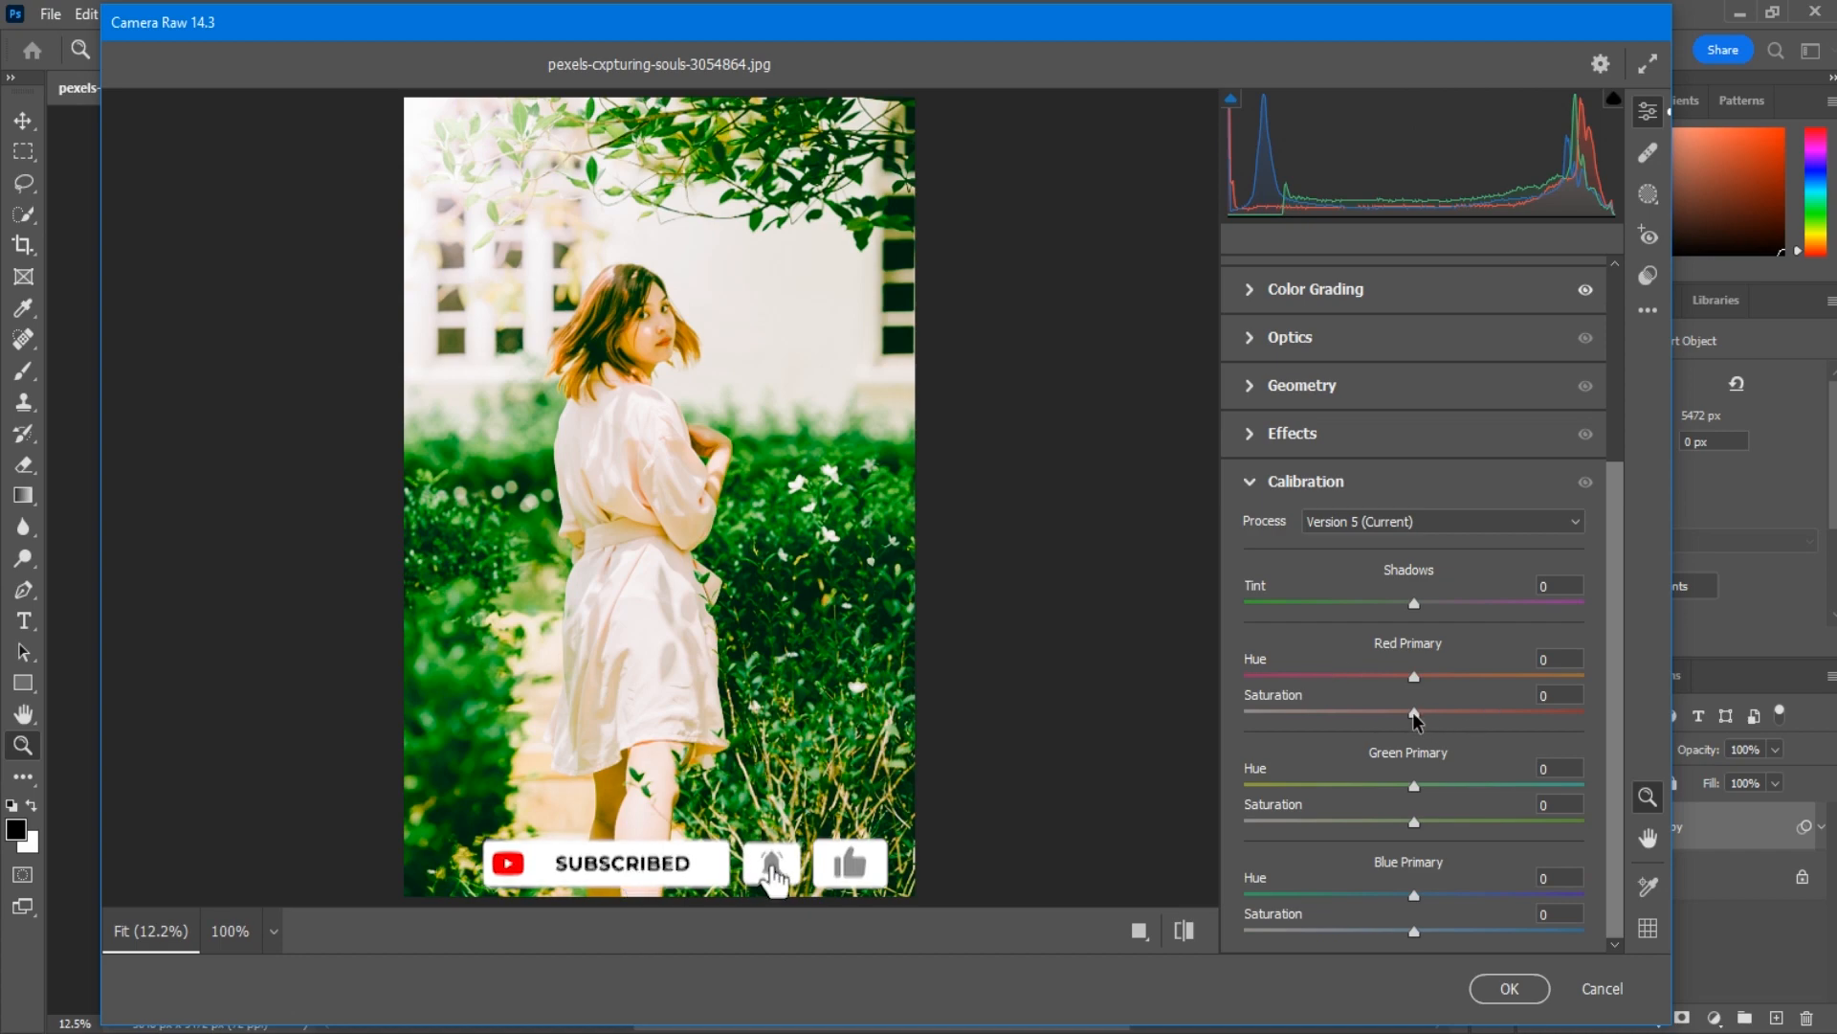
pyautogui.moveTo(1415, 713); pyautogui.dragTo(1408, 713)
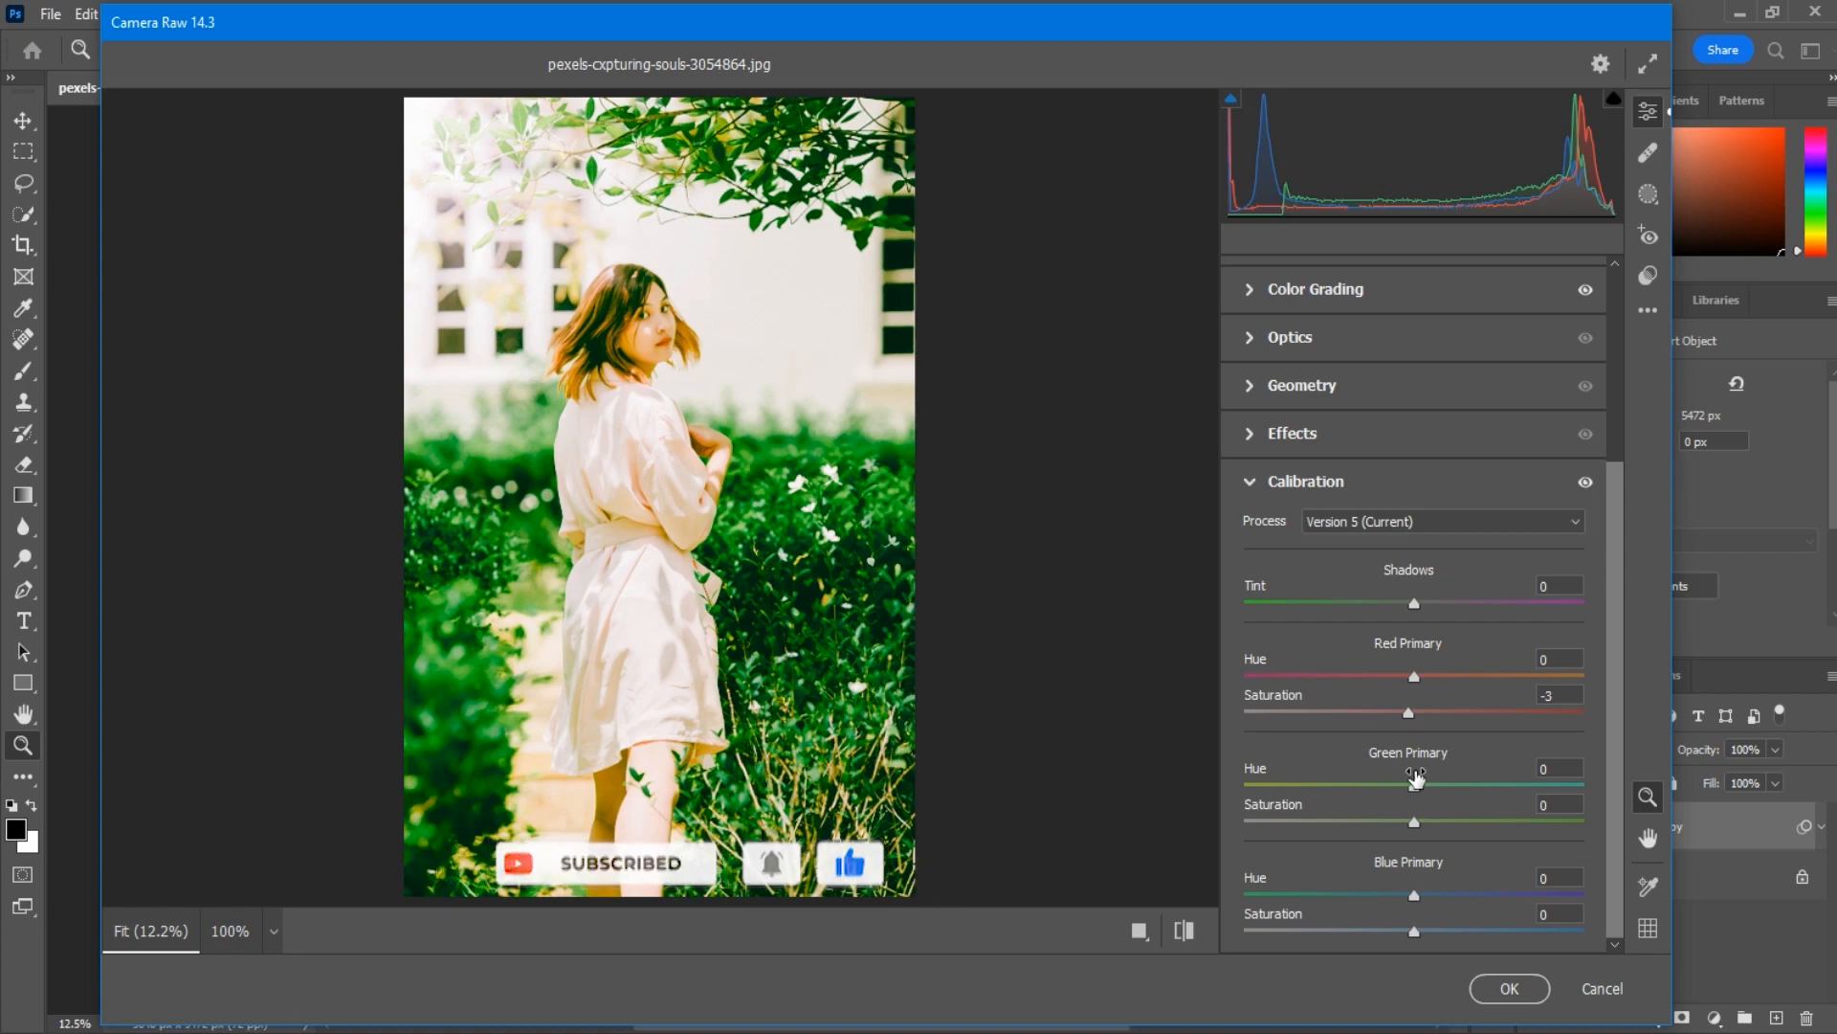
pyautogui.moveTo(1411, 777); pyautogui.dragTo(1370, 838)
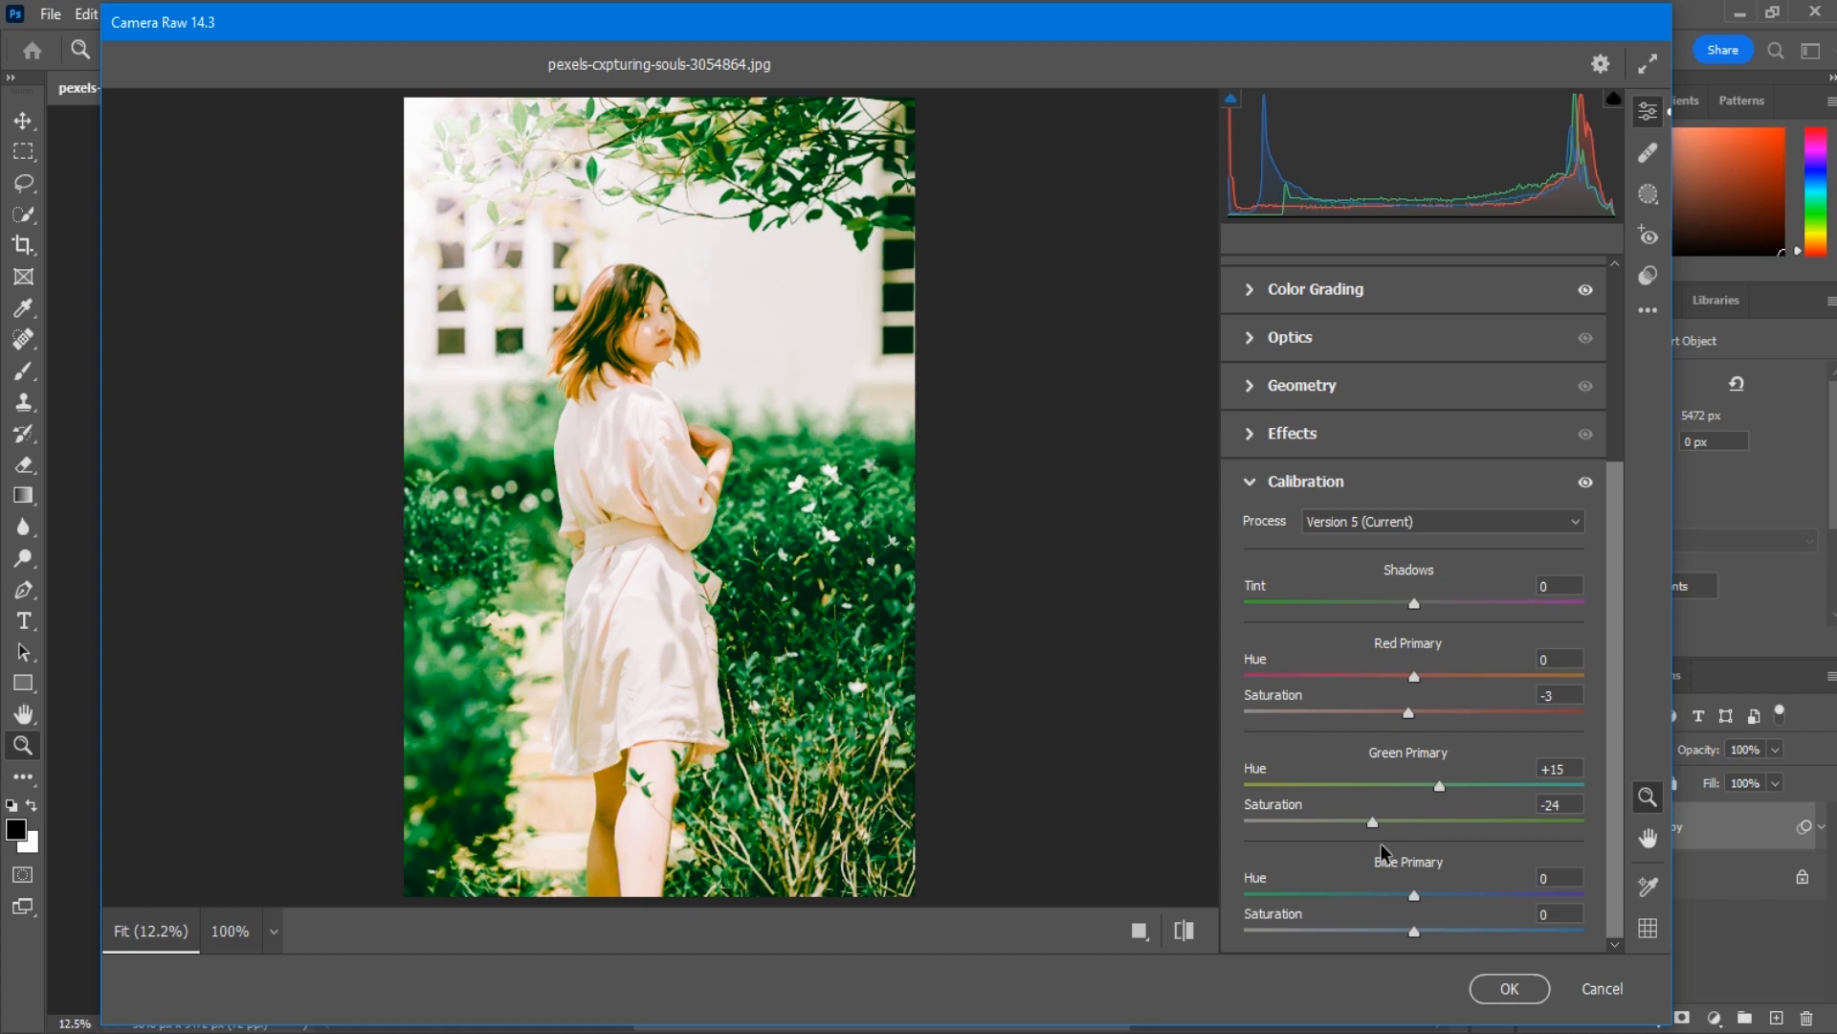
pyautogui.moveTo(1413, 895)
pyautogui.mouseDown()
pyautogui.moveTo(1441, 895)
pyautogui.moveTo(1421, 930)
pyautogui.mouseUp()
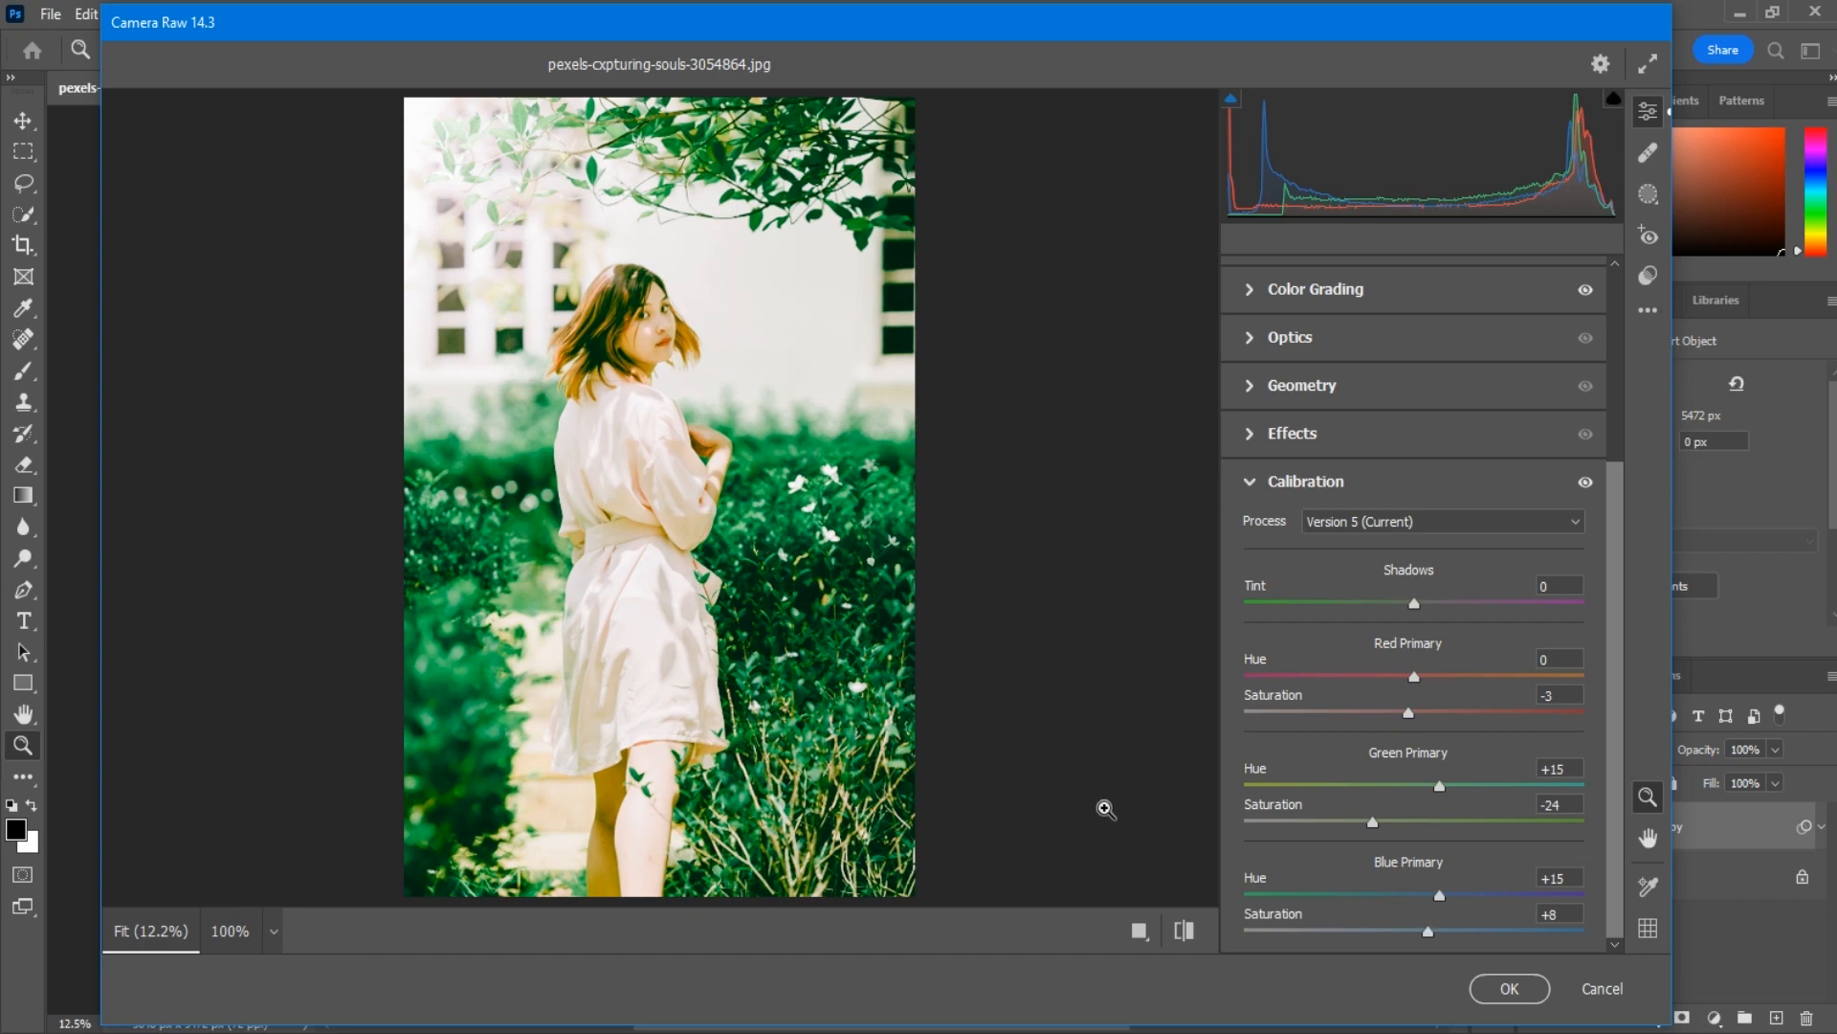
pyautogui.click(1179, 931)
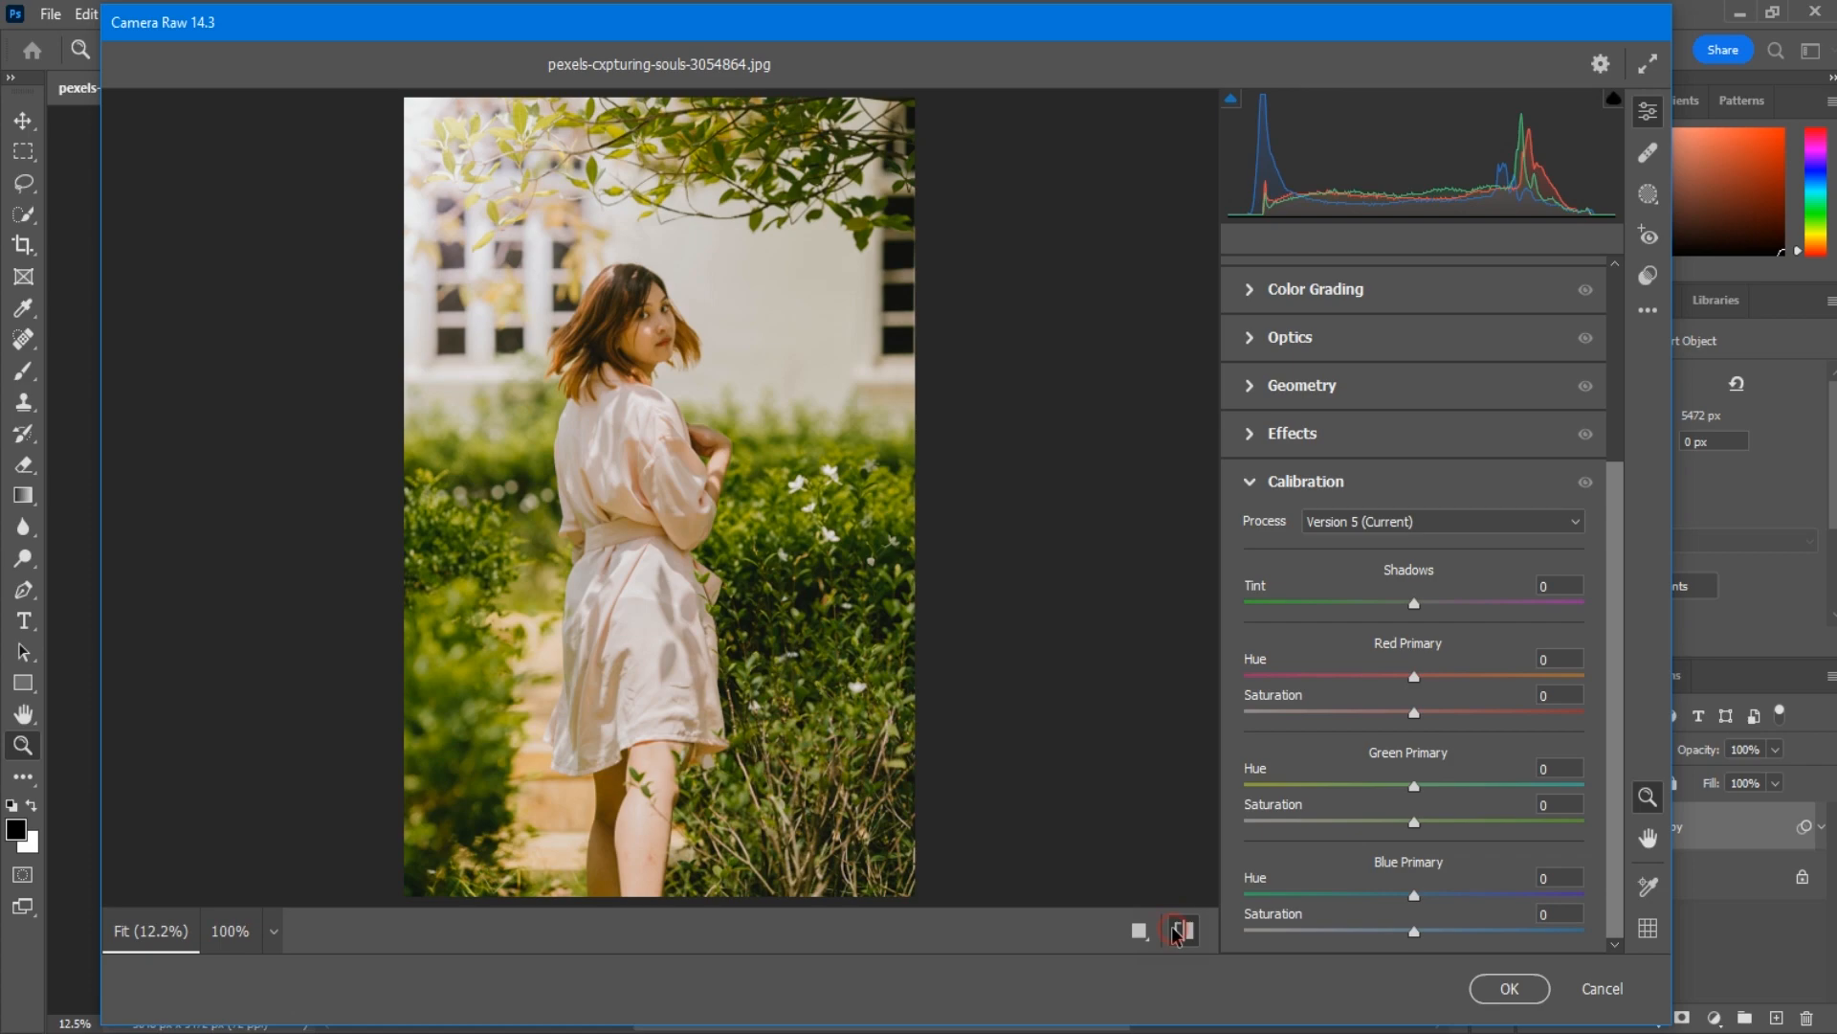
pyautogui.click(1179, 932)
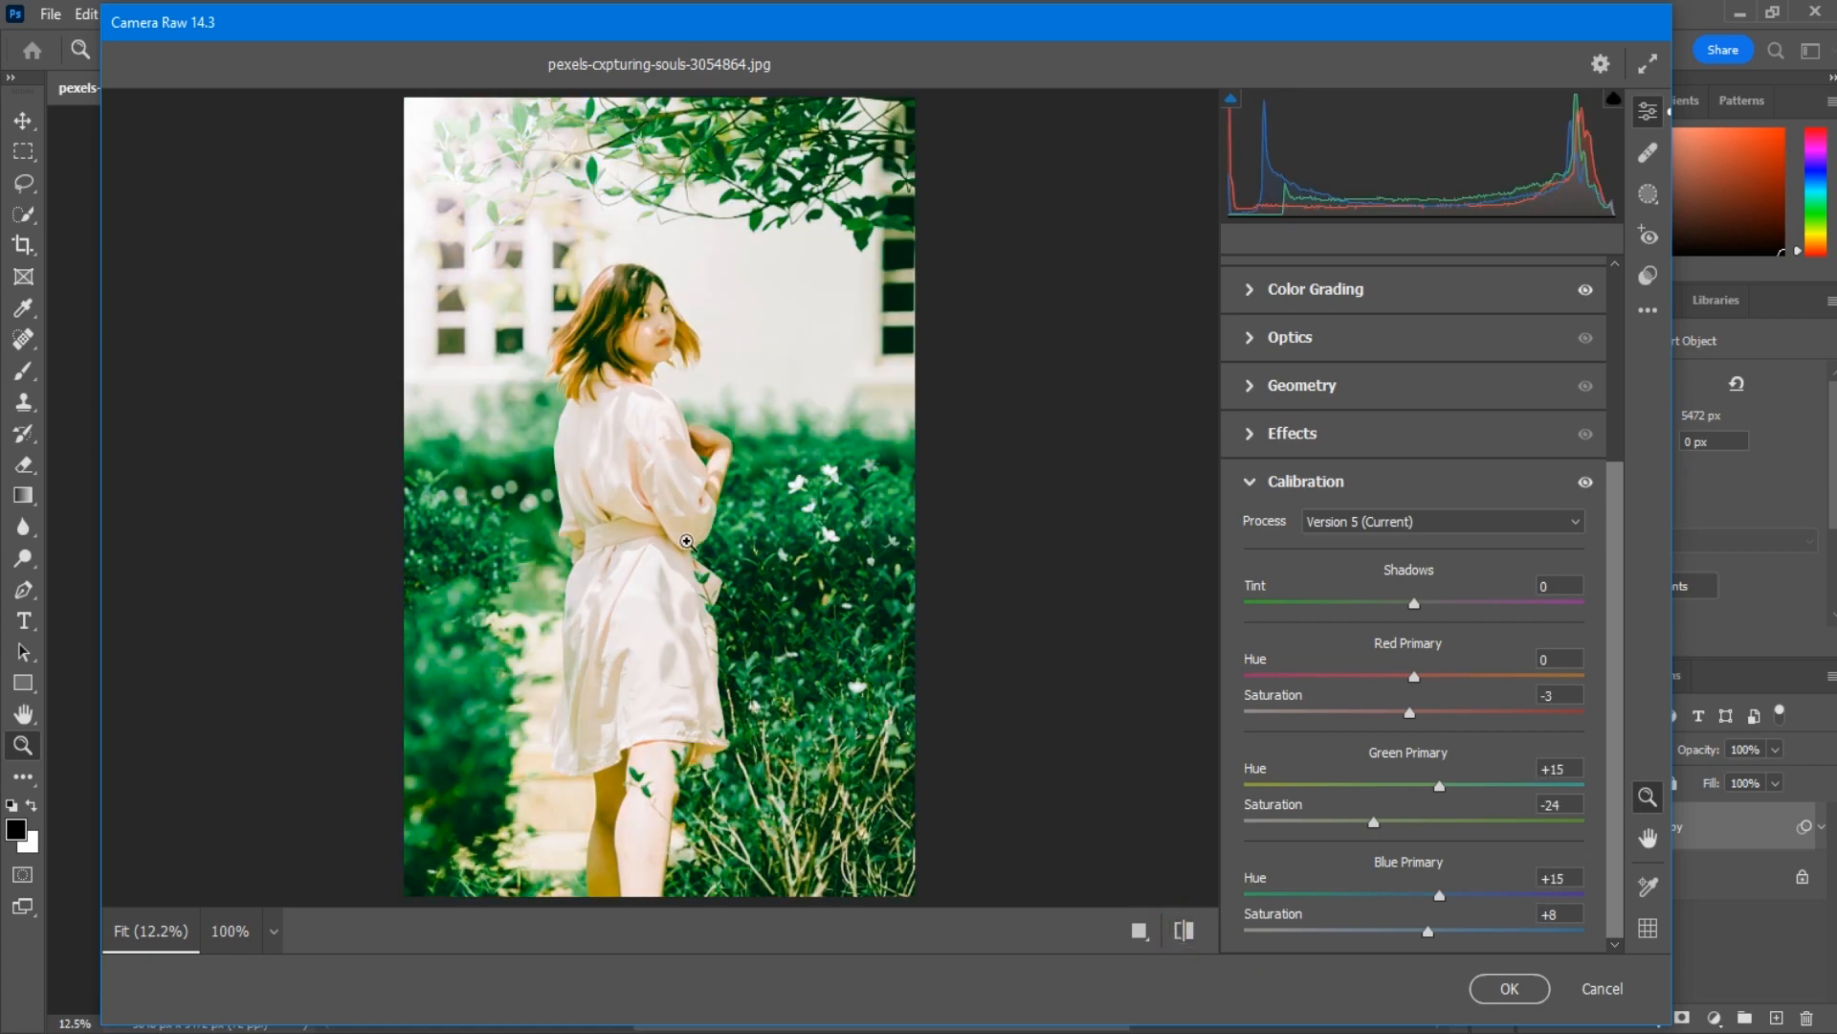
pyautogui.click(1183, 933)
pyautogui.click(1183, 933)
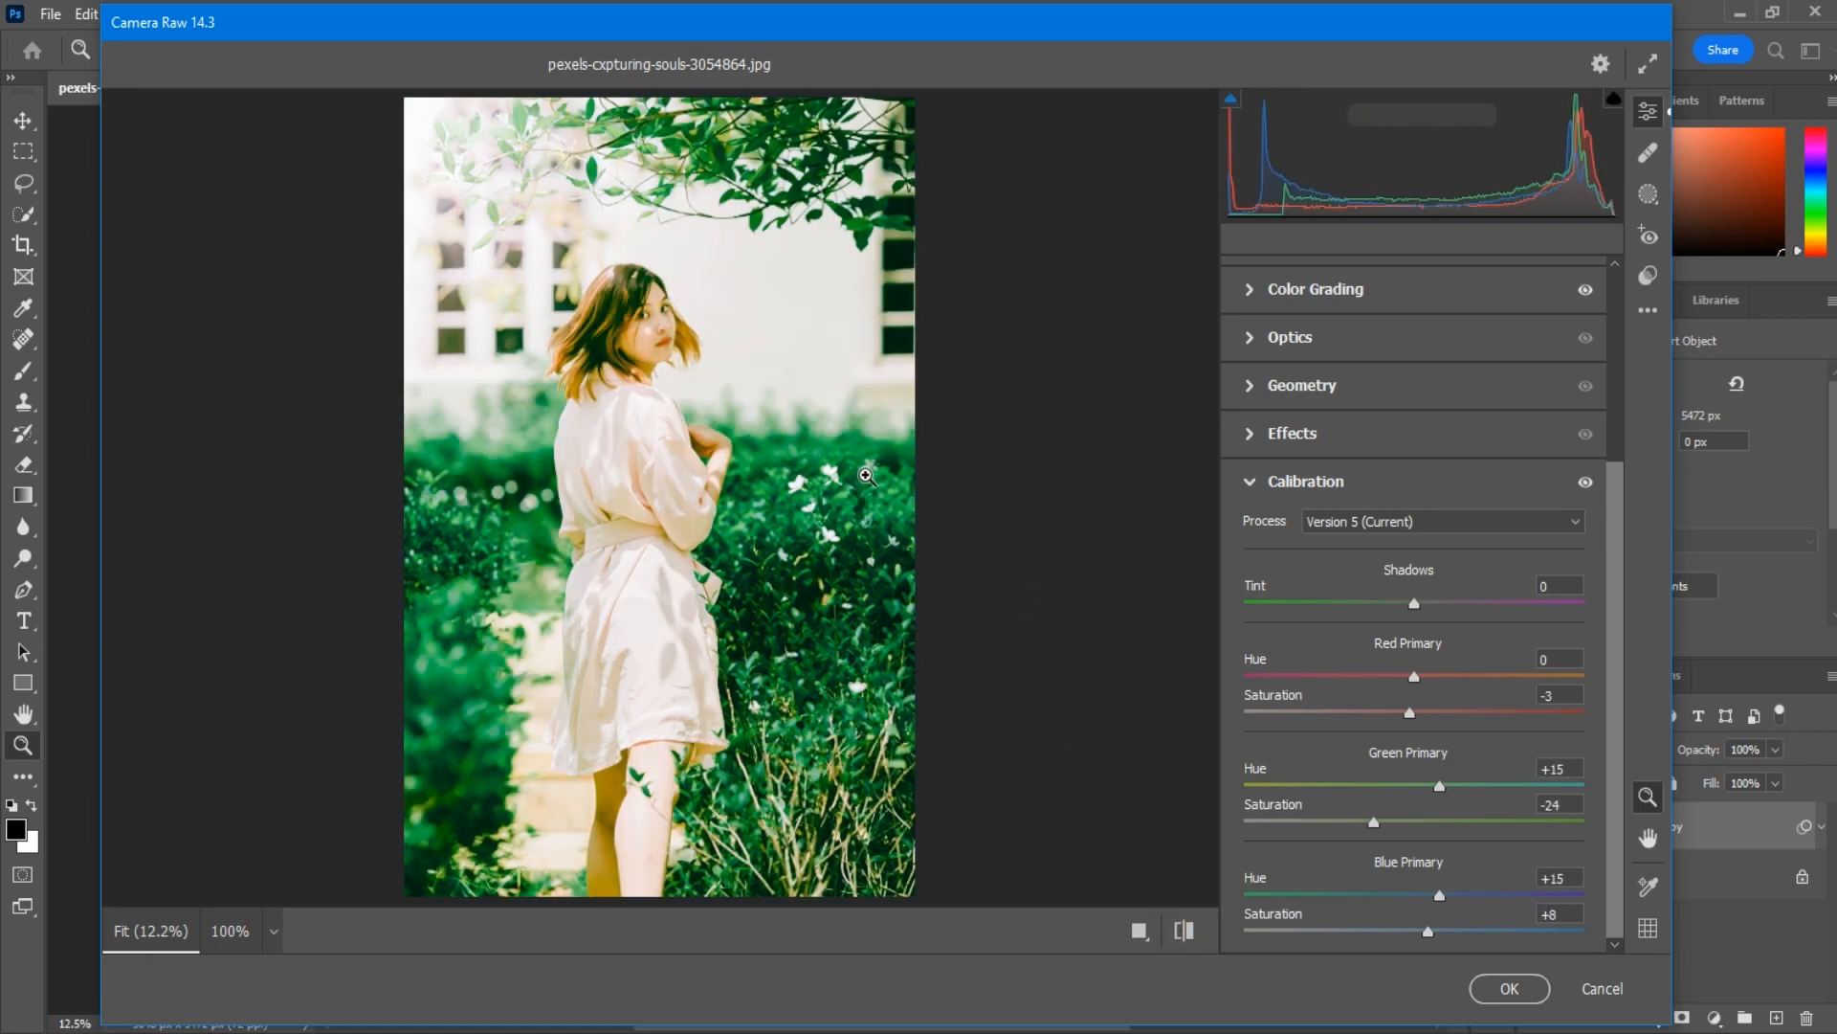
# - Save the Camera Raw settings as "Garden effect" in the present folder on the F: drive, and apply the filter
pyautogui.click(1648, 310)
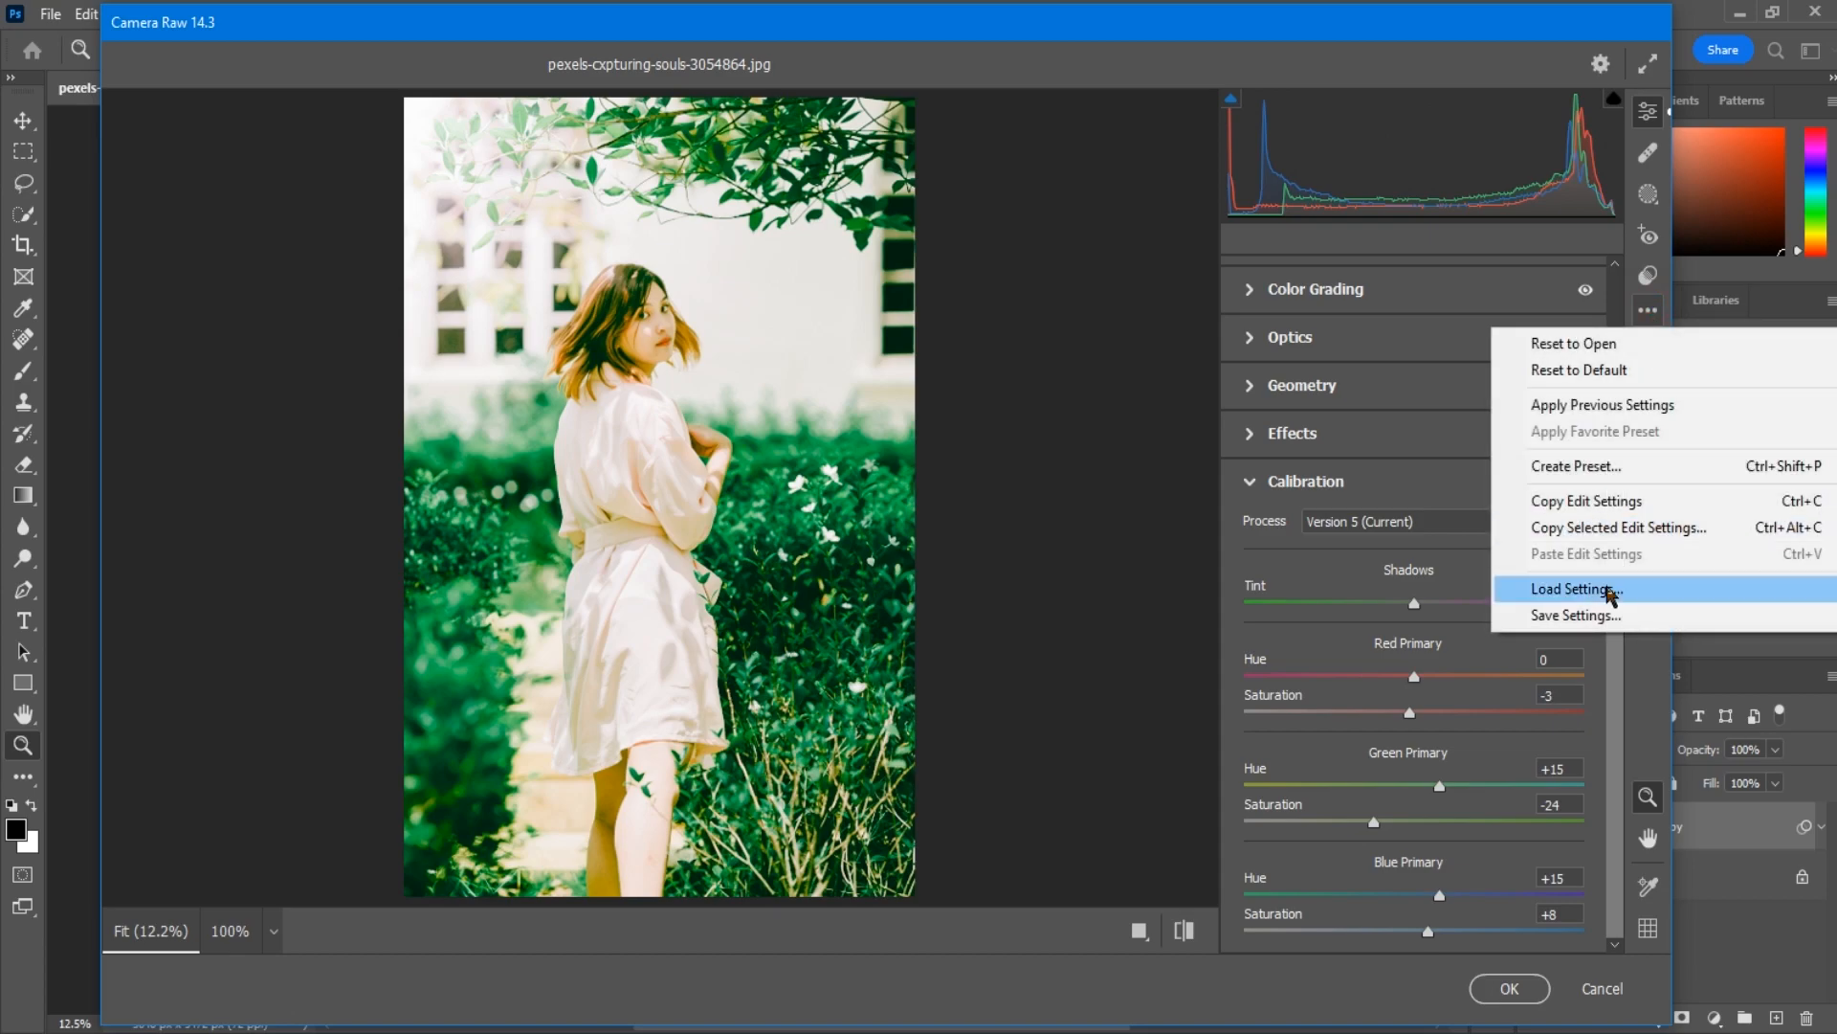
pyautogui.click(1613, 614)
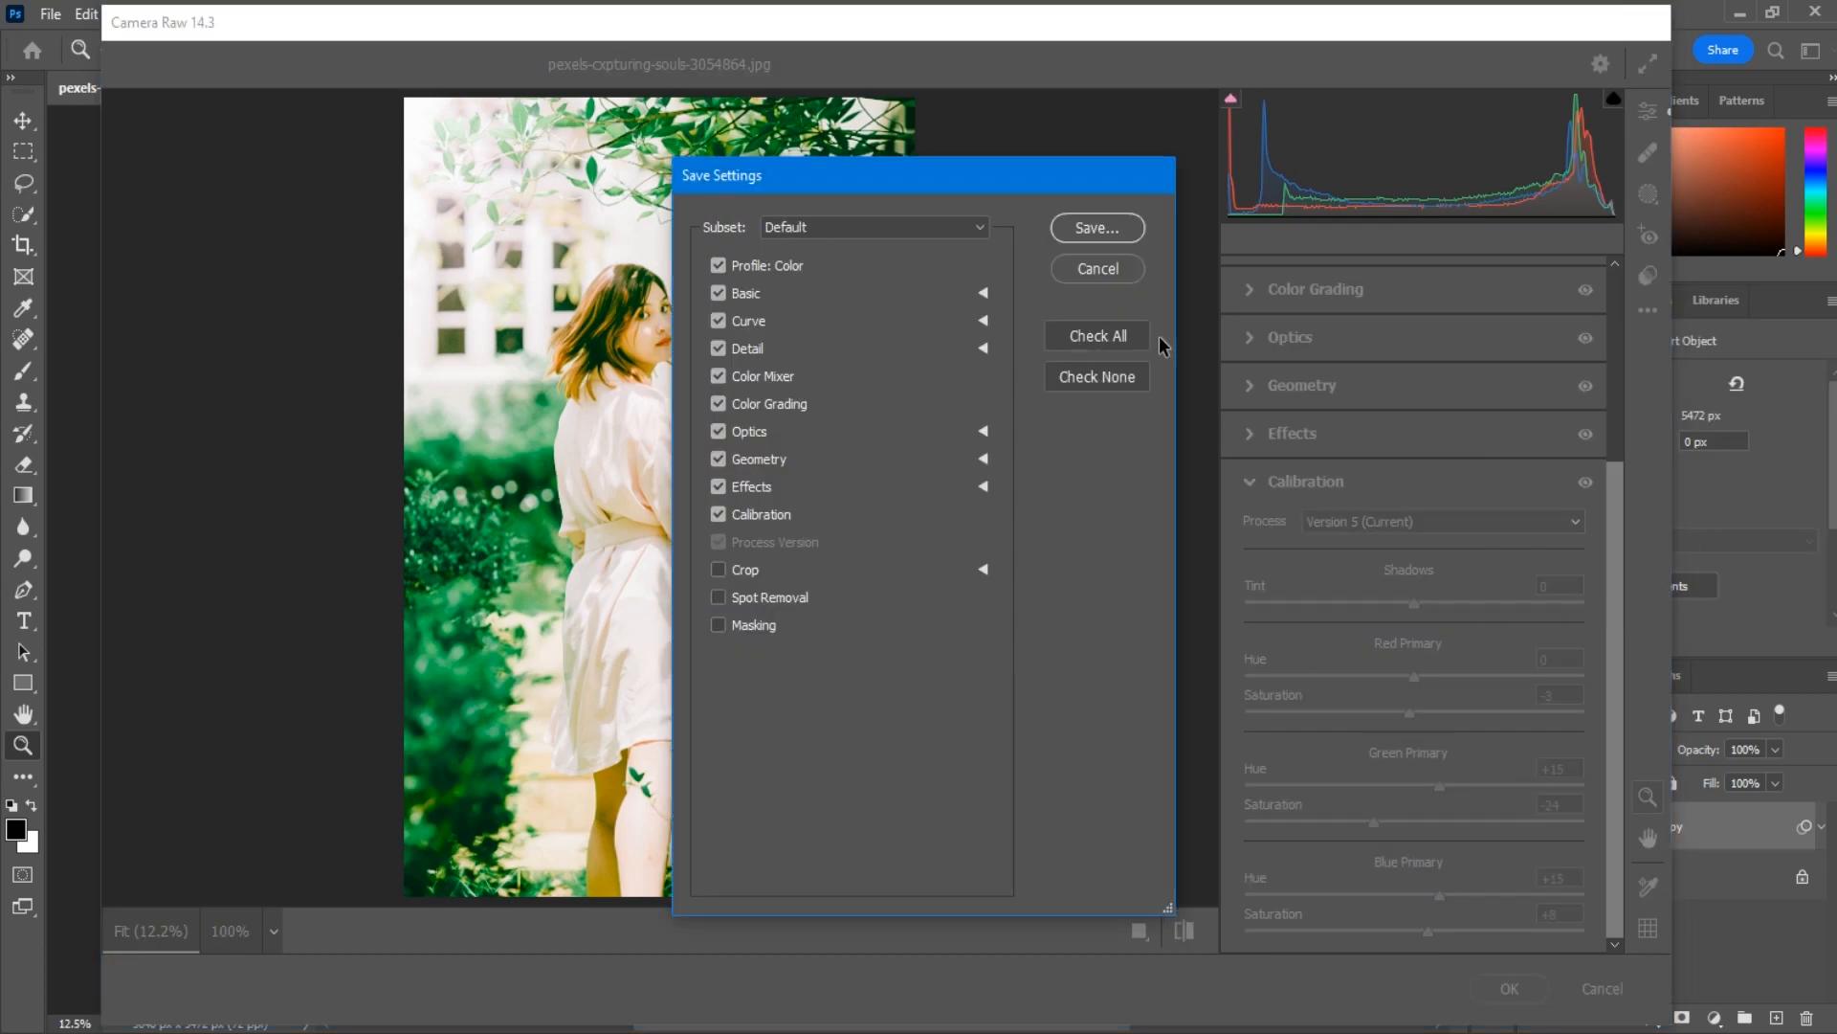
pyautogui.click(1065, 230)
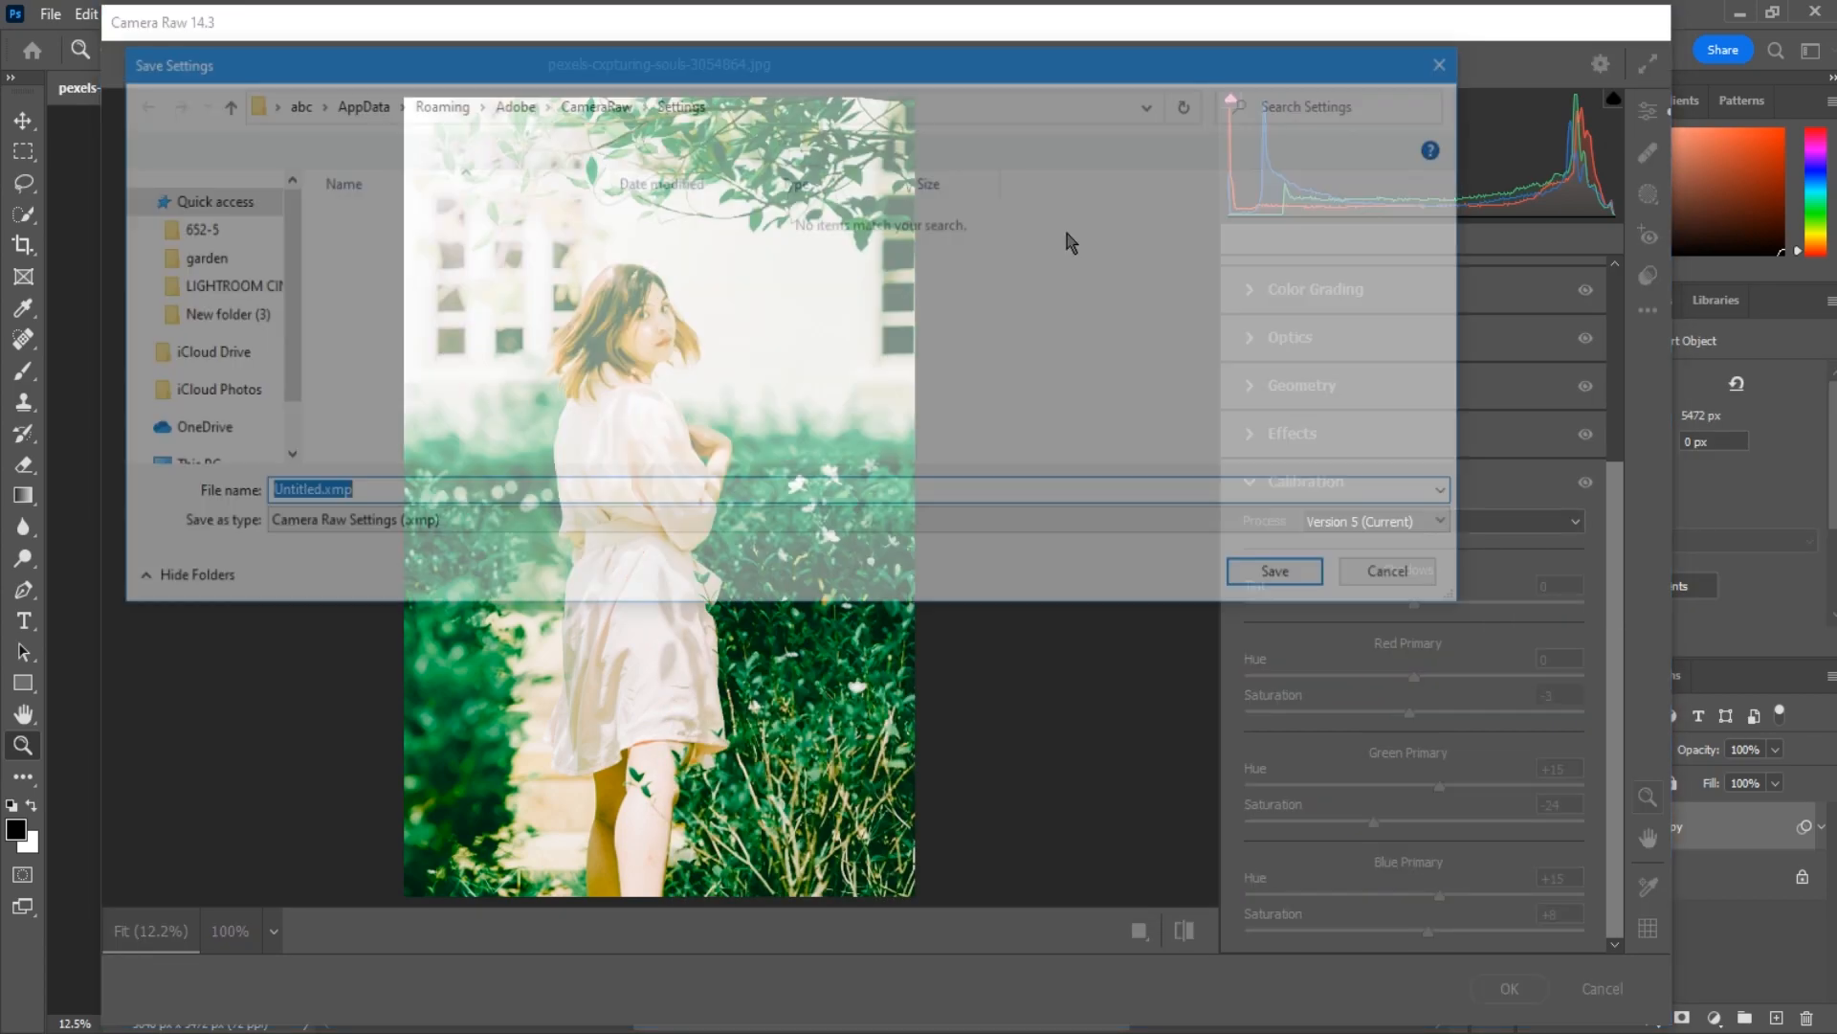
pyautogui.scroll(-4, 192, 364)
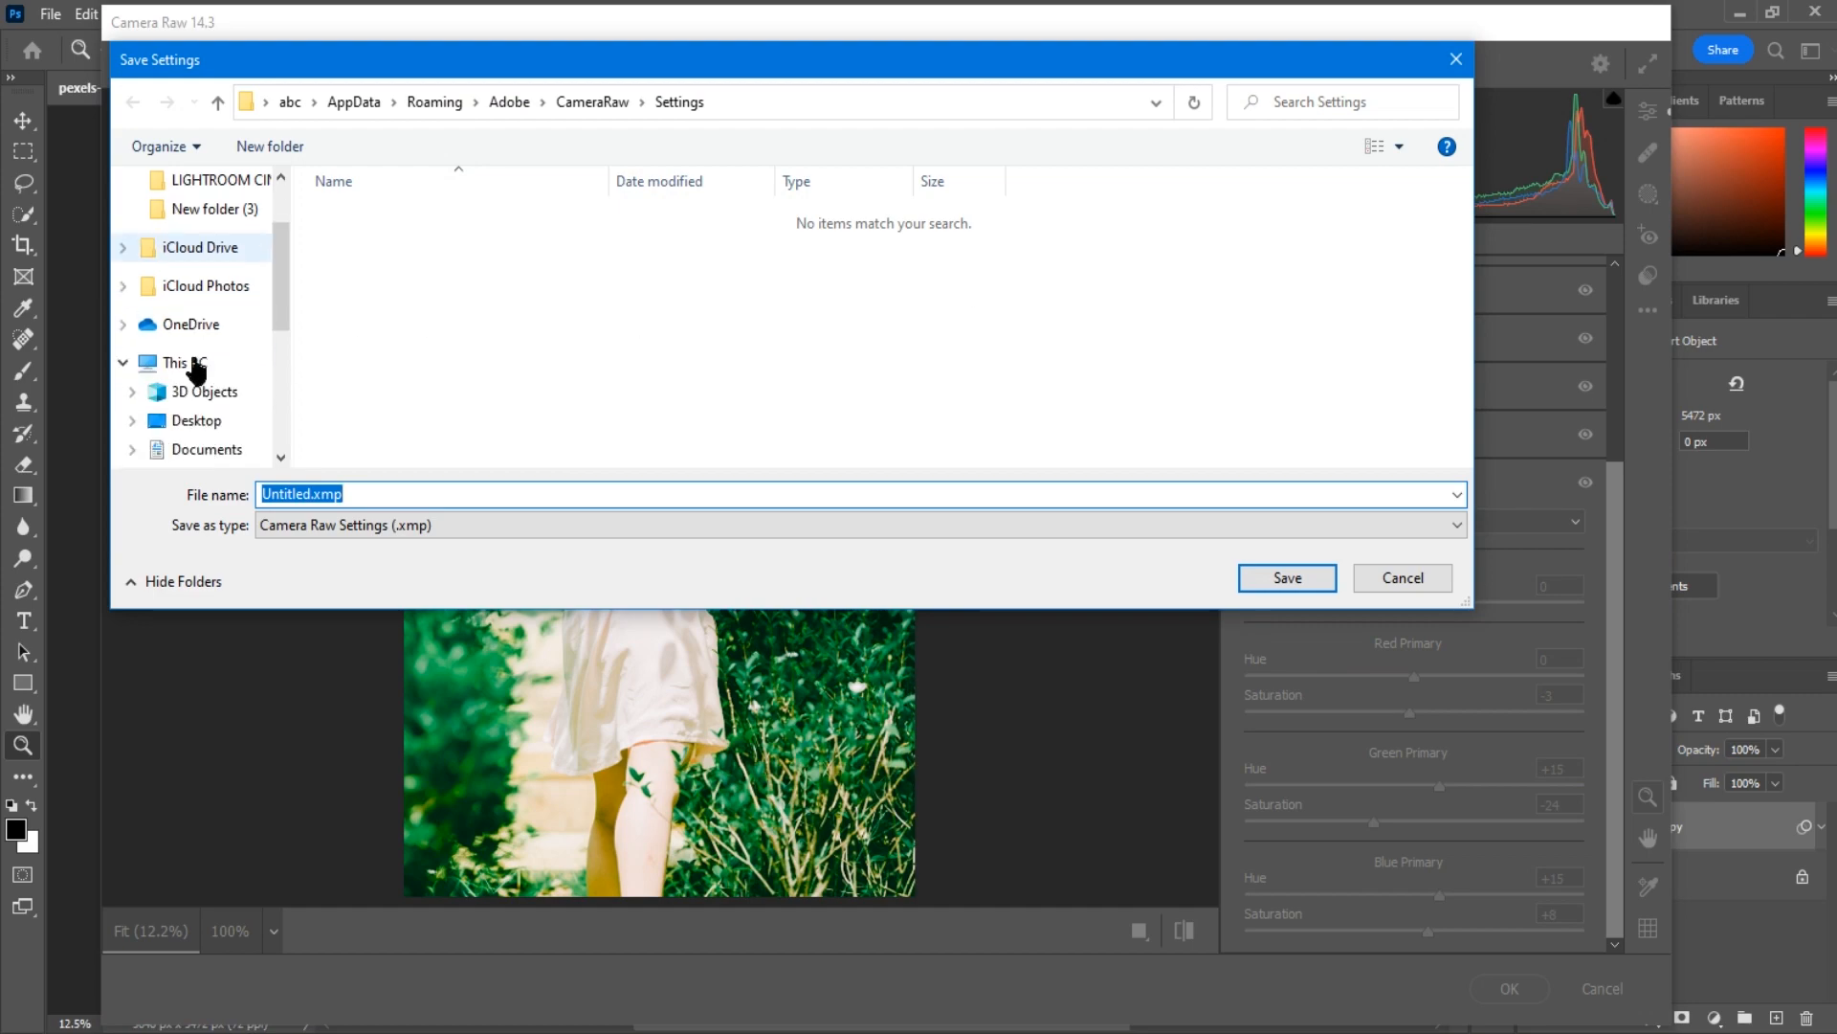
pyautogui.click(199, 410)
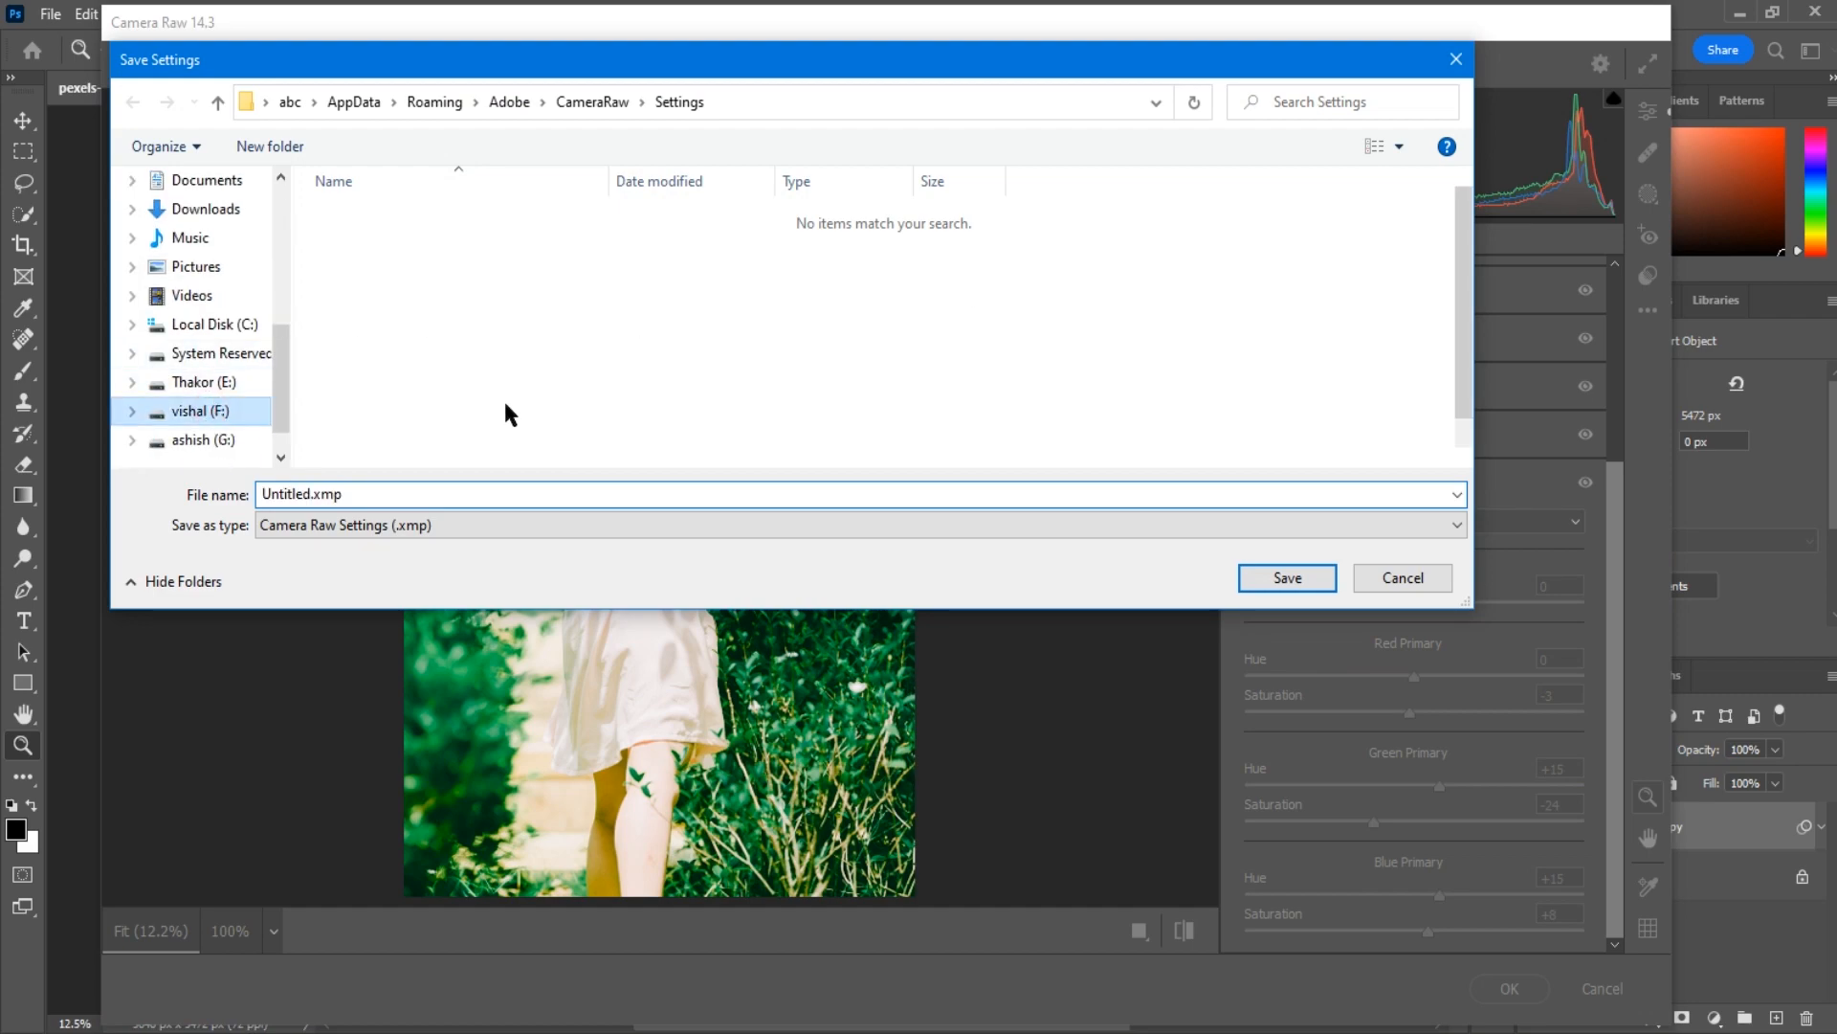
pyautogui.scroll(-1, 904, 309)
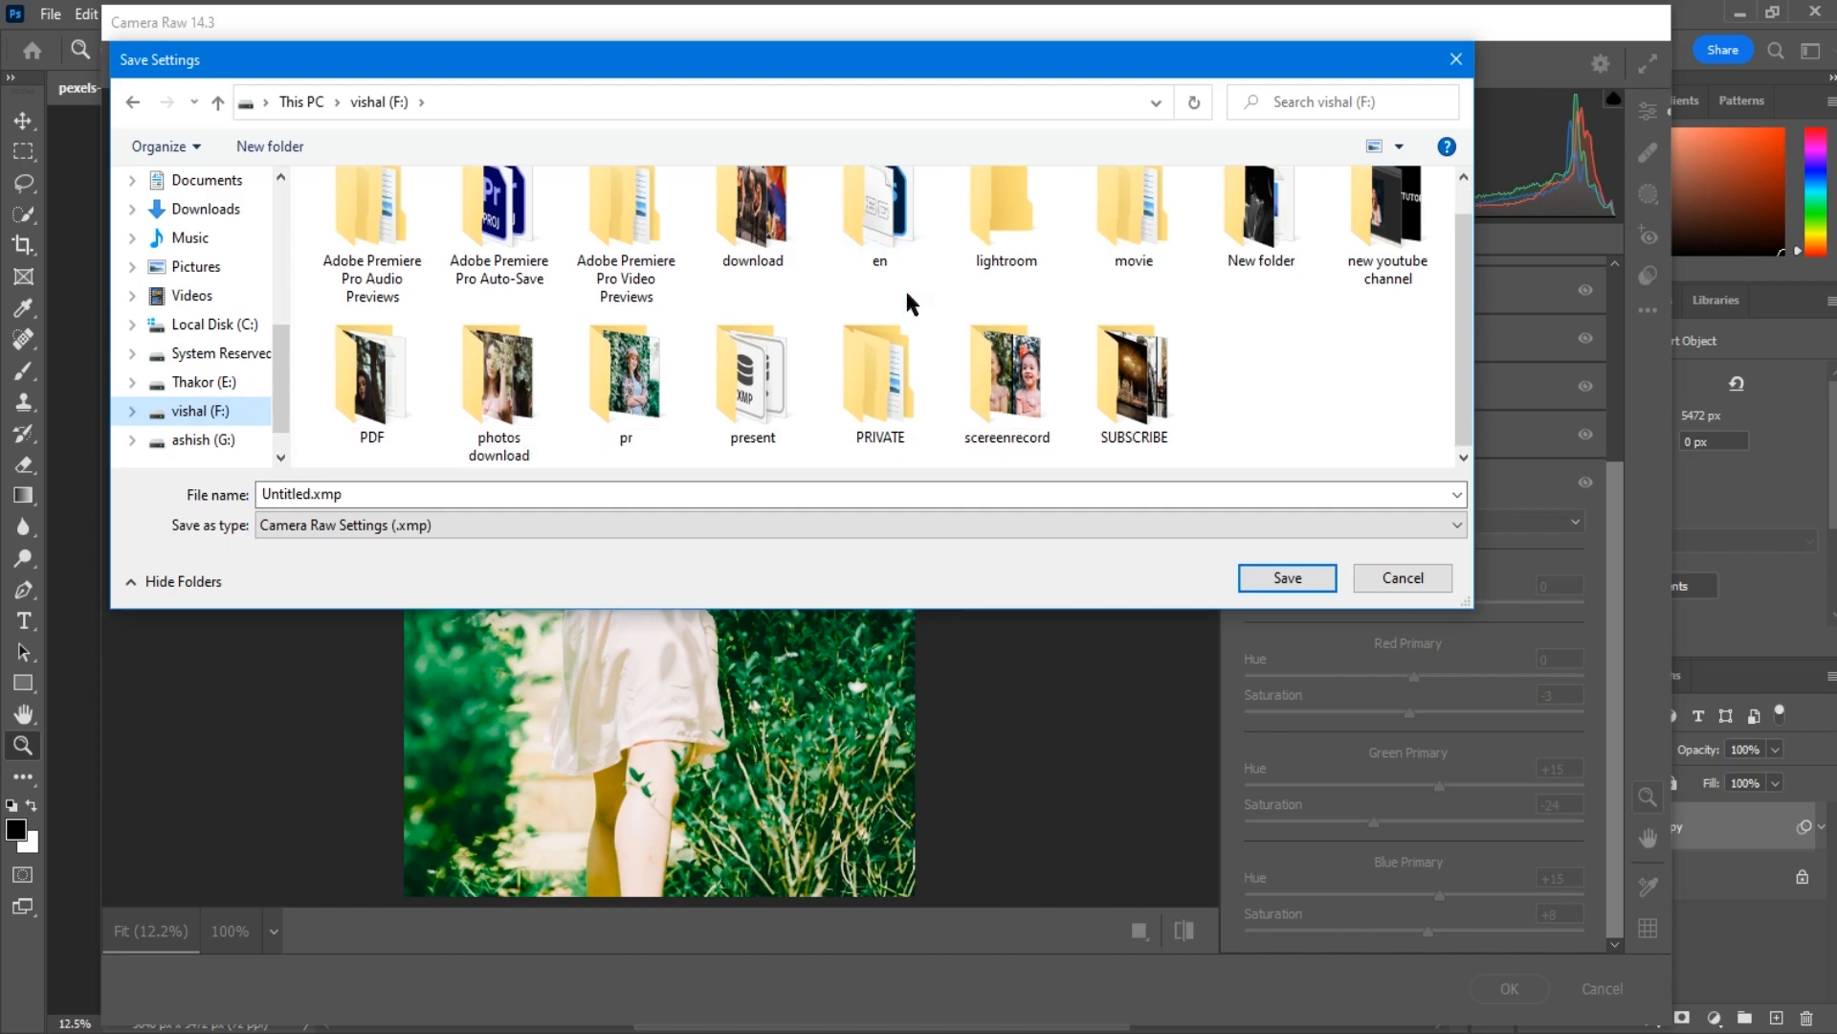
pyautogui.doubleClick(753, 383)
pyautogui.click(535, 491)
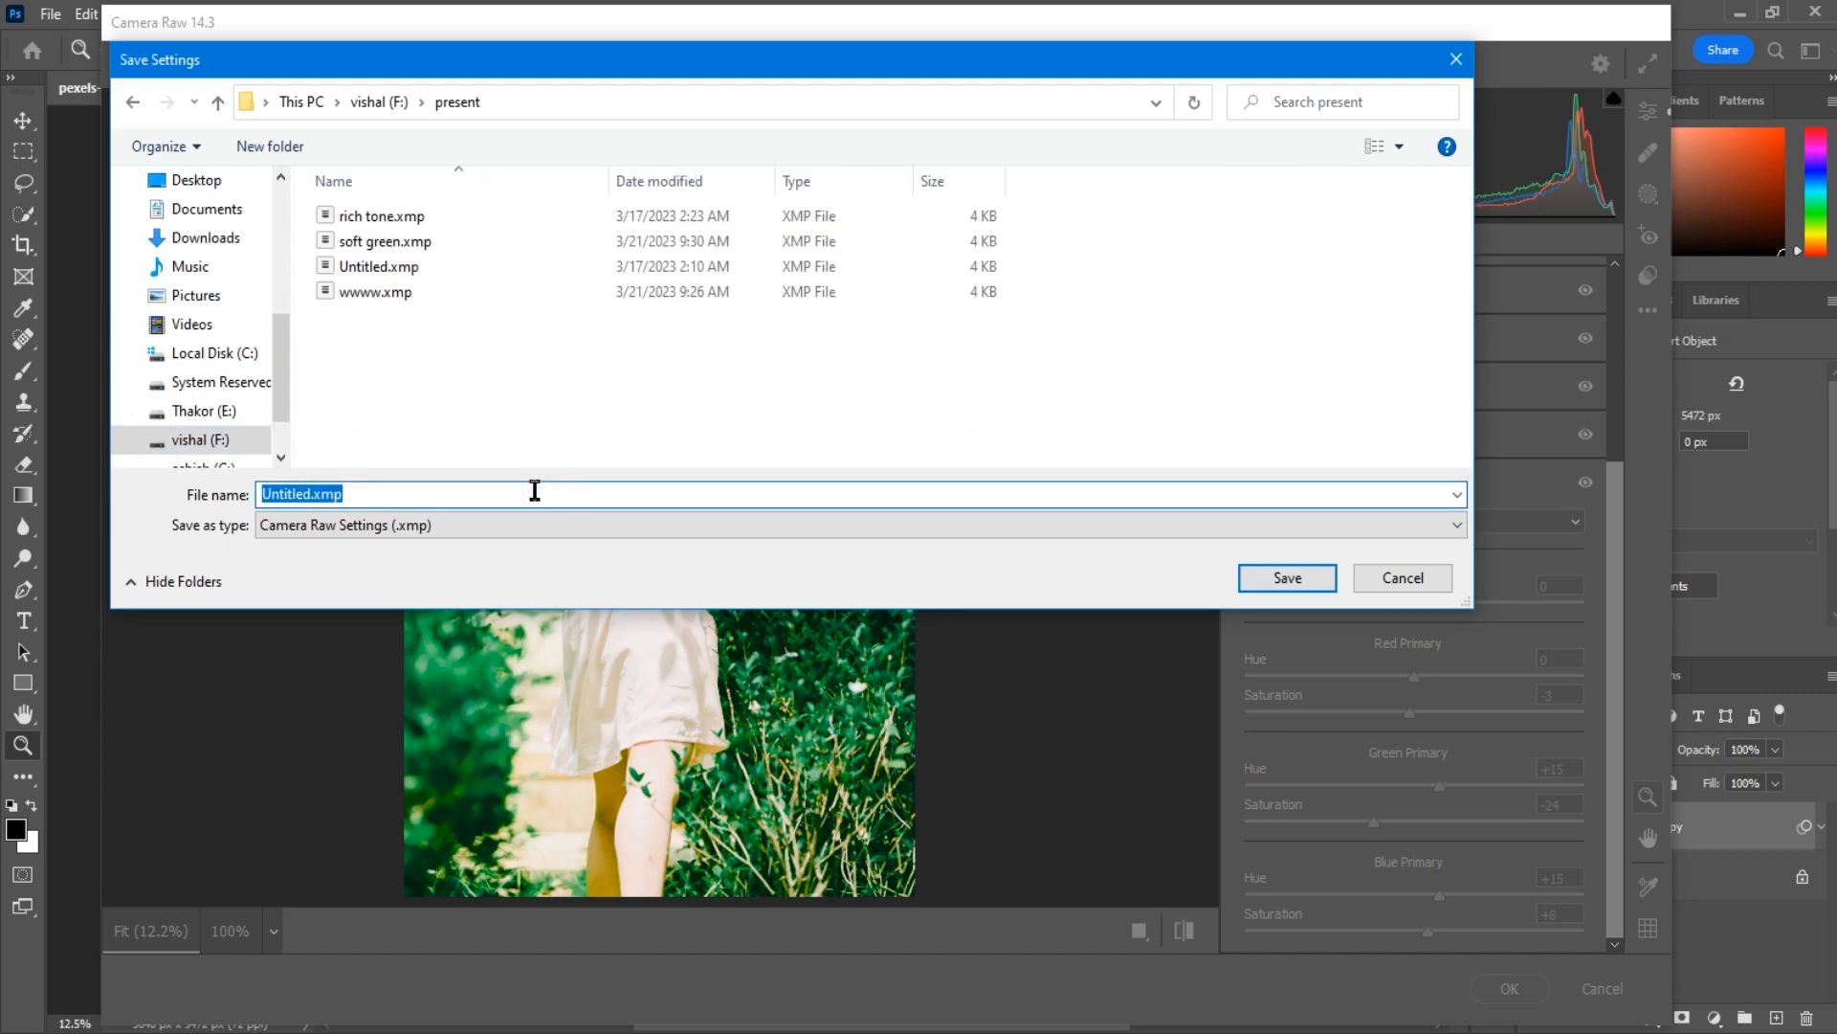
pyautogui.write('Garden effect')
pyautogui.click(1288, 577)
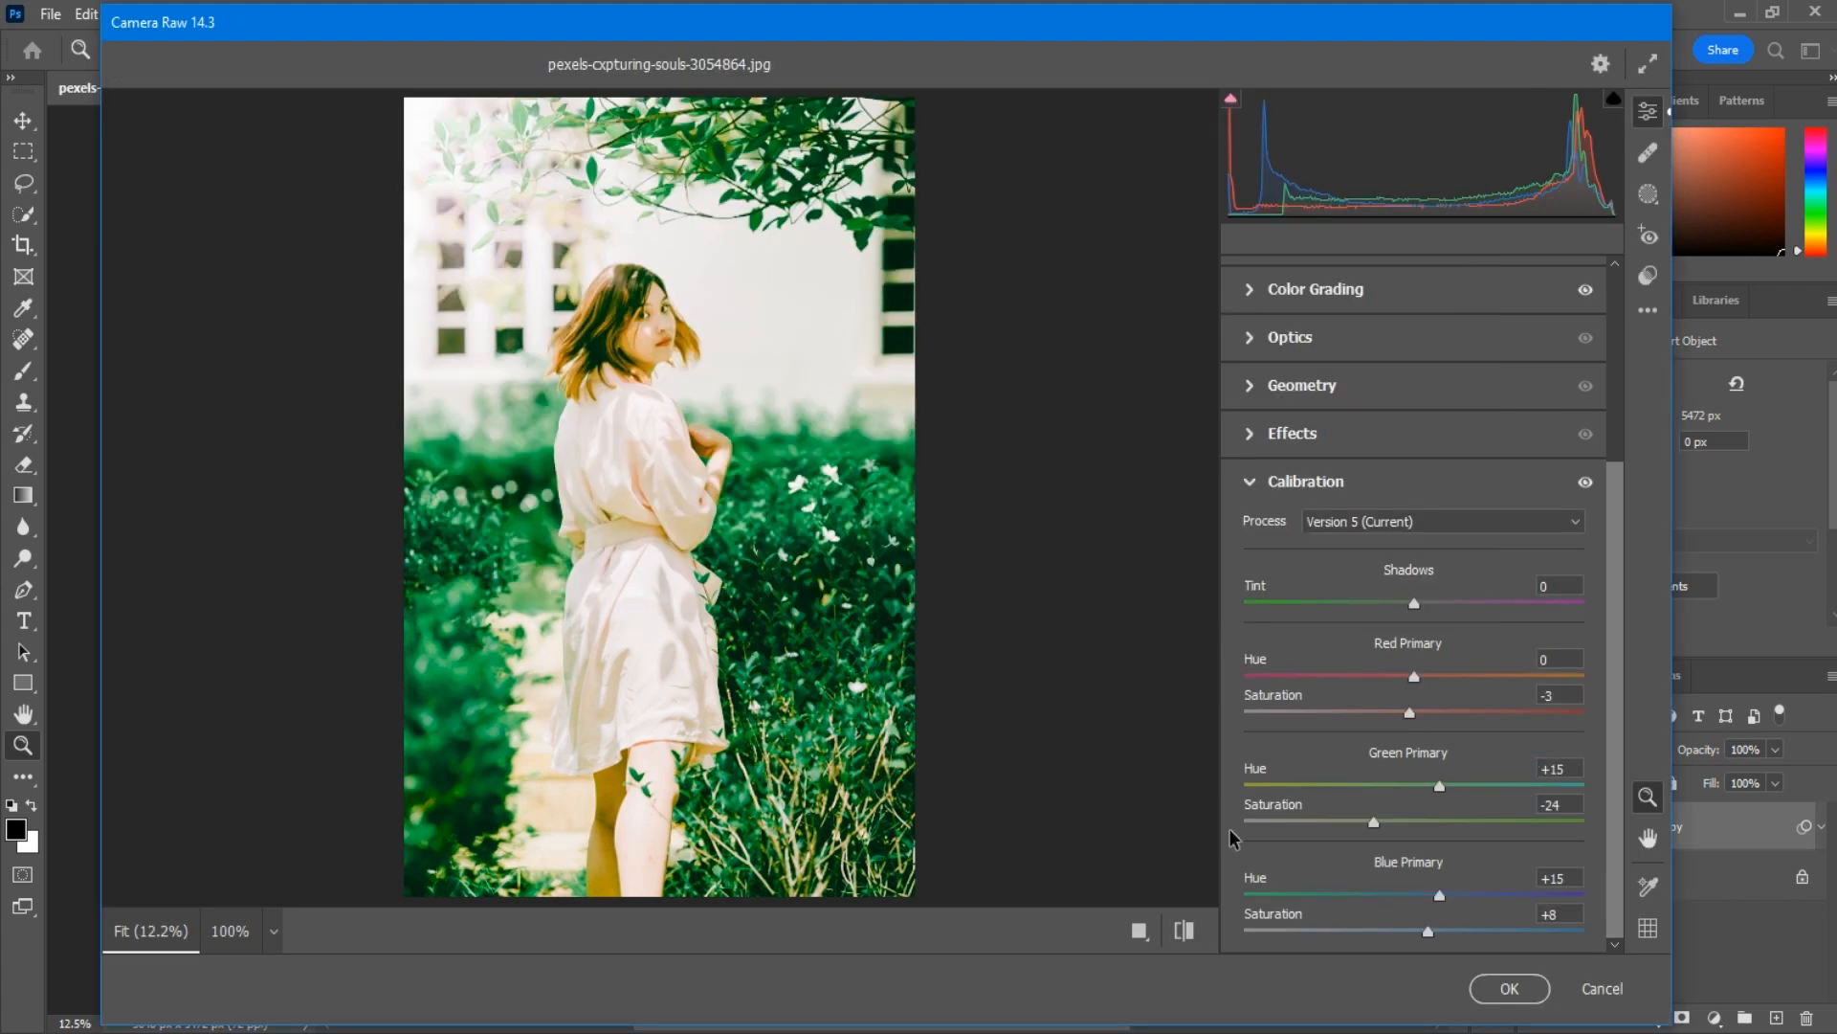
pyautogui.click(1482, 986)
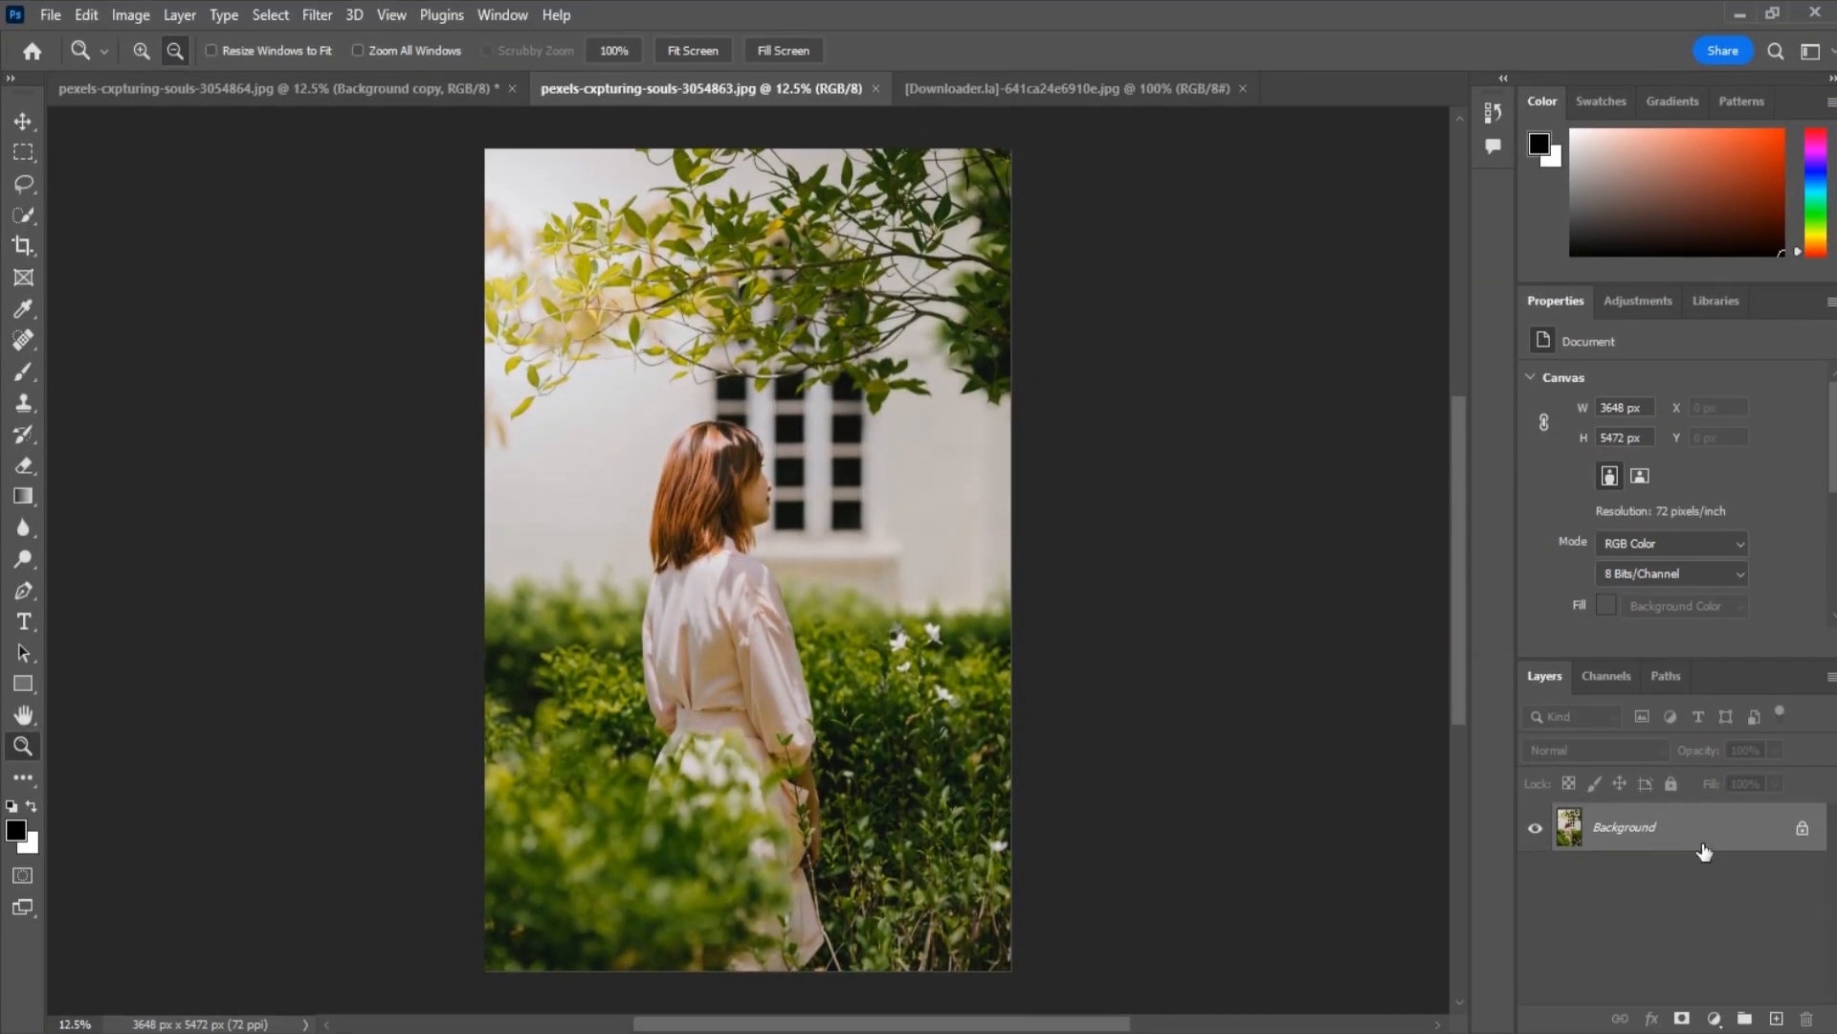
# - Duplicate the Background layer of pexels-cxpturing-souls-3054863.jpg as "Background copy"
pyautogui.rightClick(1670, 827)
pyautogui.click(1663, 543)
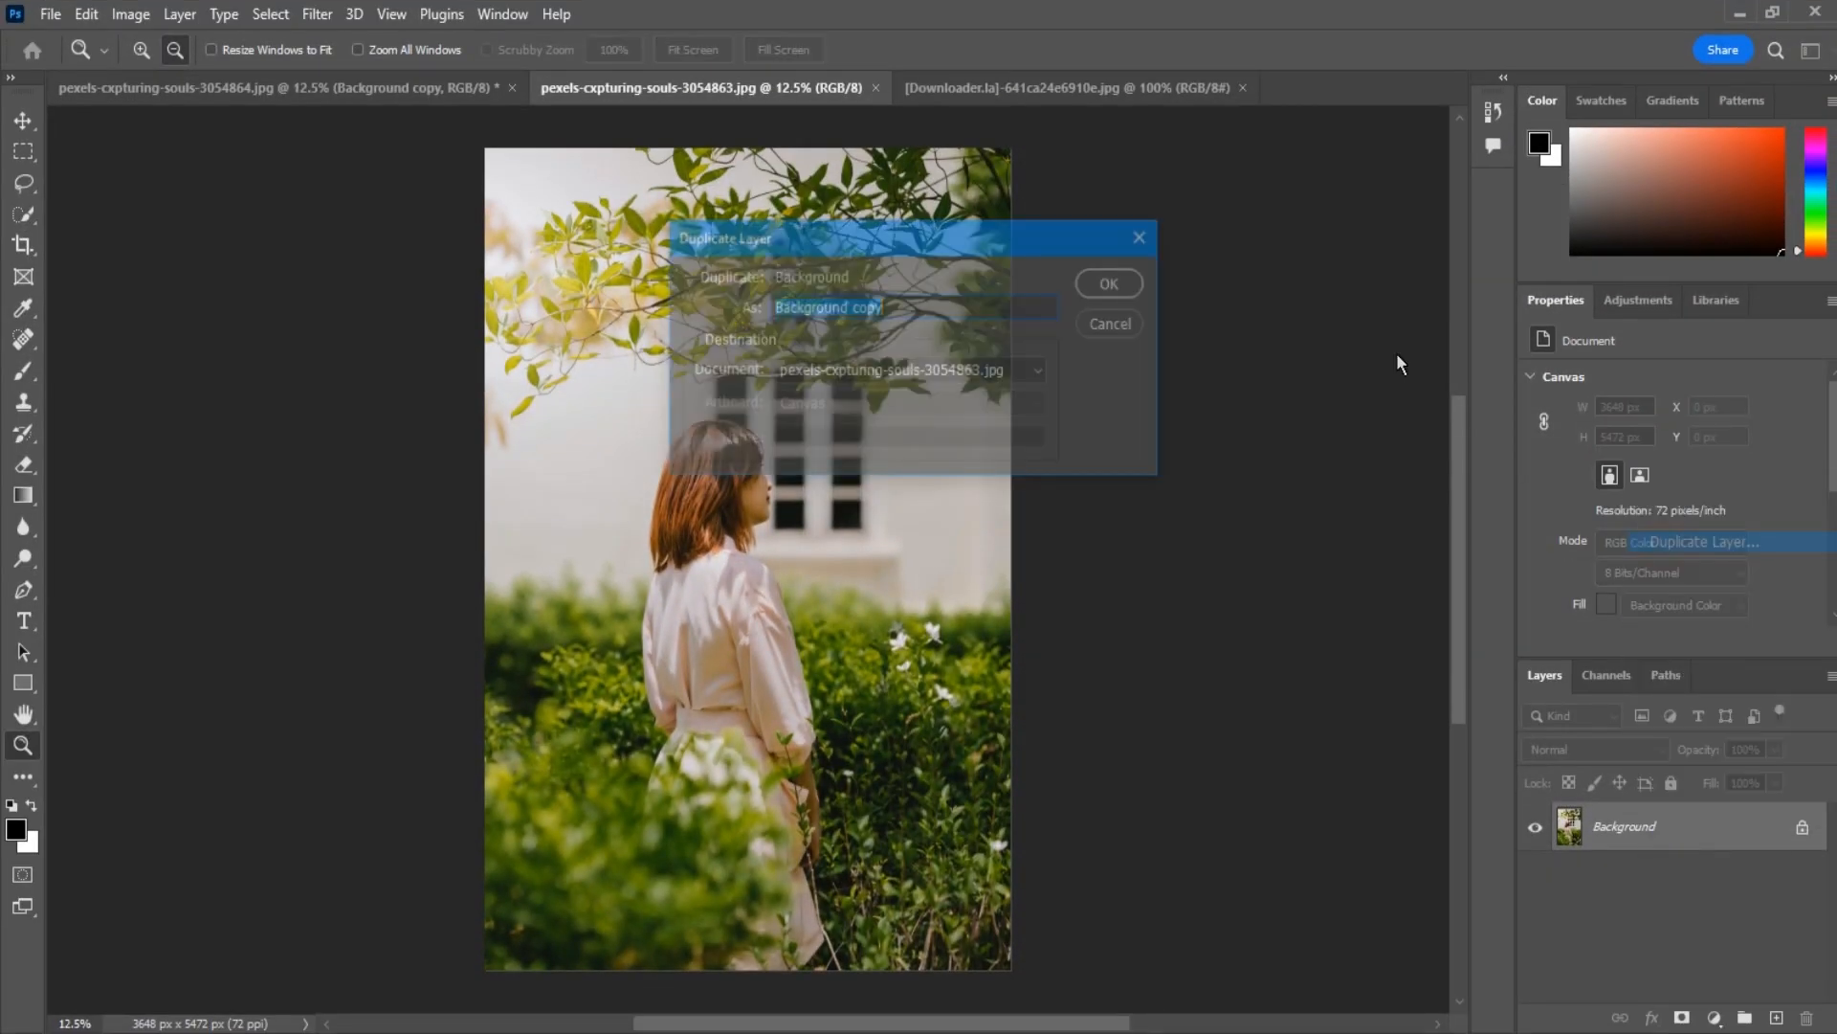
pyautogui.click(1112, 284)
# - Start the Camera Raw Filter on the duplicated layer and load the saved settings file Garden effect.xmp
pyautogui.click(320, 15)
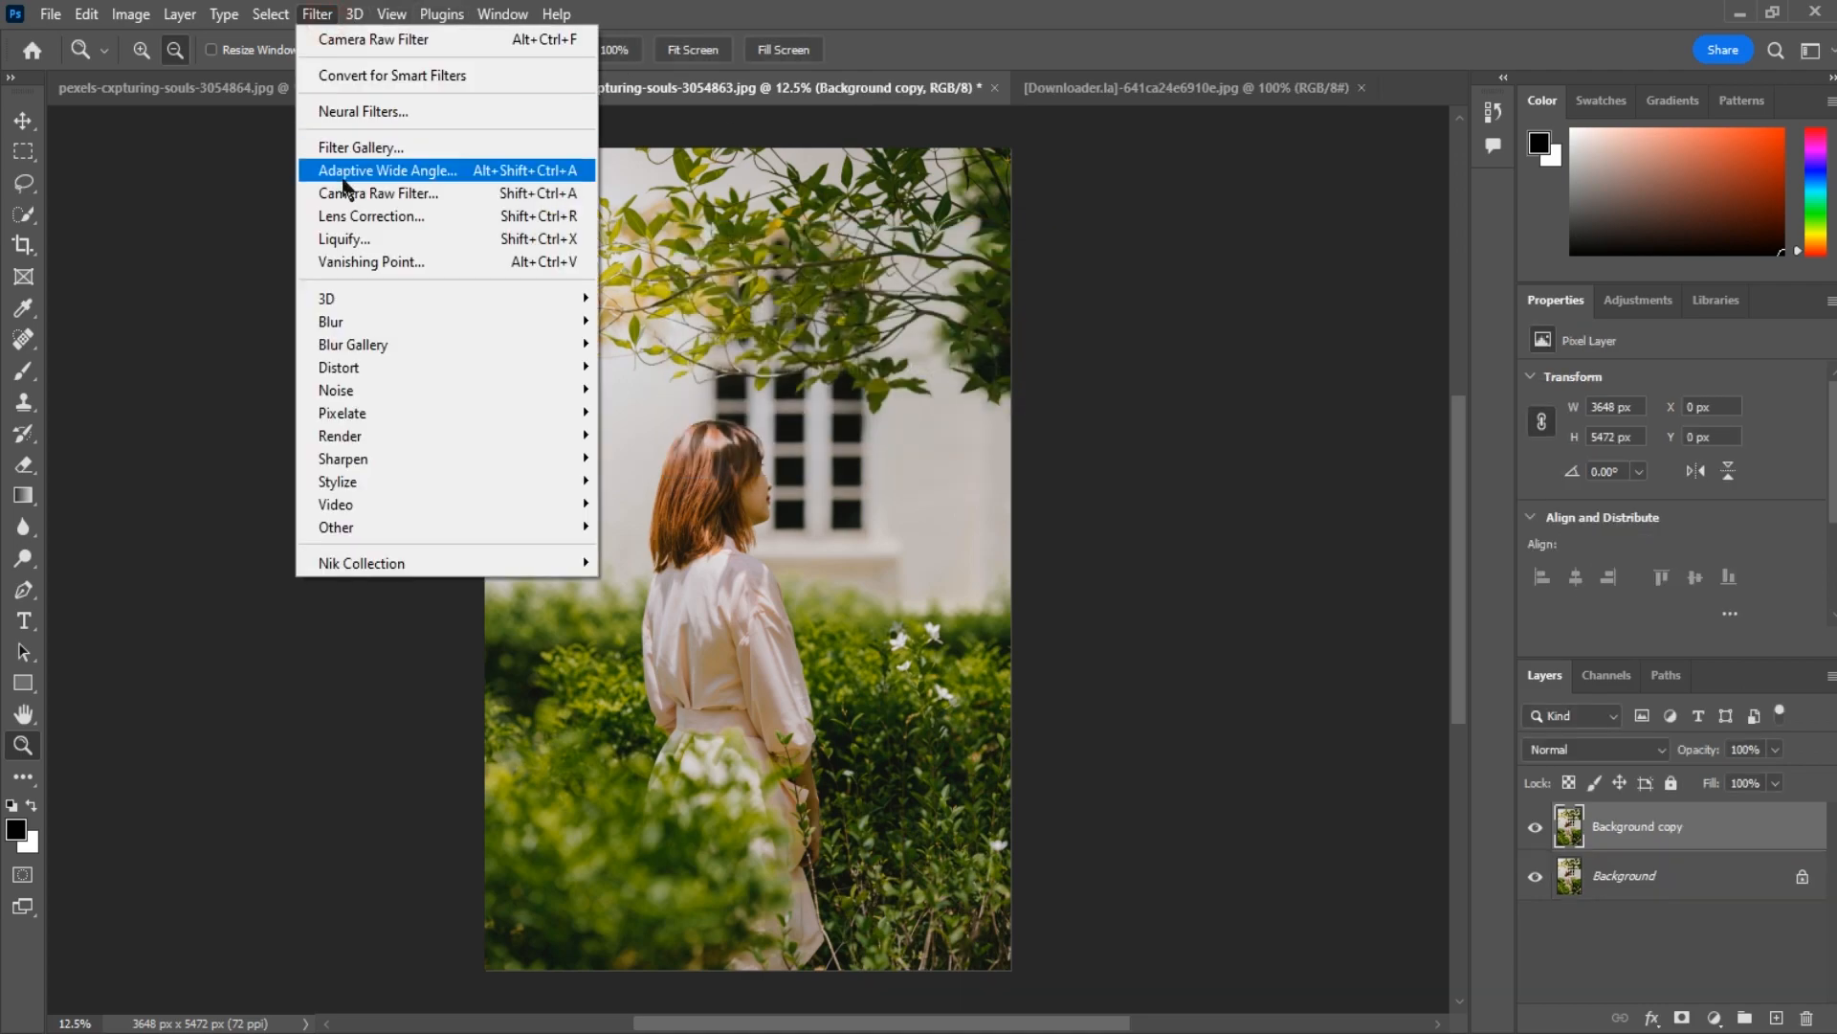
pyautogui.click(342, 189)
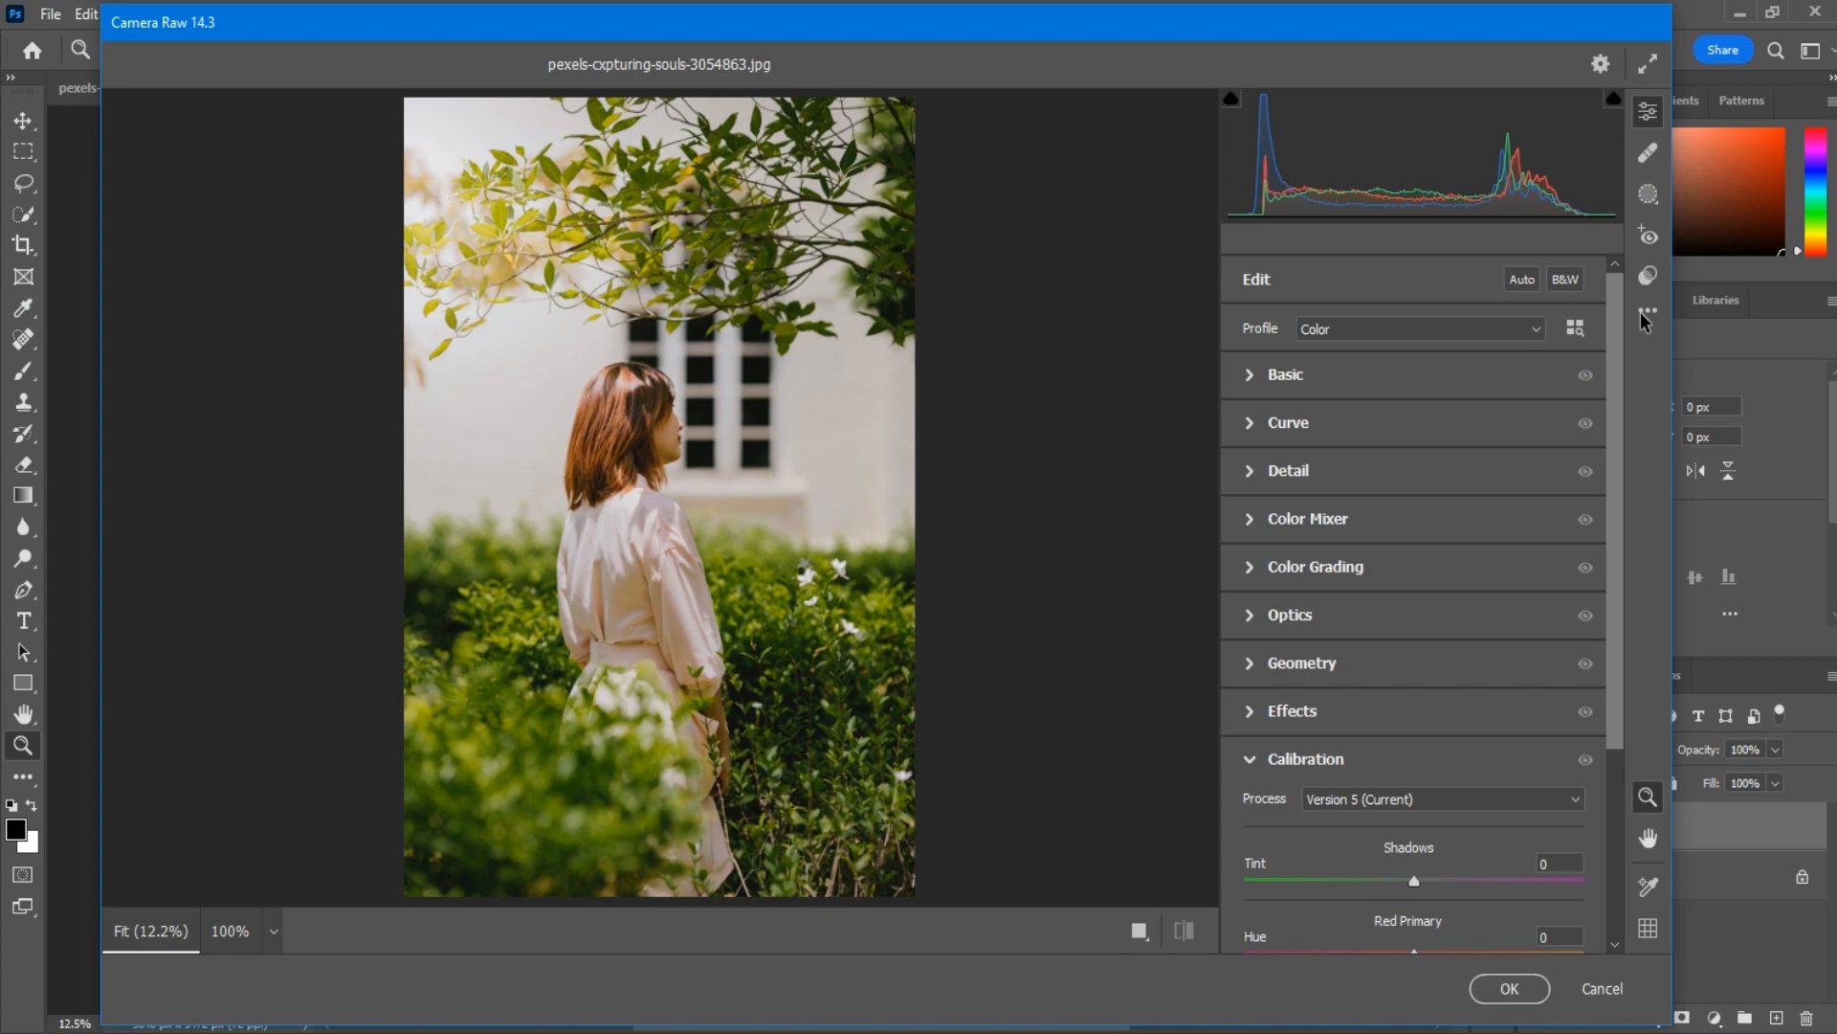
pyautogui.click(1648, 309)
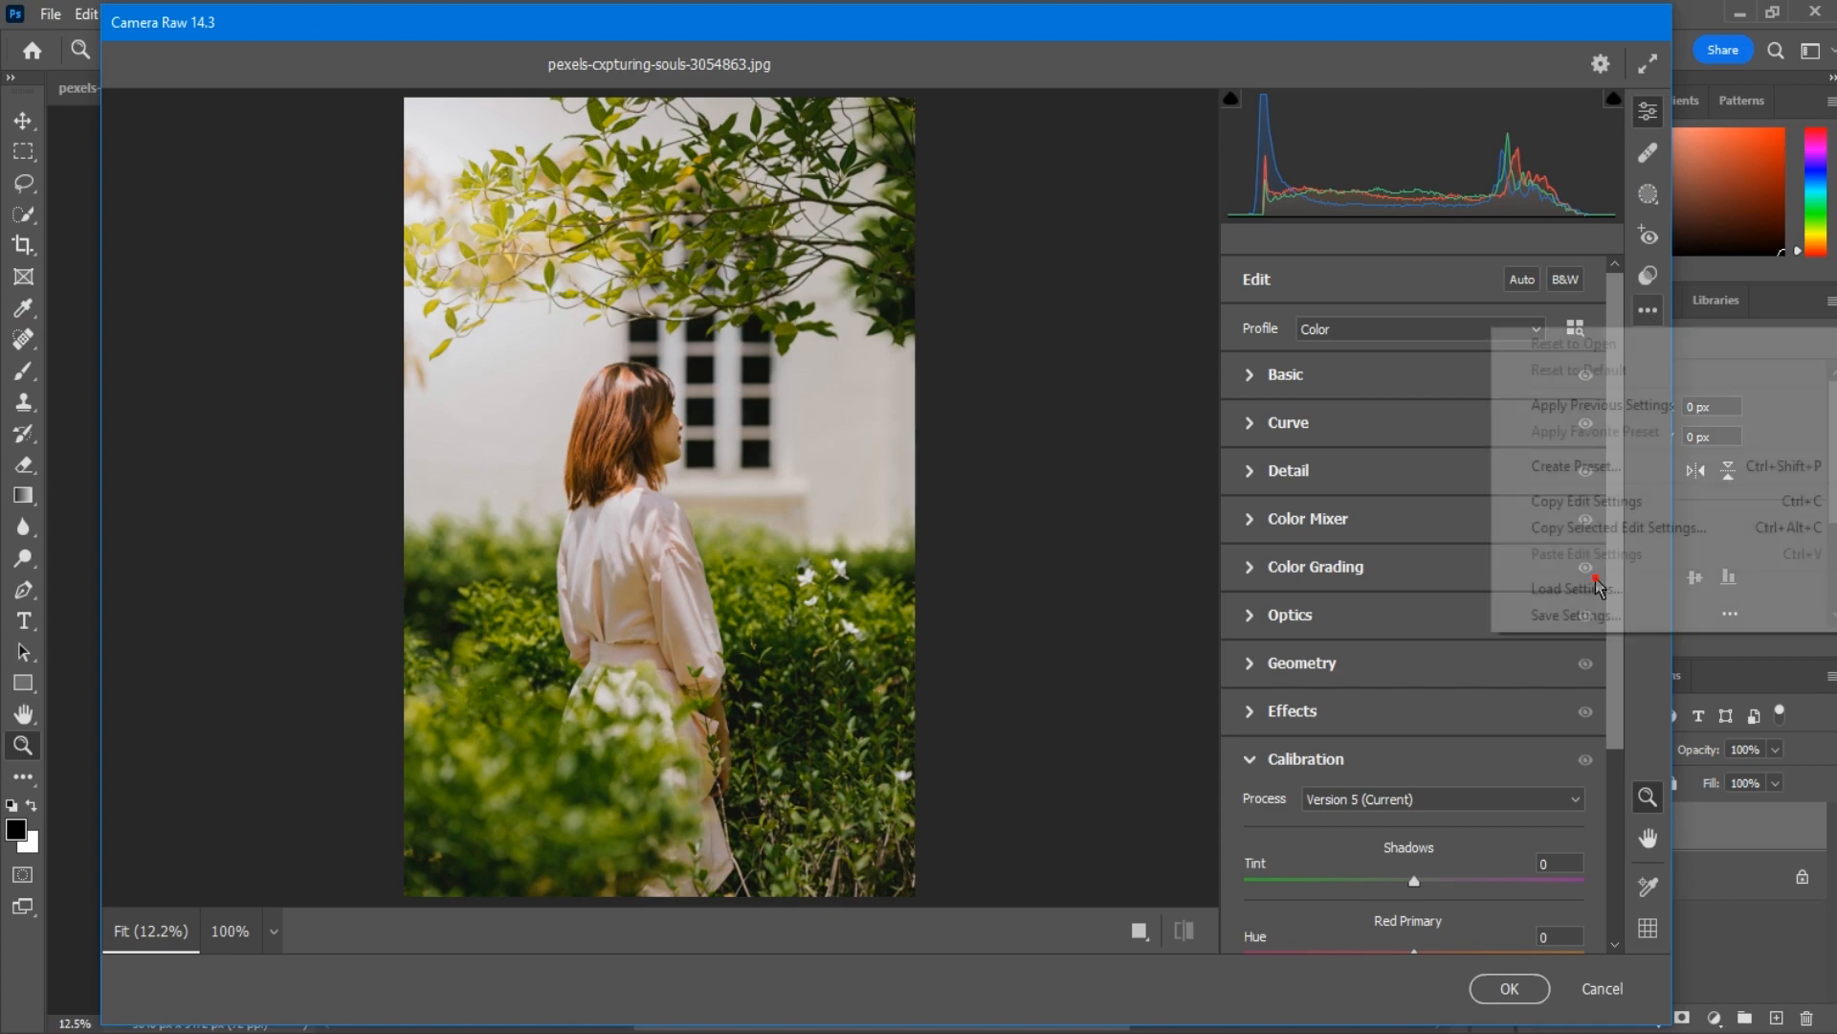
pyautogui.click(1596, 587)
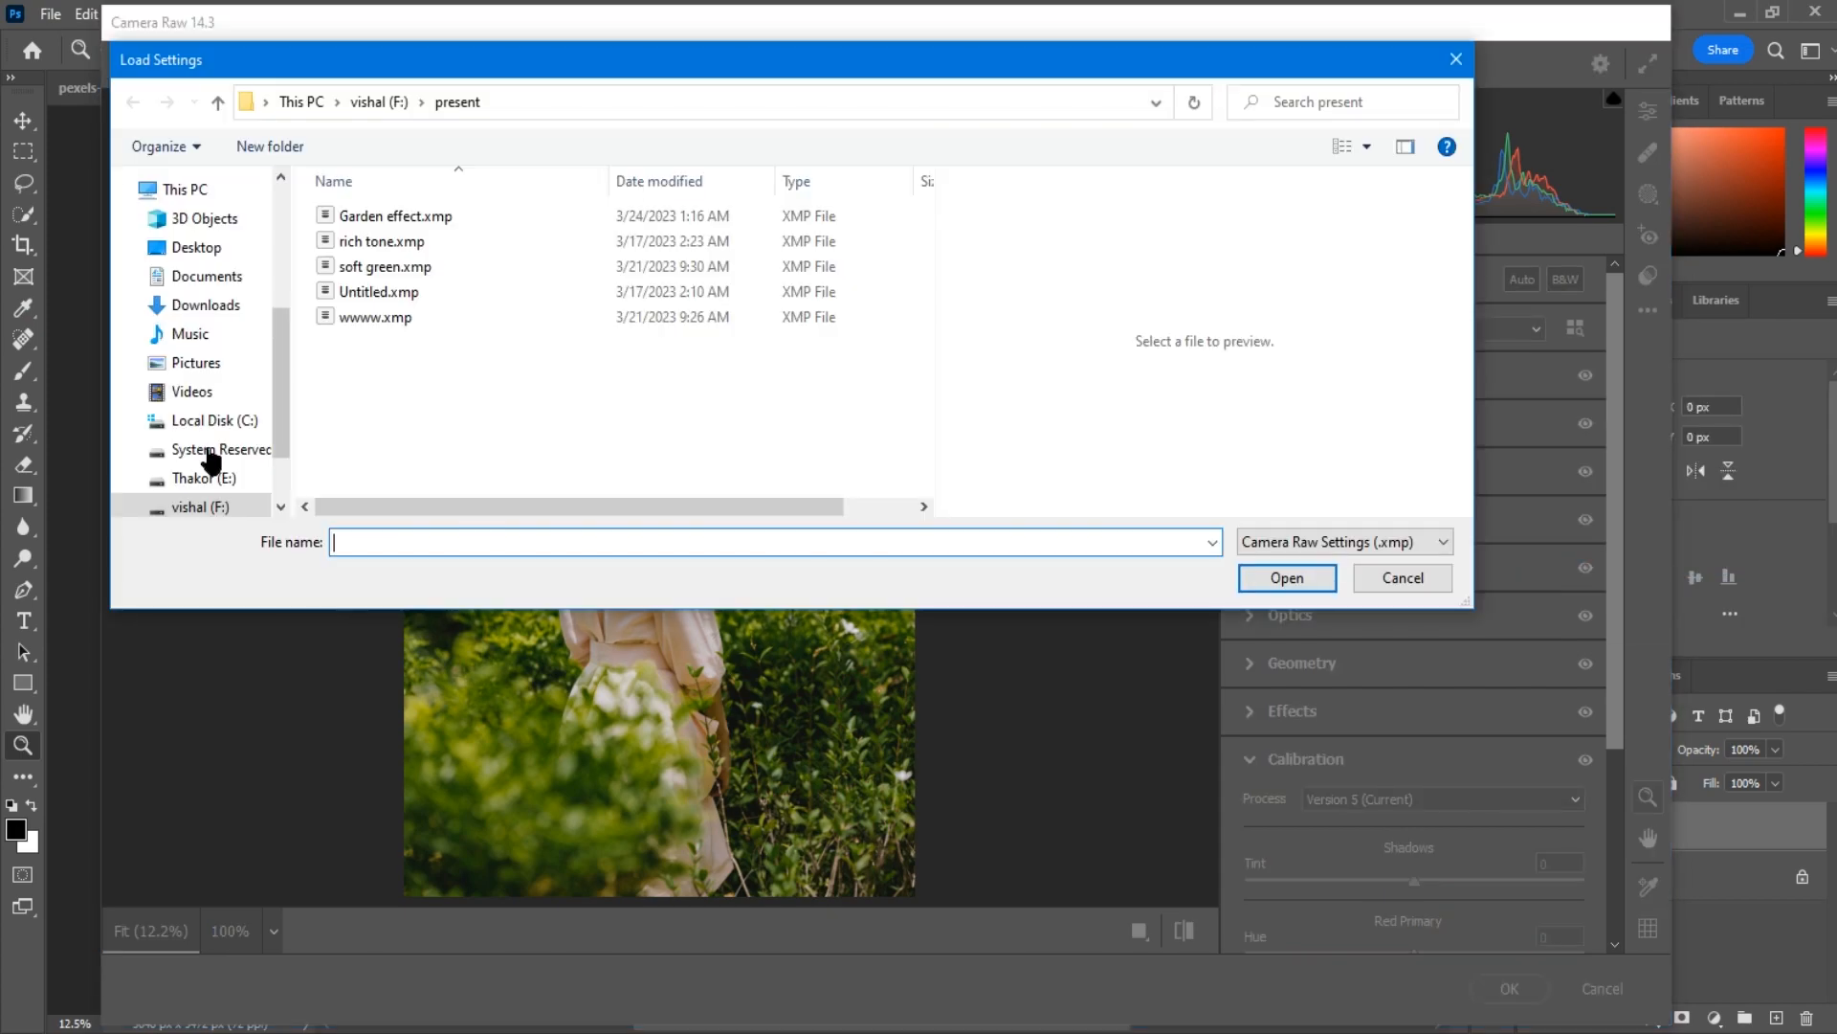
pyautogui.click(362, 218)
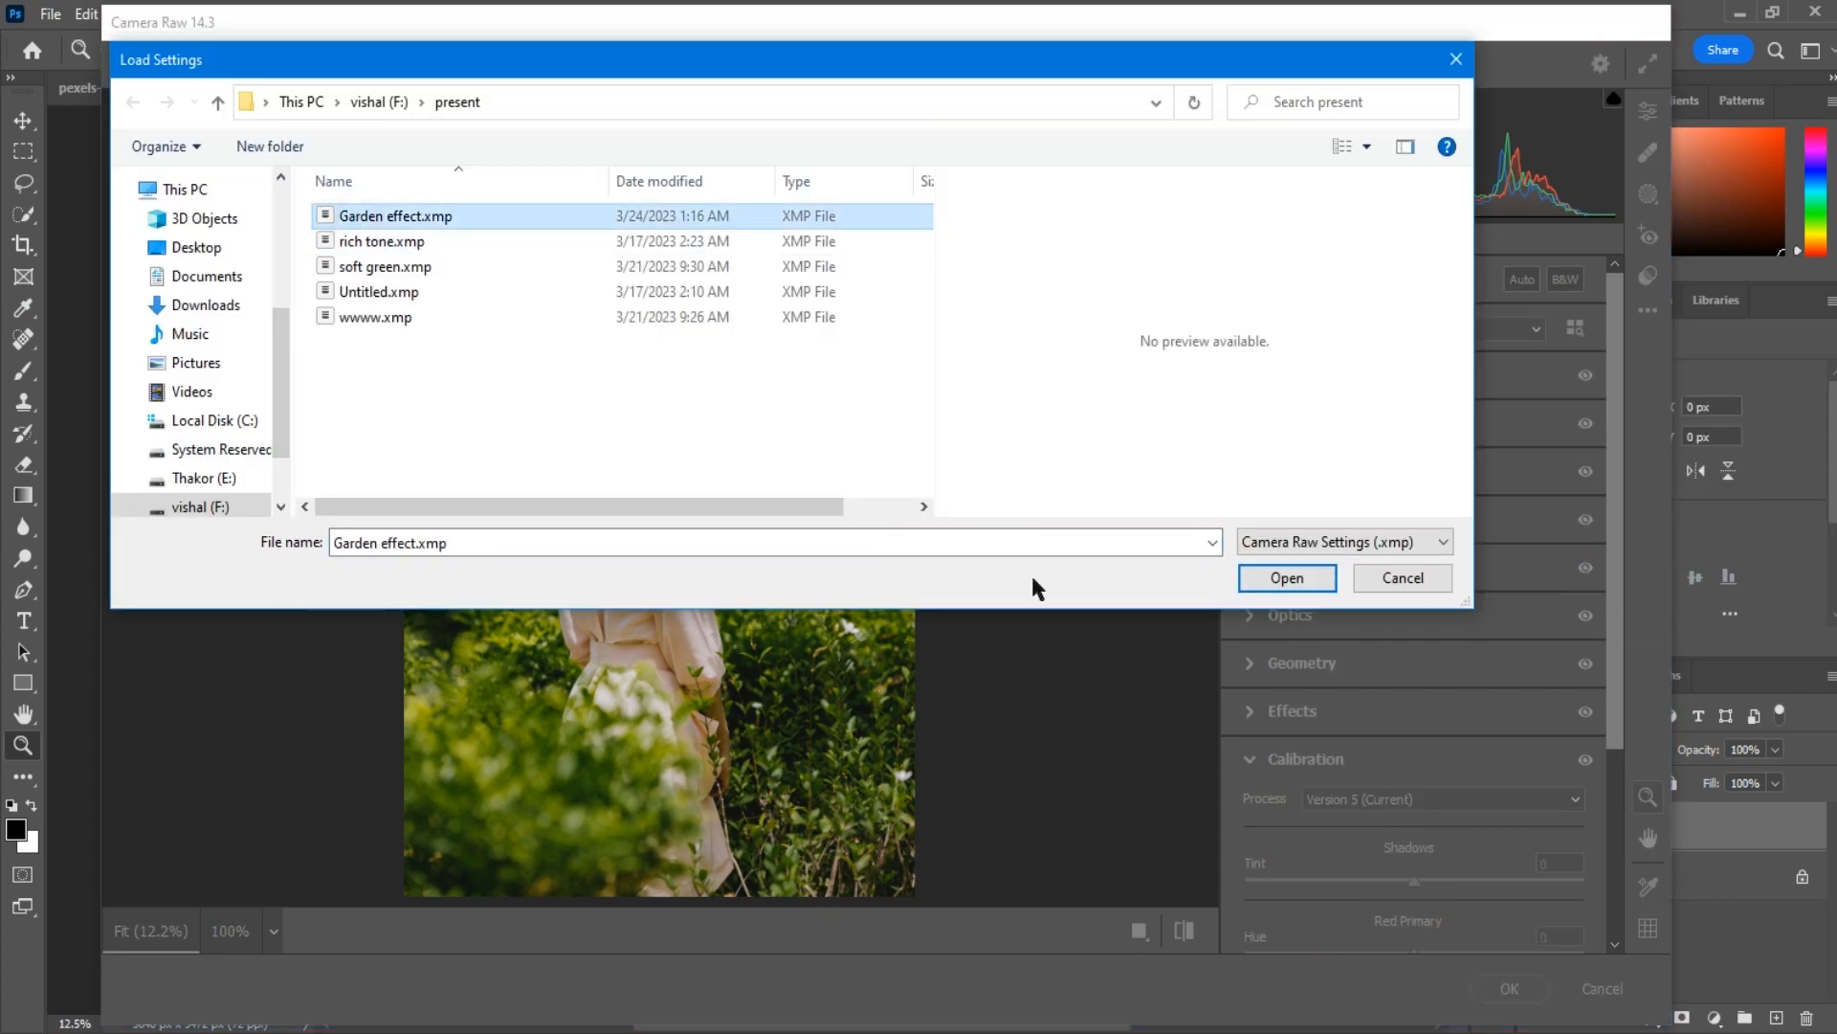
pyautogui.click(1253, 594)
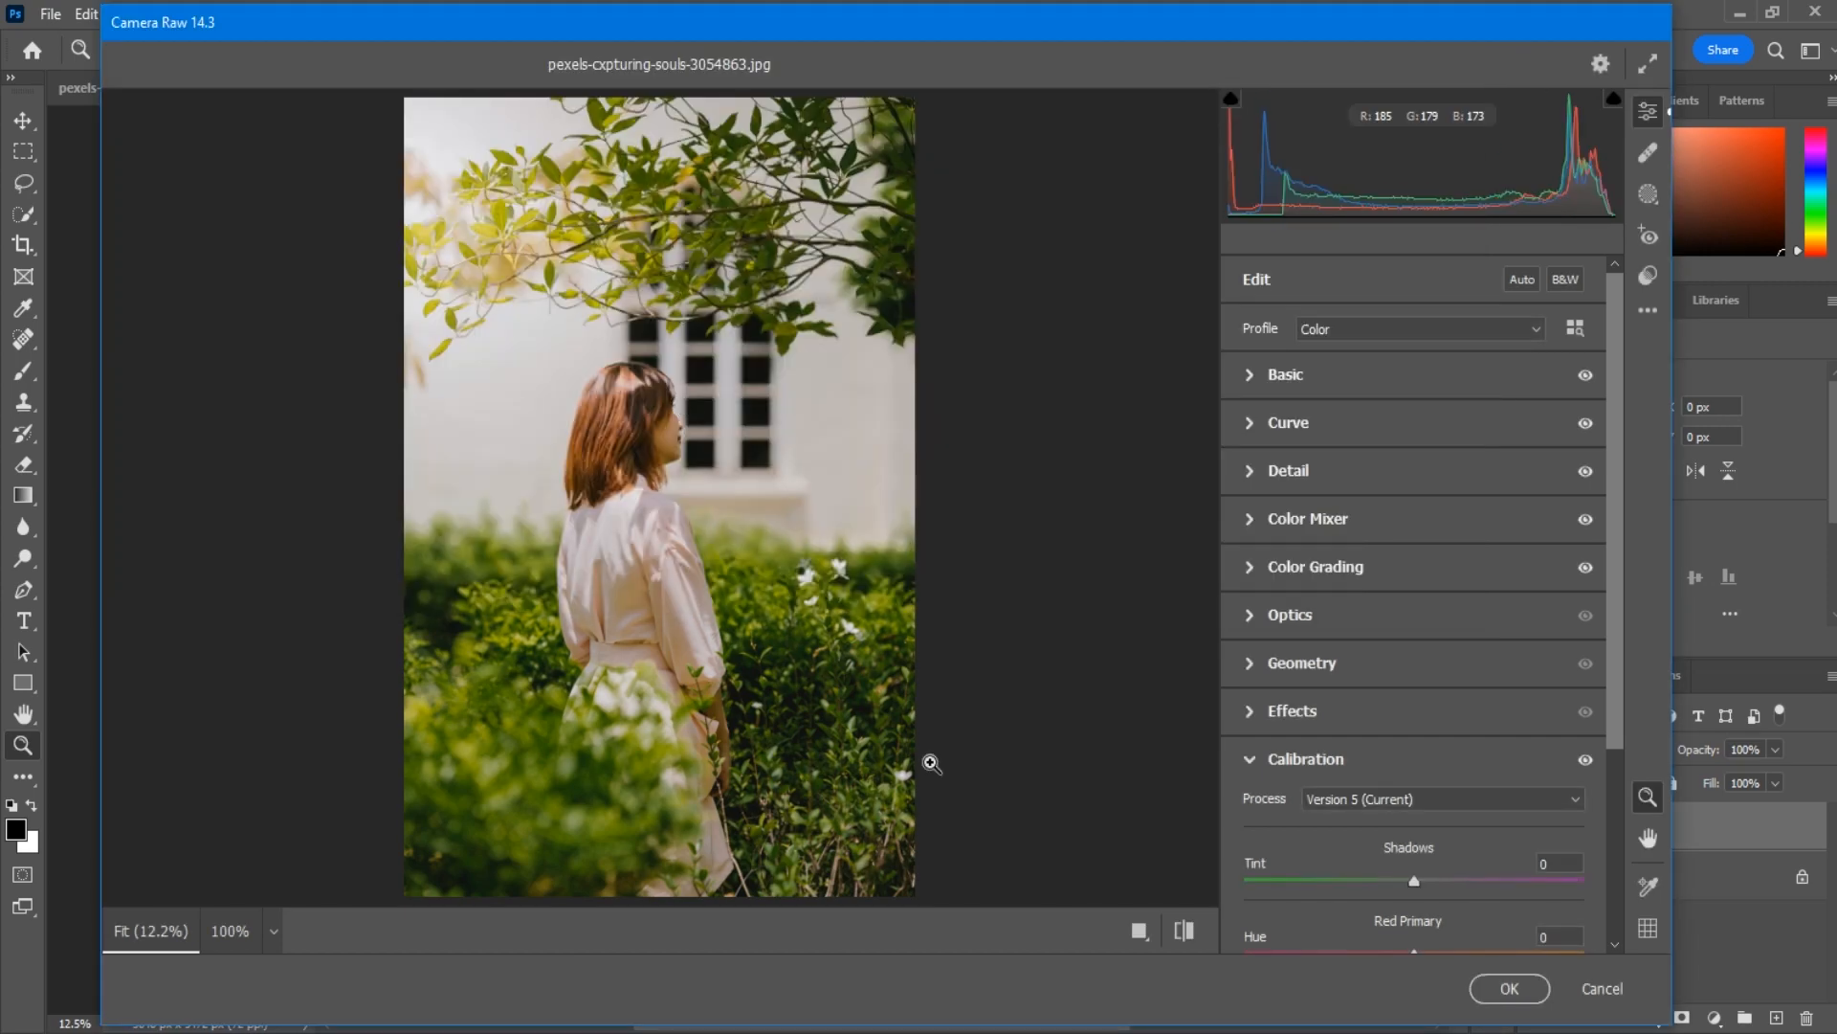
# - Compare the photo before and after the loaded settings, and apply the Camera Raw Filter
pyautogui.click(1187, 933)
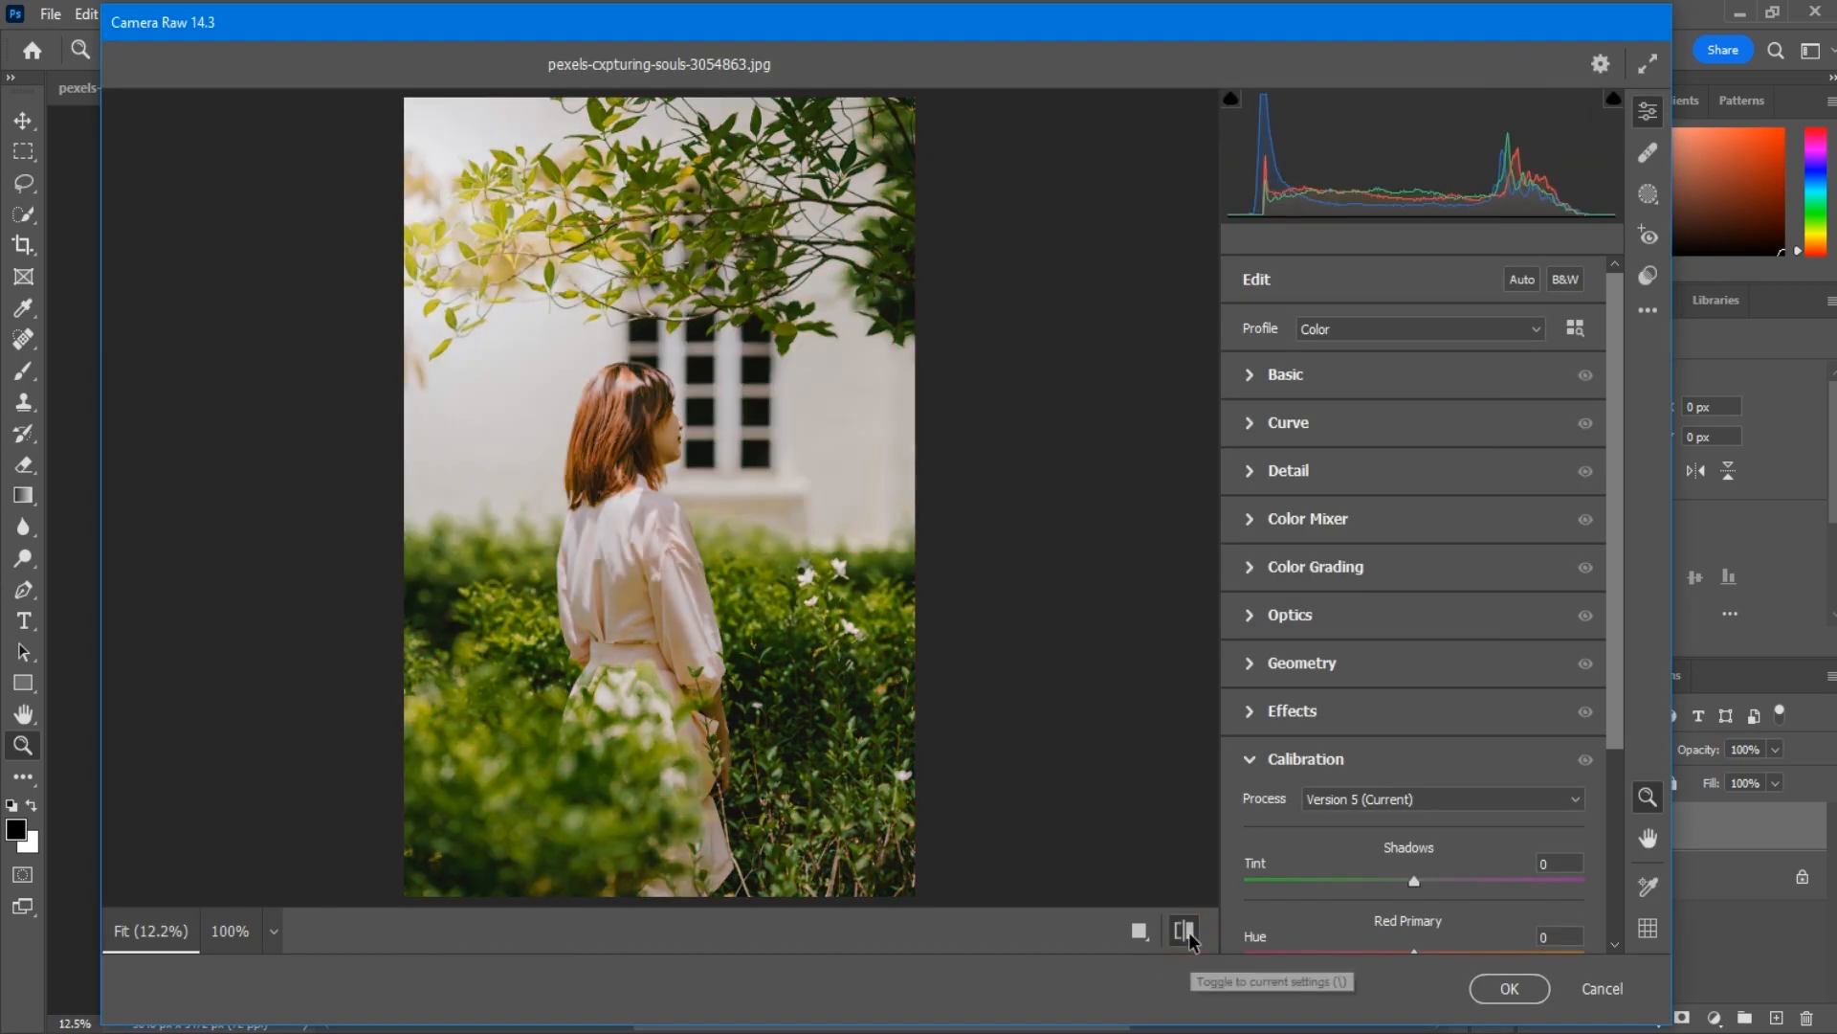
pyautogui.click(1187, 933)
pyautogui.click(1502, 995)
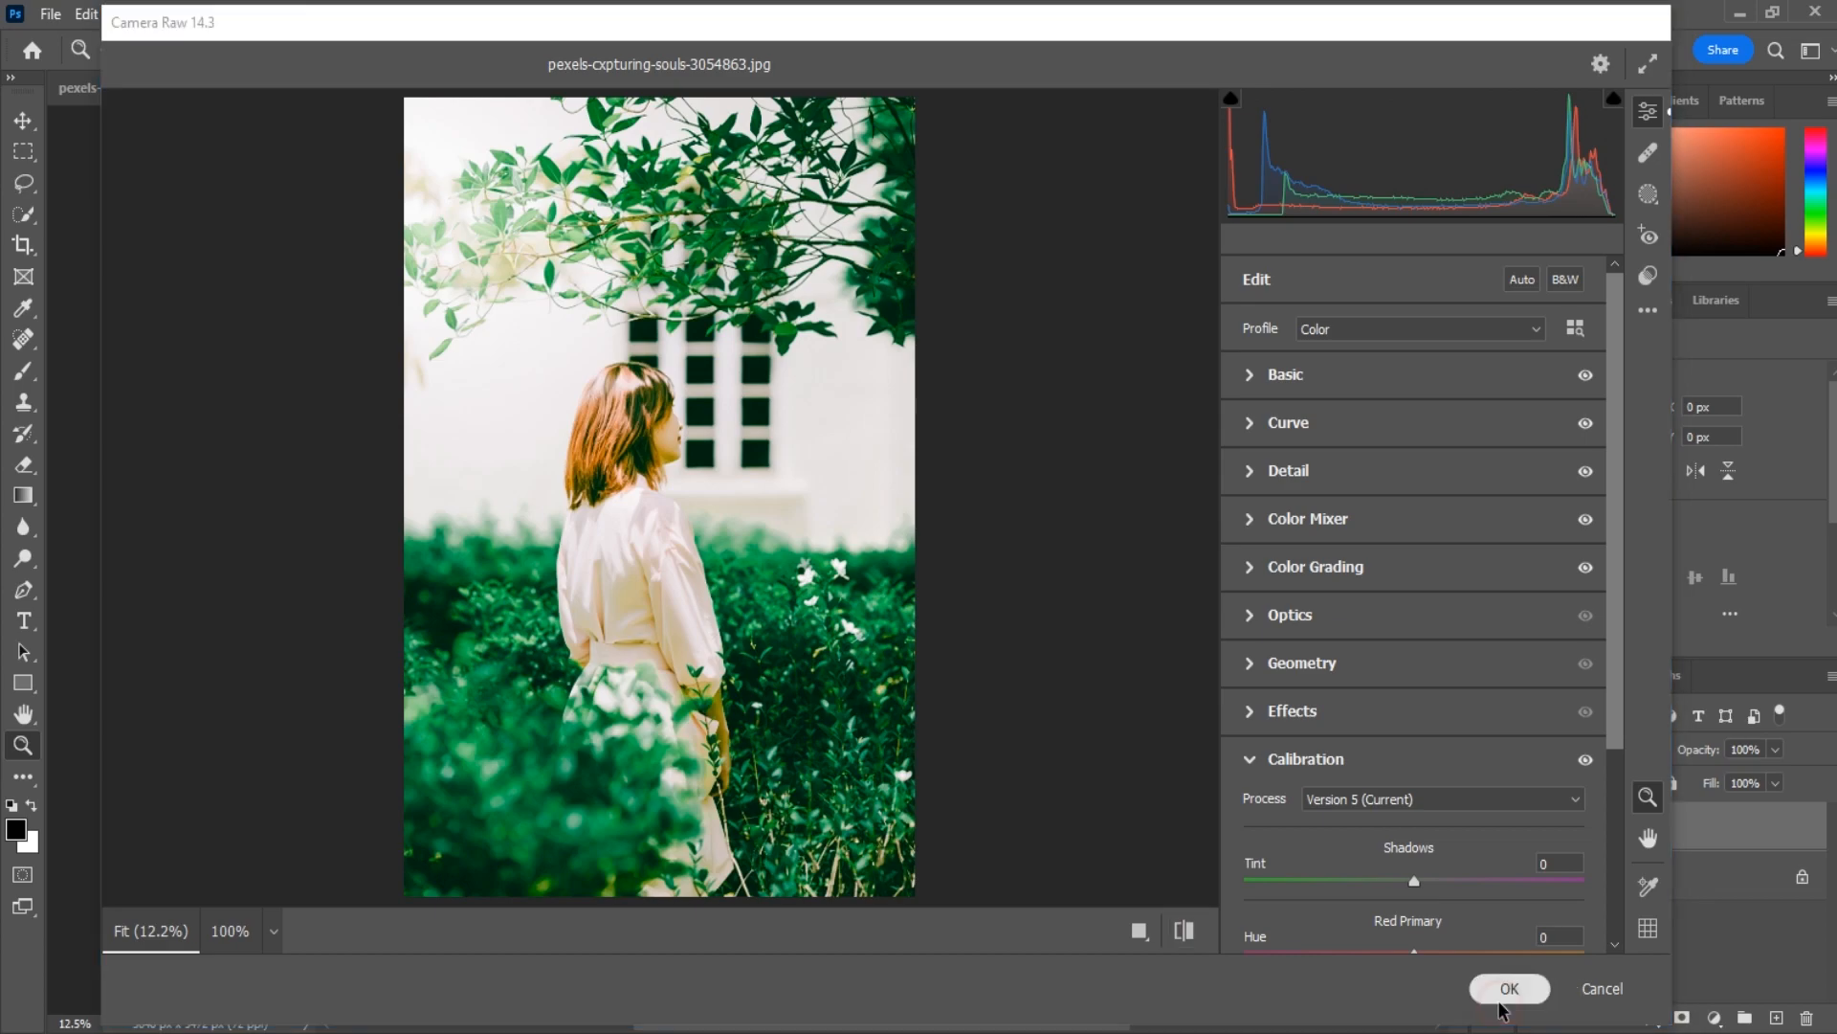